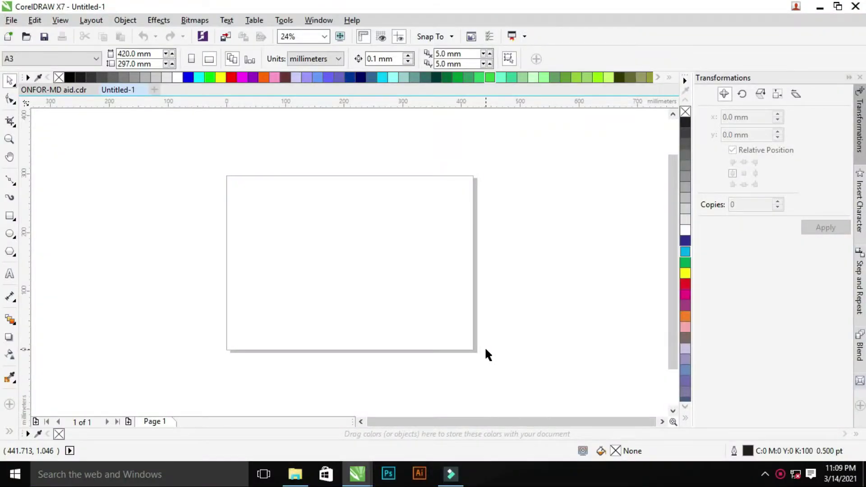
# Draw a large rectangle and centre it to cover most of the A3 landscape page.
pyautogui.press('z')
pyautogui.press('F3')
pyautogui.moveTo(248, 196); pyautogui.dragTo(495, 325)
pyautogui.click(10, 216)
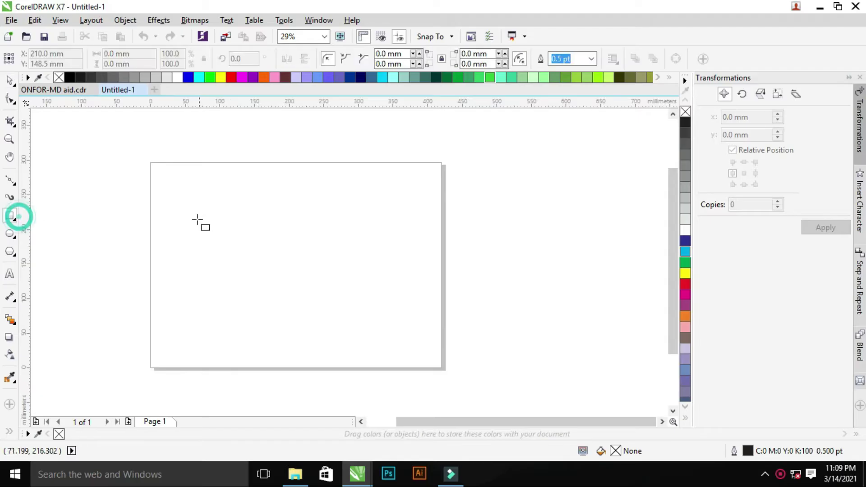
pyautogui.moveTo(168, 210)
pyautogui.mouseDown()
pyautogui.moveTo(380, 309)
pyautogui.moveTo(396, 328)
pyautogui.mouseUp()
pyautogui.press('space')
pyautogui.moveTo(343, 286); pyautogui.dragTo(359, 289)
pyautogui.moveTo(415, 335); pyautogui.dragTo(421, 341)
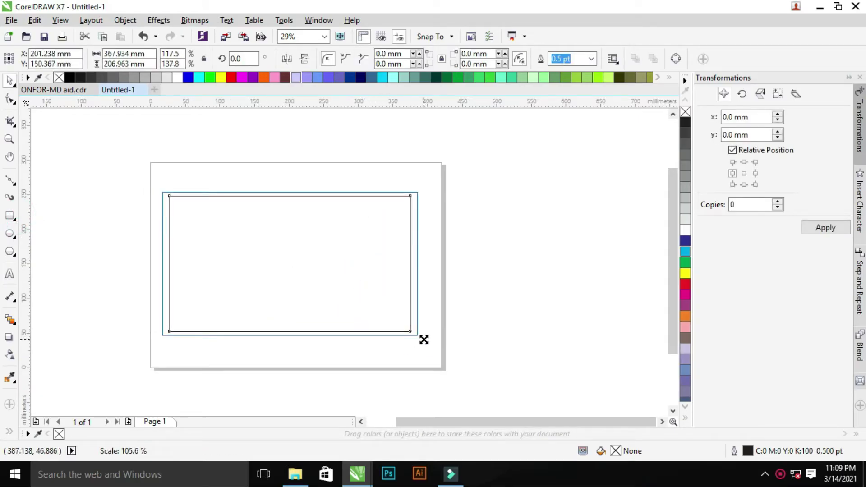
pyautogui.click(516, 282)
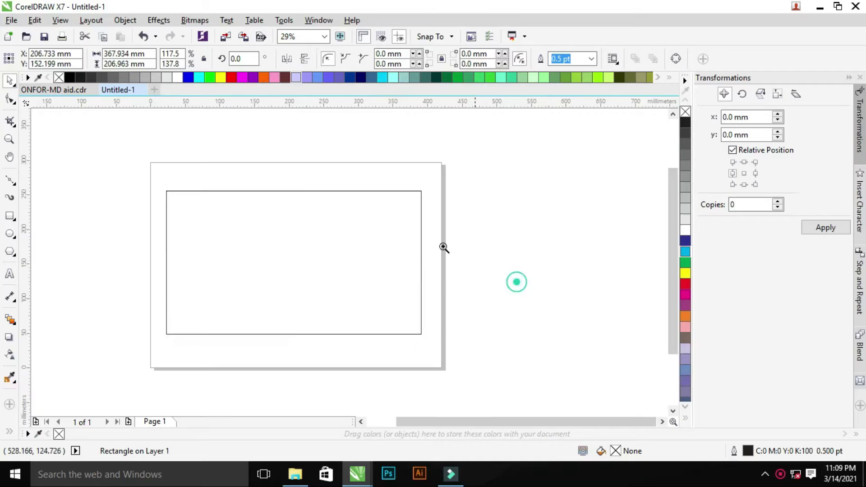
pyautogui.scroll(-5, 280, 255)
# Apply a black-to-white fountain fill across the background rectangle.
pyautogui.press('z')
pyautogui.moveTo(248, 214); pyautogui.dragTo(444, 303)
pyautogui.press('space')
pyautogui.click(457, 266)
pyautogui.press('g')
pyautogui.moveTo(313, 249); pyautogui.dragTo(388, 295)
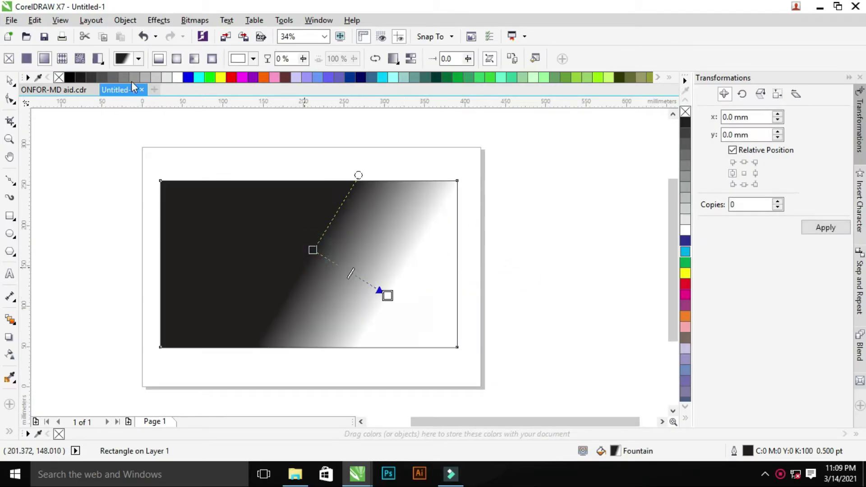
# Make the gradient elliptical, spread and recentre it, and set its outer colour to white.
pyautogui.click(177, 59)
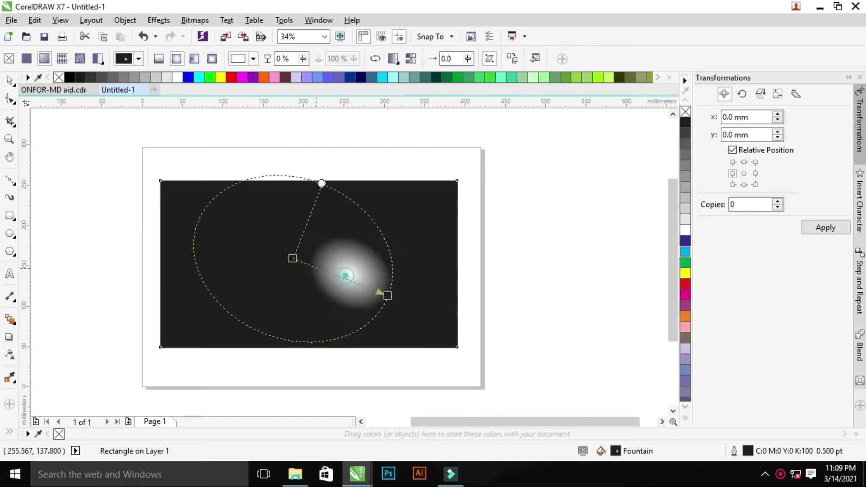
pyautogui.moveTo(282, 256); pyautogui.dragTo(278, 251)
pyautogui.moveTo(386, 292); pyautogui.dragTo(542, 224)
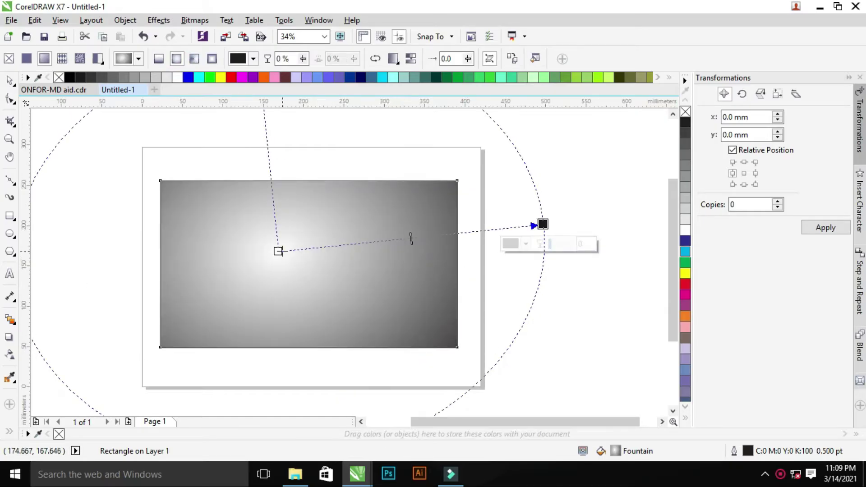
pyautogui.moveTo(278, 250); pyautogui.dragTo(308, 264)
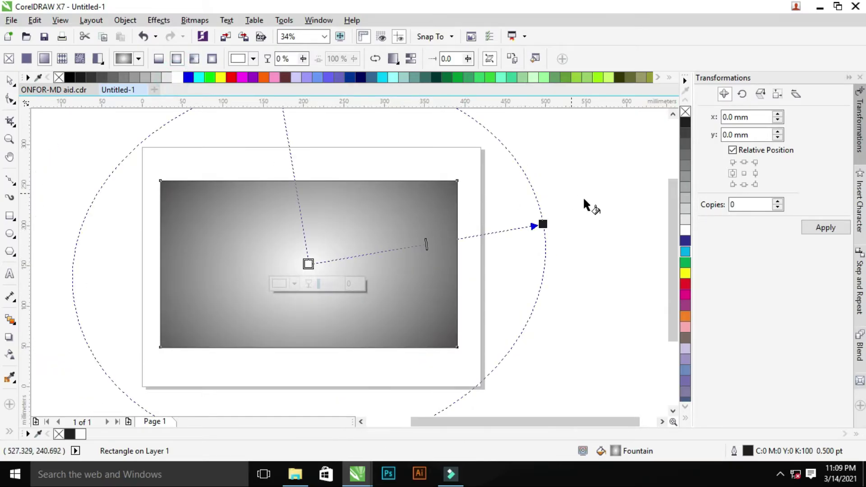
pyautogui.click(177, 77)
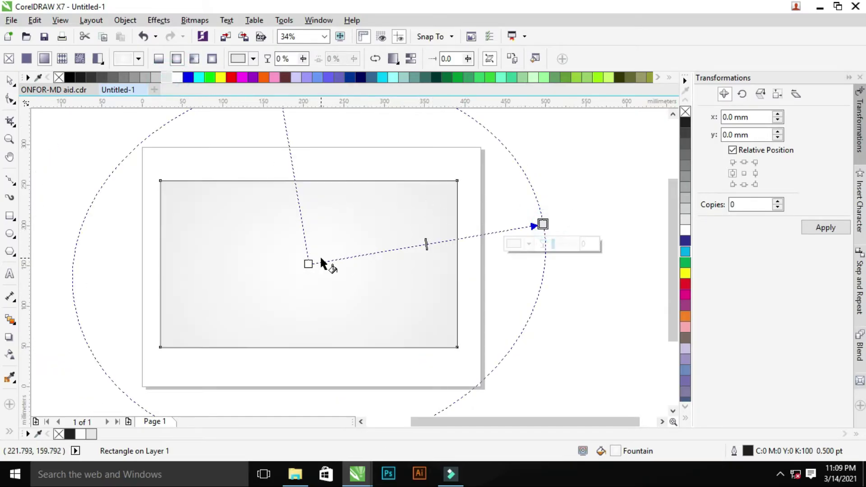
pyautogui.press('space')
pyautogui.scroll(-3, 308, 264)
pyautogui.press('z')
pyautogui.moveTo(247, 206); pyautogui.dragTo(469, 331)
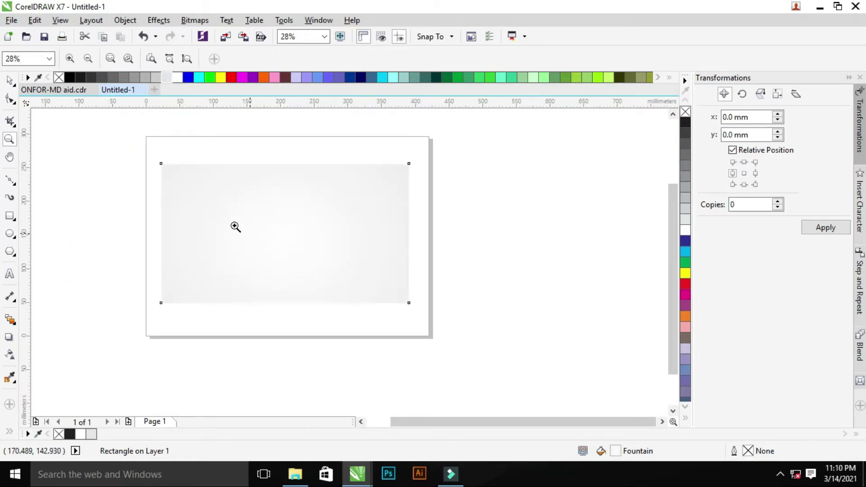
pyautogui.moveTo(128, 155); pyautogui.dragTo(509, 341)
pyautogui.press('space')
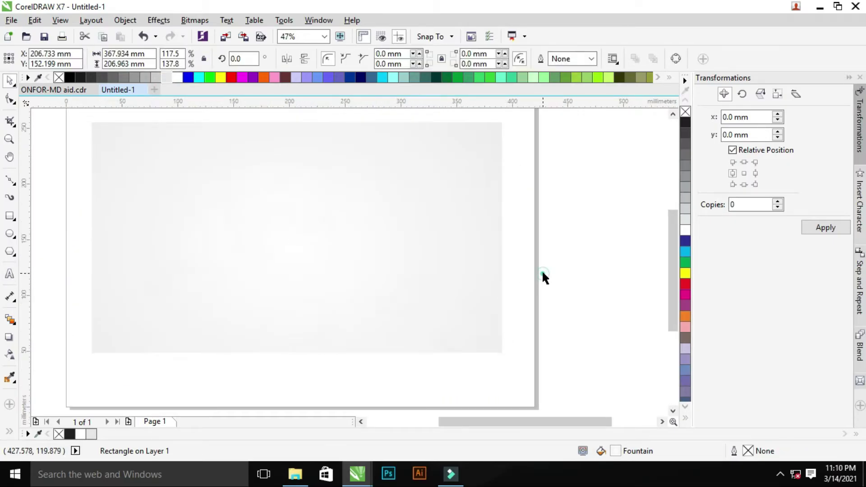
# Draw a new rectangle sized 105 × 55 mm for the box's front face.
pyautogui.click(542, 273)
pyautogui.click(9, 215)
pyautogui.moveTo(242, 245)
pyautogui.mouseDown()
pyautogui.moveTo(258, 258)
pyautogui.moveTo(272, 256)
pyautogui.mouseUp()
pyautogui.write('105')
pyautogui.press('Tab')
pyautogui.write('55')
pyautogui.press('Return')
# Make a 50 mm wide side face and place it left of the wide one.
pyautogui.press('z')
pyautogui.moveTo(134, 178)
pyautogui.mouseDown()
pyautogui.moveTo(435, 294)
pyautogui.moveTo(207, 278)
pyautogui.mouseUp()
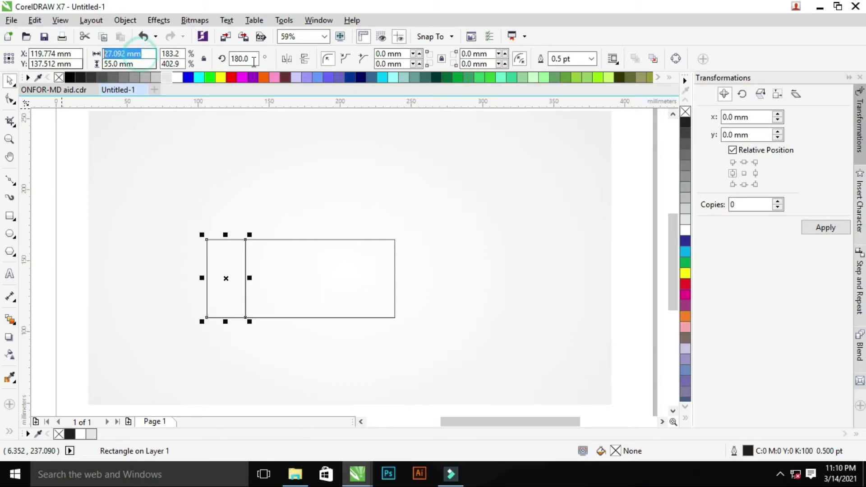
pyautogui.write('50')
pyautogui.press('Return')
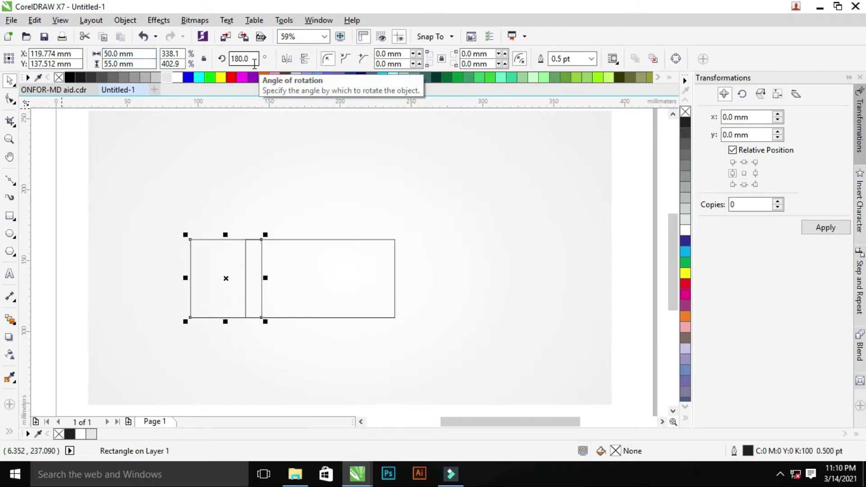
pyautogui.moveTo(262, 286); pyautogui.dragTo(244, 287)
# Select both face rectangles together and shift them to the left.
pyautogui.keyDown('shift'); pyautogui.click(272, 275); pyautogui.keyUp('shift')
pyautogui.press('z')
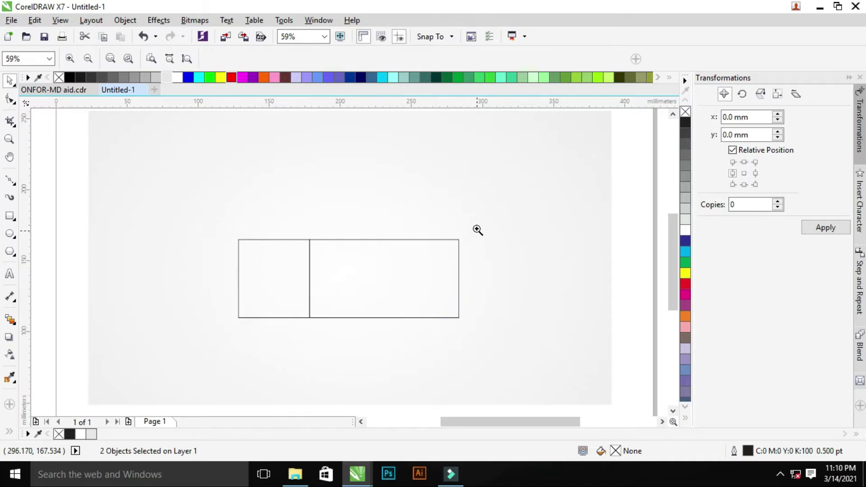
pyautogui.press('F3')
pyautogui.moveTo(168, 201); pyautogui.dragTo(419, 305)
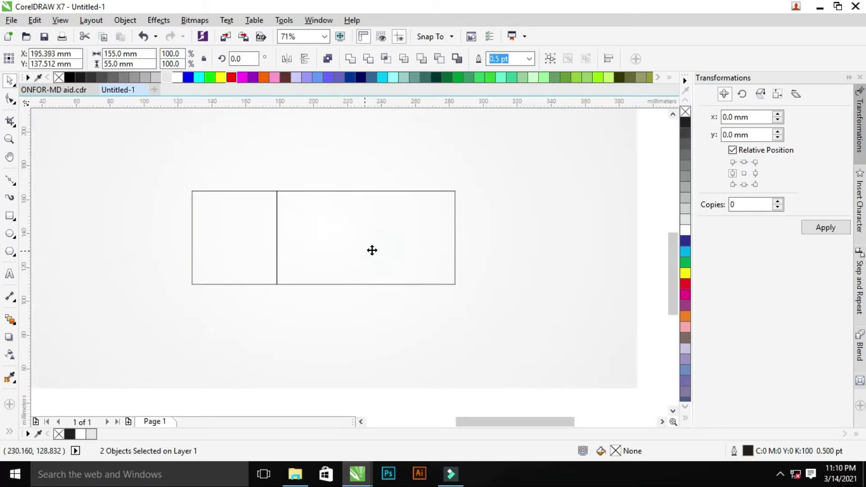
pyautogui.click(483, 226)
pyautogui.press('F3')
pyautogui.moveTo(170, 170); pyautogui.dragTo(367, 300)
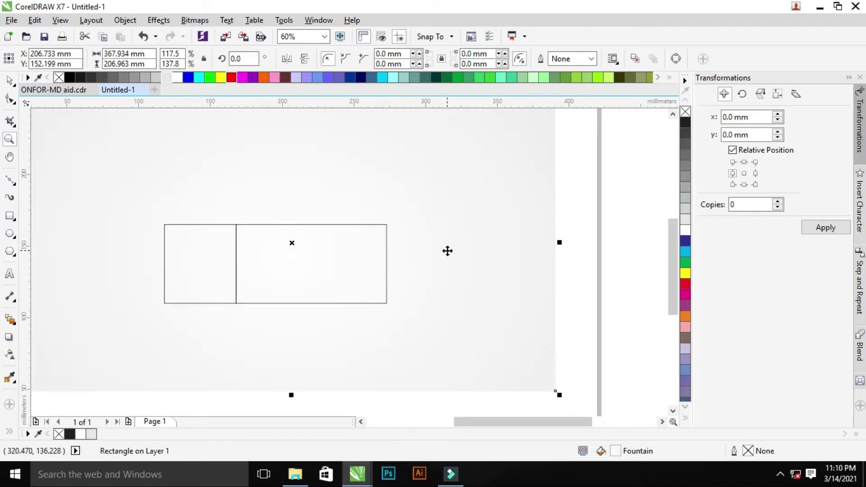
pyautogui.click(573, 245)
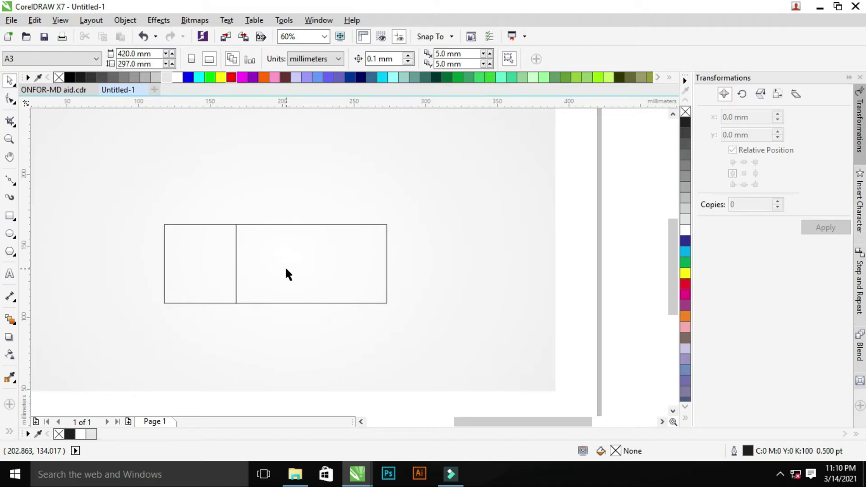
pyautogui.click(285, 266)
pyautogui.keyDown('shift'); pyautogui.click(203, 264); pyautogui.keyUp('shift')
pyautogui.moveTo(285, 270); pyautogui.dragTo(256, 271)
# Check the background rectangle's context menu, then reselect the wide rectangle.
pyautogui.click(260, 182)
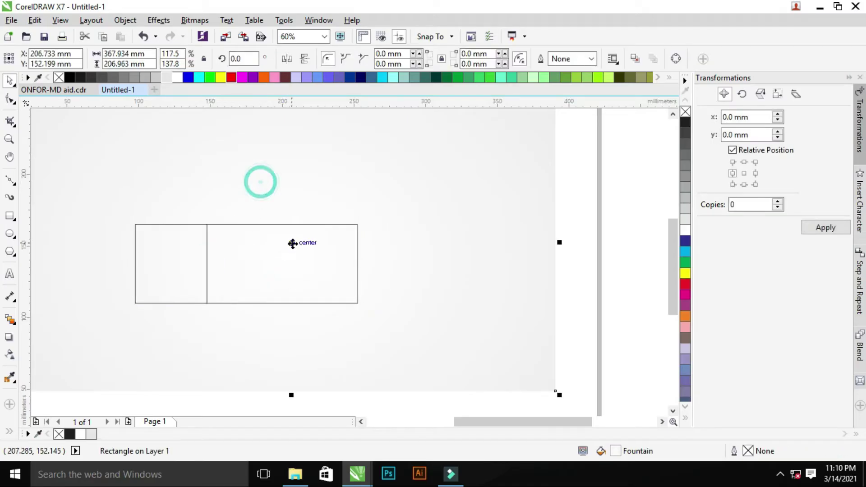
pyautogui.click(420, 261)
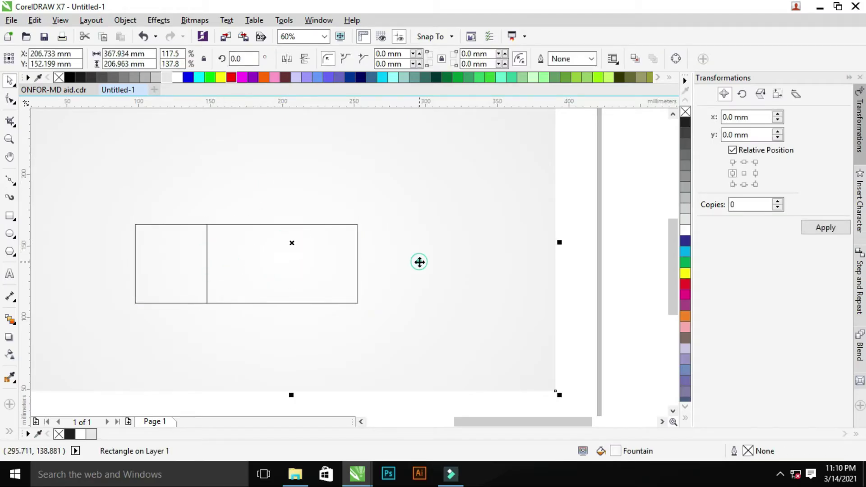
pyautogui.rightClick(420, 261)
pyautogui.click(465, 273)
pyautogui.click(288, 261)
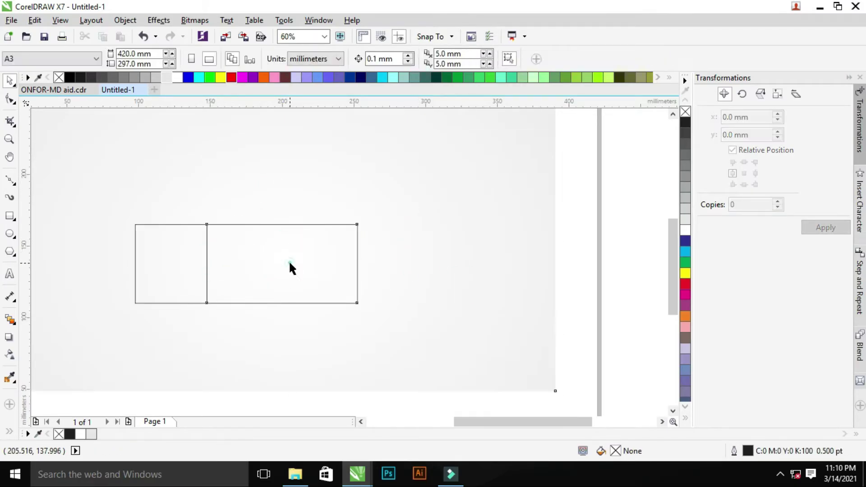
pyautogui.scroll(2, 288, 261)
# Skew the wide face's right edge and narrow face's left edge upward for perspective.
pyautogui.click(346, 243)
pyautogui.press('F10')
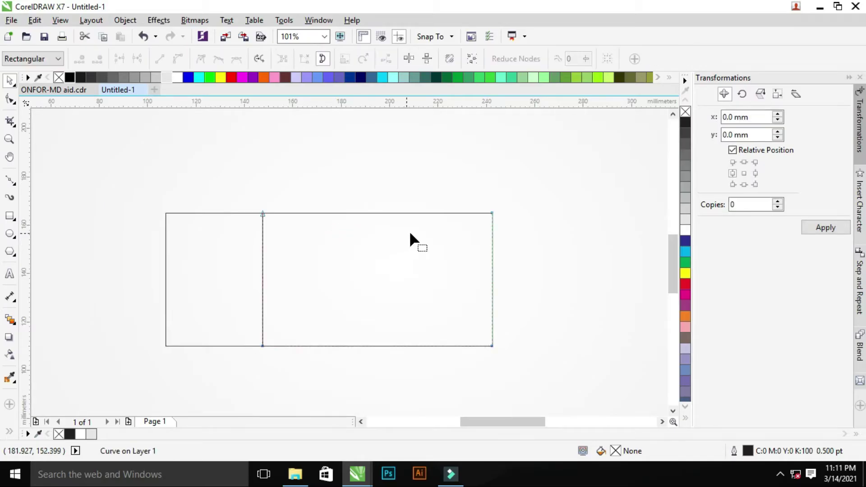
pyautogui.moveTo(502, 306); pyautogui.dragTo(506, 284)
pyautogui.moveTo(491, 212); pyautogui.dragTo(491, 190)
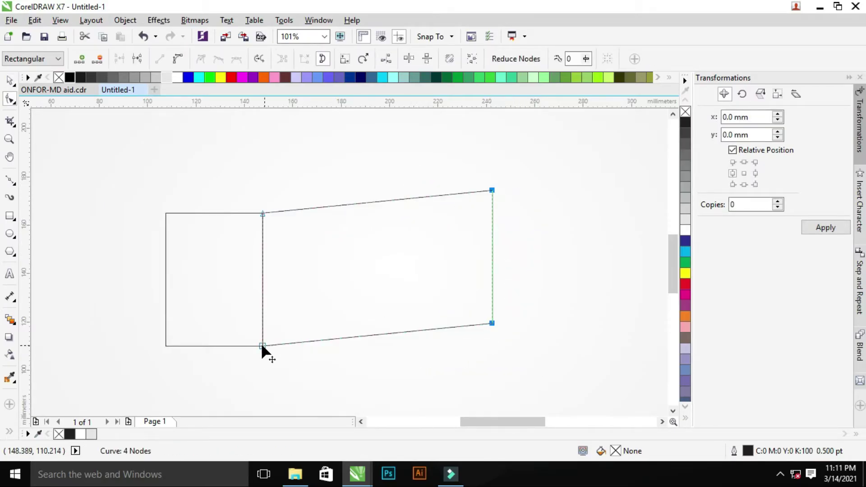
pyautogui.click(169, 297)
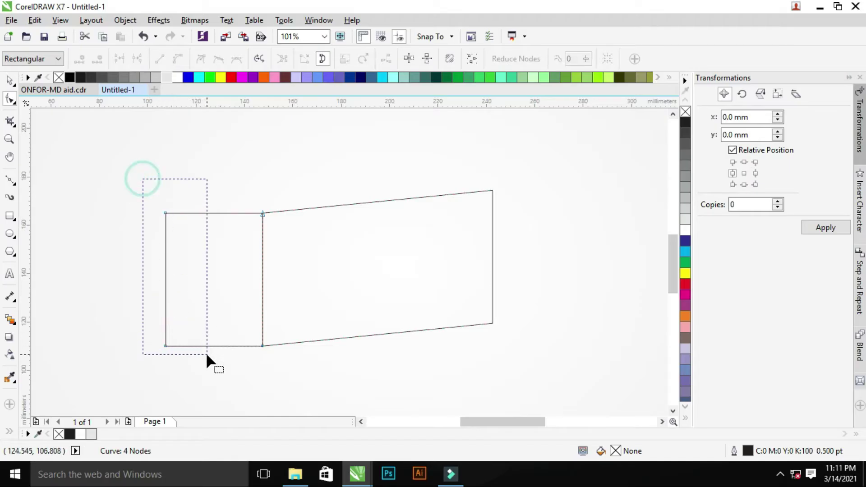
pyautogui.moveTo(142, 179); pyautogui.dragTo(206, 354)
pyautogui.moveTo(166, 212)
pyautogui.mouseDown()
pyautogui.moveTo(168, 179)
pyautogui.moveTo(406, 273)
pyautogui.mouseUp()
# Place the back face at the right end of the box.
pyautogui.press('z')
pyautogui.rightClick(314, 249)
pyautogui.click(284, 299)
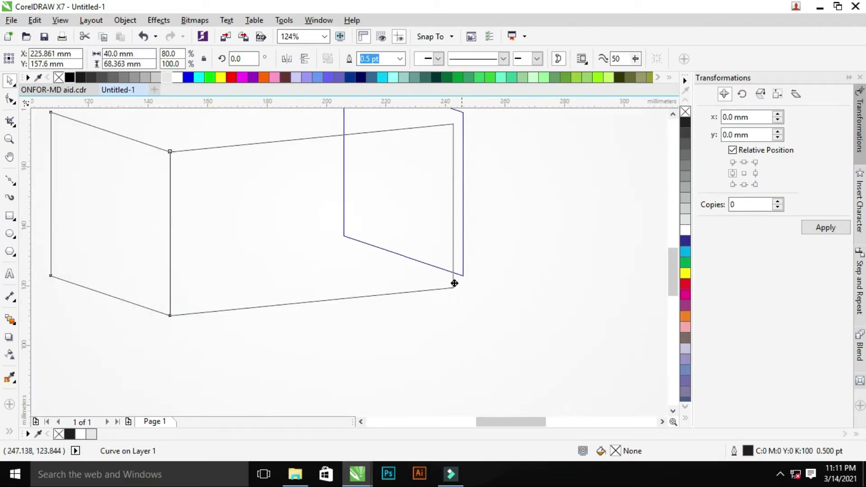
pyautogui.rightClick(491, 223)
pyautogui.moveTo(178, 187); pyautogui.dragTo(557, 334)
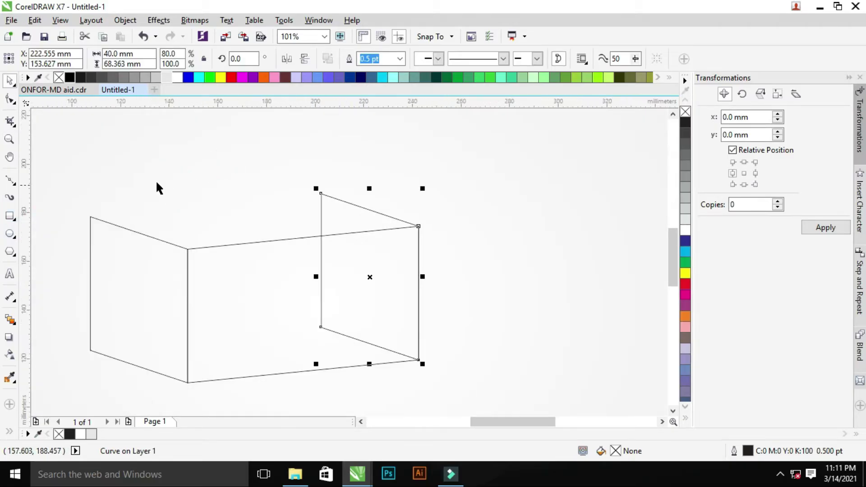
pyautogui.press('F6')
# Add a top face rectangle as curves and pull its corners onto the box's corners.
pyautogui.moveTo(153, 149); pyautogui.dragTo(232, 176)
pyautogui.hotkey('ctrl', 'q')
pyautogui.press('F10')
pyautogui.moveTo(150, 172); pyautogui.dragTo(185, 252)
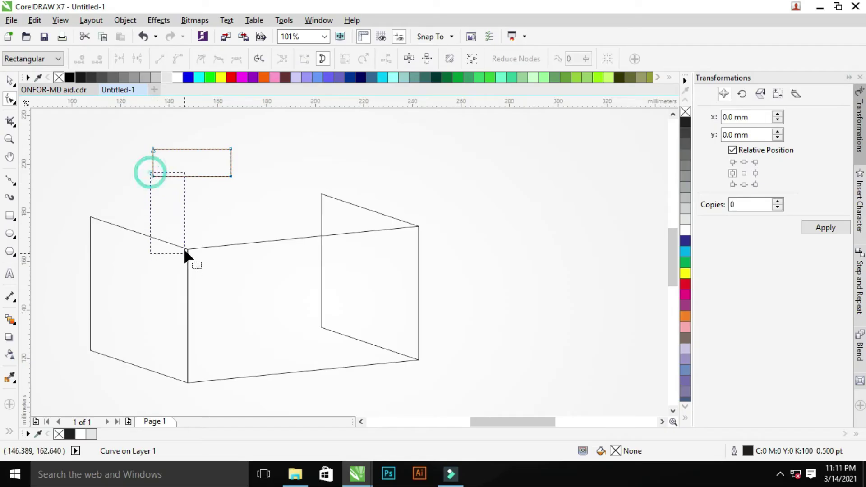
pyautogui.moveTo(153, 176); pyautogui.dragTo(187, 249)
pyautogui.moveTo(231, 176); pyautogui.dragTo(418, 226)
pyautogui.click(187, 249)
pyautogui.moveTo(231, 149); pyautogui.dragTo(321, 194)
pyautogui.moveTo(154, 149); pyautogui.dragTo(90, 216)
# Snap the top face node exactly onto the box's right corner.
pyautogui.press('z')
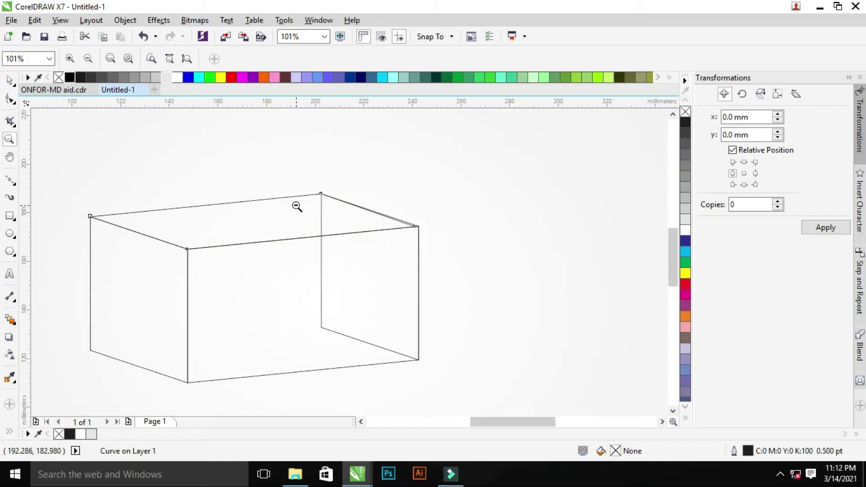
pyautogui.moveTo(297, 207); pyautogui.dragTo(427, 207)
pyautogui.press('space')
pyautogui.press('F10')
pyautogui.moveTo(579, 346); pyautogui.dragTo(598, 345)
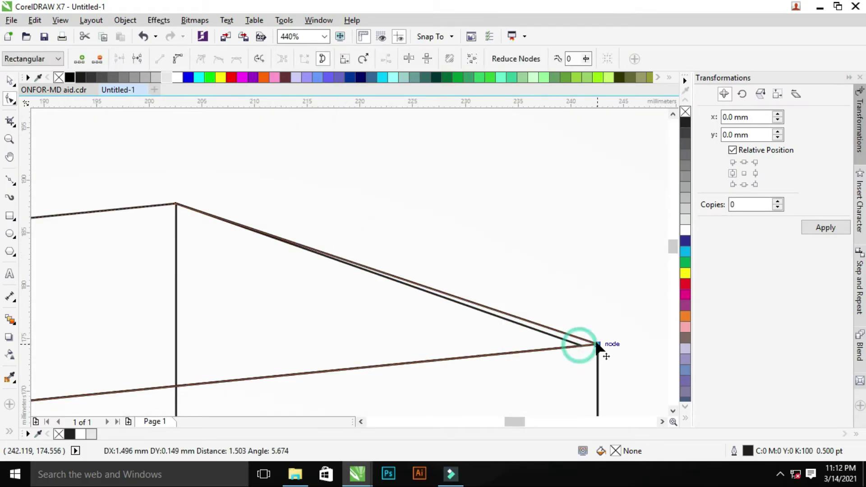
pyautogui.press('z')
pyautogui.scroll(-5, 244, 267)
pyautogui.scroll(5, 290, 239)
pyautogui.scroll(-5, 290, 239)
pyautogui.rightClick(164, 188)
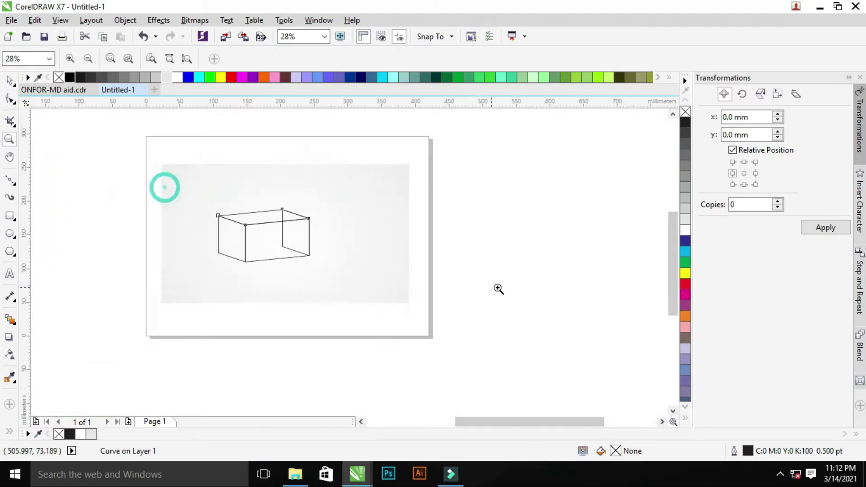
pyautogui.press('space')
pyautogui.scroll(2, 297, 266)
pyautogui.press('space')
pyautogui.press('space')
# Select all three box faces and scale the box down.
pyautogui.moveTo(557, 338); pyautogui.dragTo(65, 158)
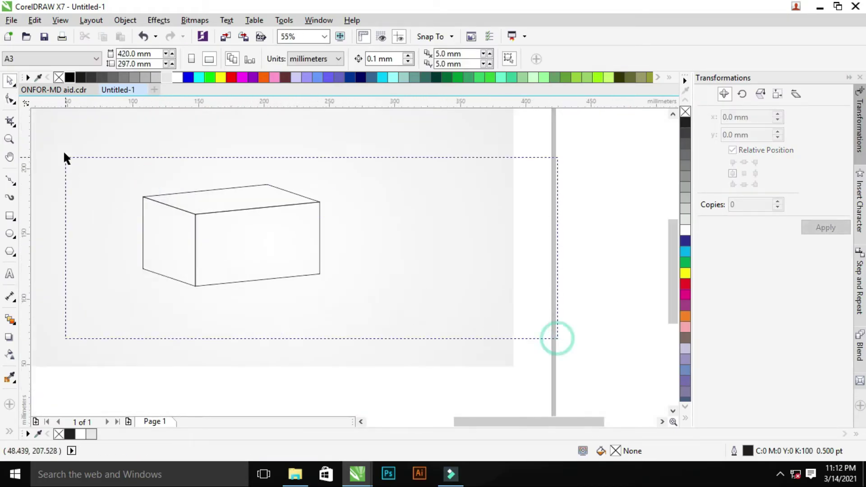
pyautogui.moveTo(321, 290); pyautogui.dragTo(286, 266)
pyautogui.scroll(-2, 282, 252)
pyautogui.scroll(1, 282, 253)
pyautogui.scroll(2, 257, 257)
pyautogui.scroll(-3, 269, 236)
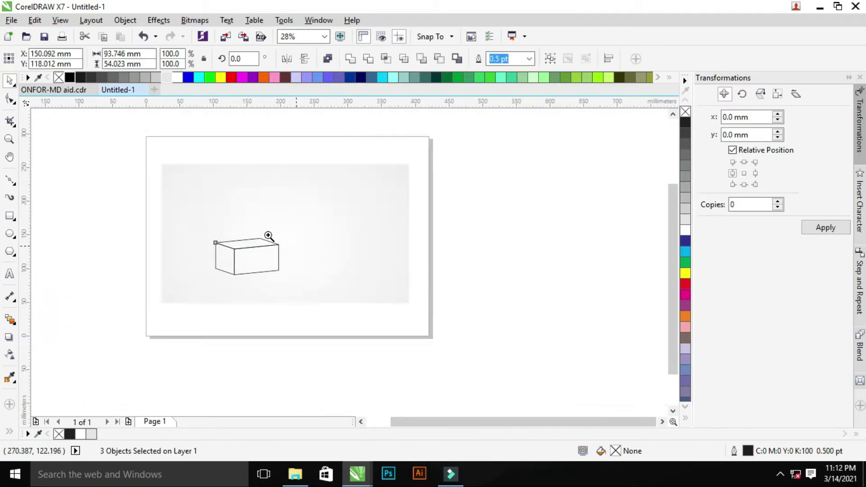
pyautogui.scroll(2, 222, 226)
pyautogui.click(10, 216)
# Draw a tall rectangle beside the box and adjust its height and size.
pyautogui.moveTo(397, 215); pyautogui.dragTo(433, 267)
pyautogui.click(141, 53)
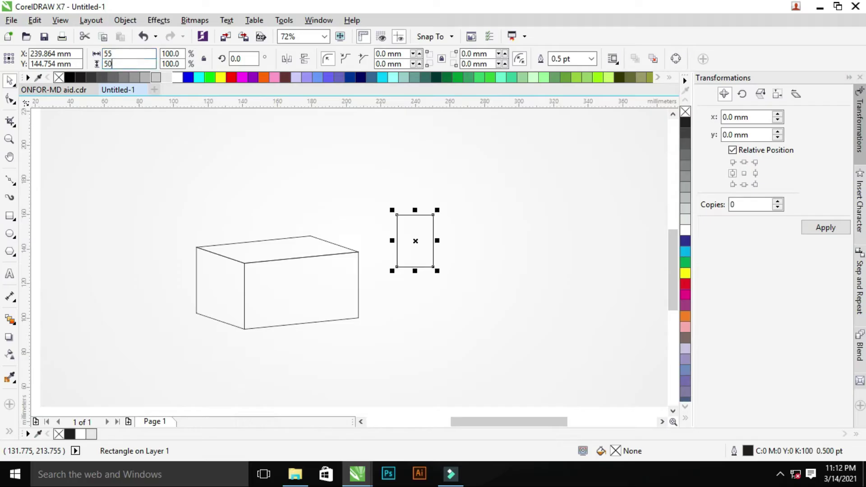
pyautogui.write('10')
pyautogui.press('Return')
pyautogui.scroll(-2, 198, 174)
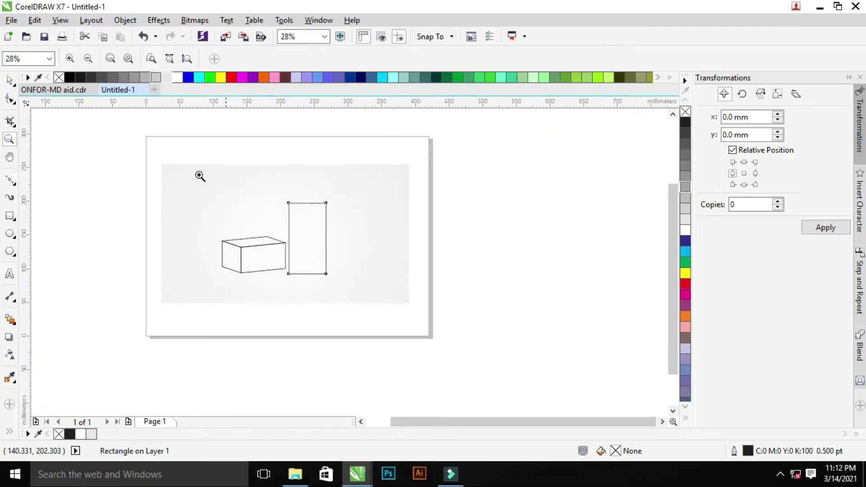
pyautogui.scroll(2, 400, 176)
pyautogui.moveTo(397, 182)
pyautogui.mouseDown()
pyautogui.moveTo(395, 222)
pyautogui.moveTo(381, 228)
pyautogui.mouseUp()
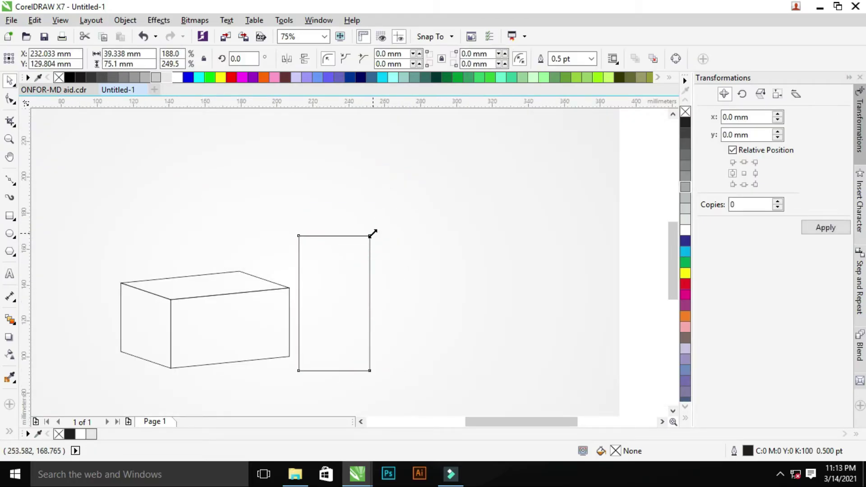
pyautogui.press('F3')
pyautogui.moveTo(212, 189); pyautogui.dragTo(356, 288)
pyautogui.press('space')
# Convert the tall rectangle into editable curves.
pyautogui.keyDown('shift'); pyautogui.click(249, 322); pyautogui.keyUp('shift')
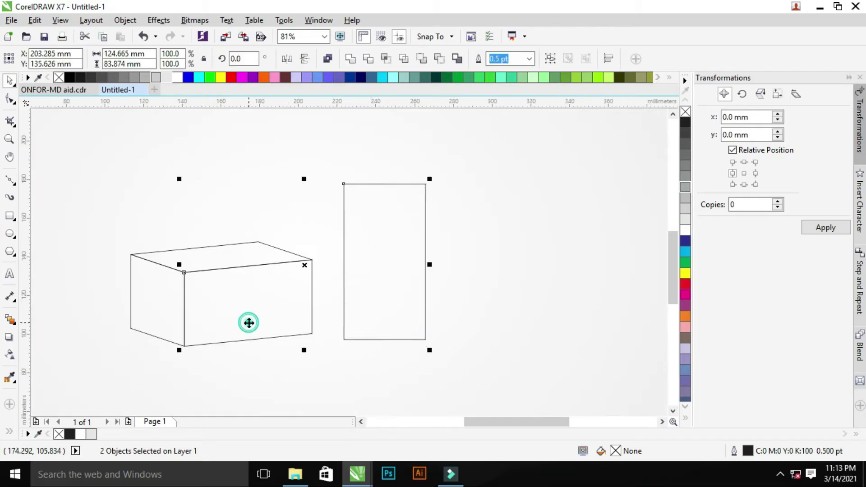
pyautogui.press('F3')
pyautogui.click(212, 294)
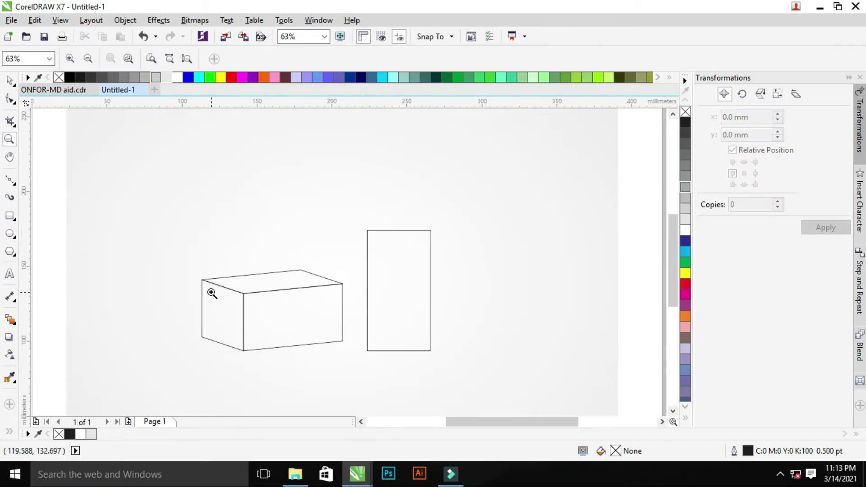
pyautogui.scroll(2, 331, 315)
pyautogui.press('space')
pyautogui.click(454, 251)
pyautogui.hotkey('ctrl', 'q')
# Raise the panel's right-edge nodes to slant it, then place a mirrored copy to the left.
pyautogui.press('F10')
pyautogui.moveTo(490, 196); pyautogui.dragTo(490, 199)
pyautogui.moveTo(501, 378)
pyautogui.mouseDown()
pyautogui.moveTo(501, 356)
pyautogui.moveTo(478, 350)
pyautogui.mouseUp()
pyautogui.press('space')
pyautogui.moveTo(483, 261)
pyautogui.mouseDown()
pyautogui.moveTo(348, 271)
pyautogui.moveTo(341, 258)
pyautogui.moveTo(325, 257)
pyautogui.mouseUp()
# Cap the tall box with a slanted top face: convert a rectangle and pin its corners to the panel tops.
pyautogui.press('z')
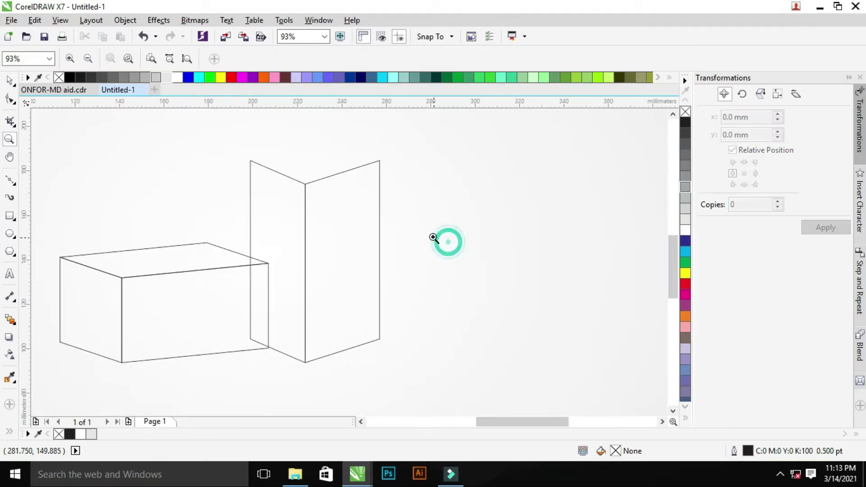
pyautogui.rightClick(445, 241)
pyautogui.moveTo(289, 183); pyautogui.dragTo(370, 251)
pyautogui.click(444, 270)
pyautogui.click(10, 216)
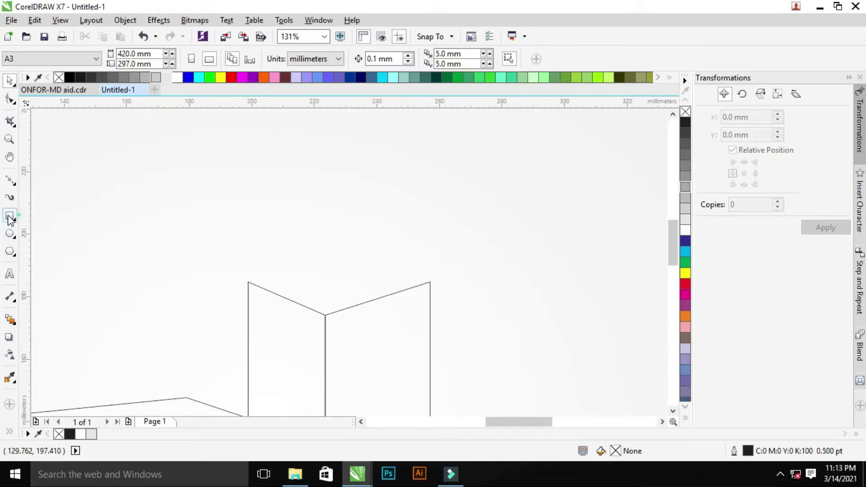
pyautogui.moveTo(268, 200); pyautogui.dragTo(374, 244)
pyautogui.hotkey('ctrl', 'q')
pyautogui.press('F10')
pyautogui.moveTo(268, 244); pyautogui.dragTo(325, 315)
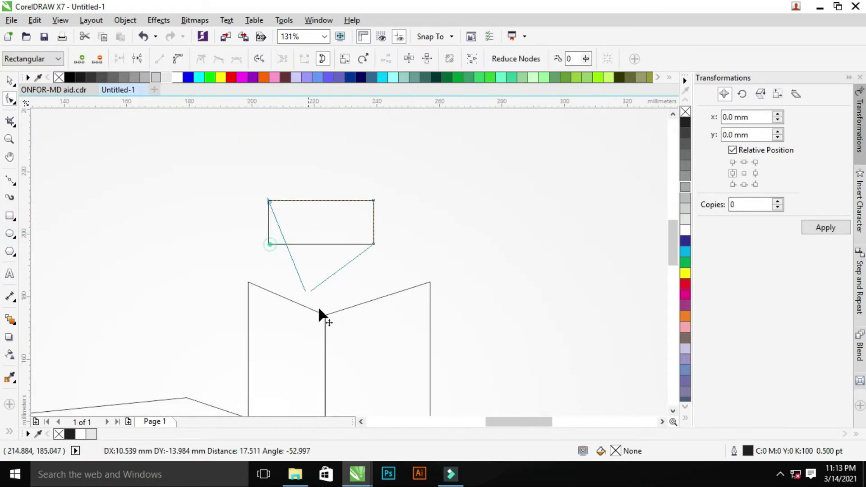
pyautogui.moveTo(374, 244); pyautogui.dragTo(428, 281)
pyautogui.moveTo(269, 199); pyautogui.dragTo(248, 282)
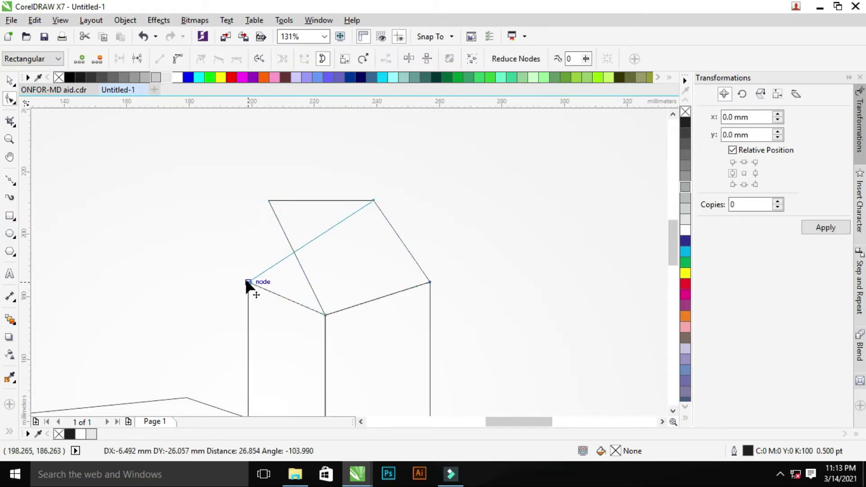
pyautogui.moveTo(373, 200); pyautogui.dragTo(347, 253)
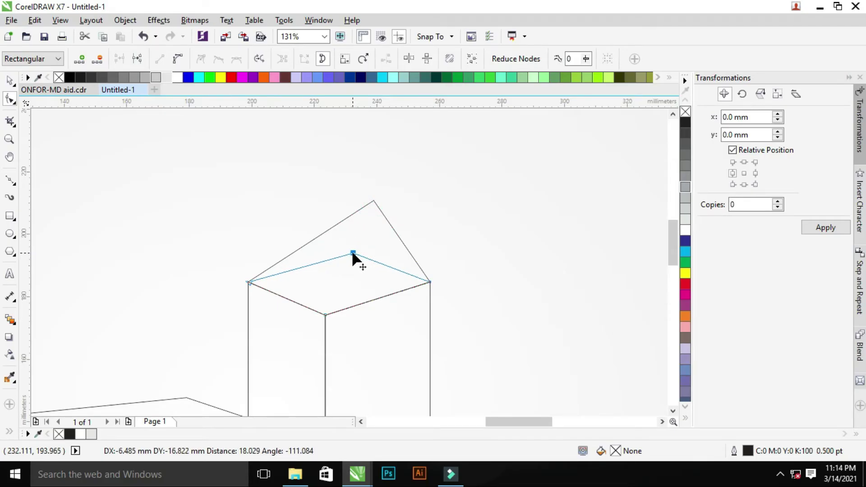
pyautogui.moveTo(347, 250); pyautogui.dragTo(350, 250)
# Select all three faces of the tall box and enlarge it by about 10%.
pyautogui.scroll(-5, 351, 250)
pyautogui.press('z')
pyautogui.click(253, 229)
pyautogui.moveTo(399, 374); pyautogui.dragTo(241, 152)
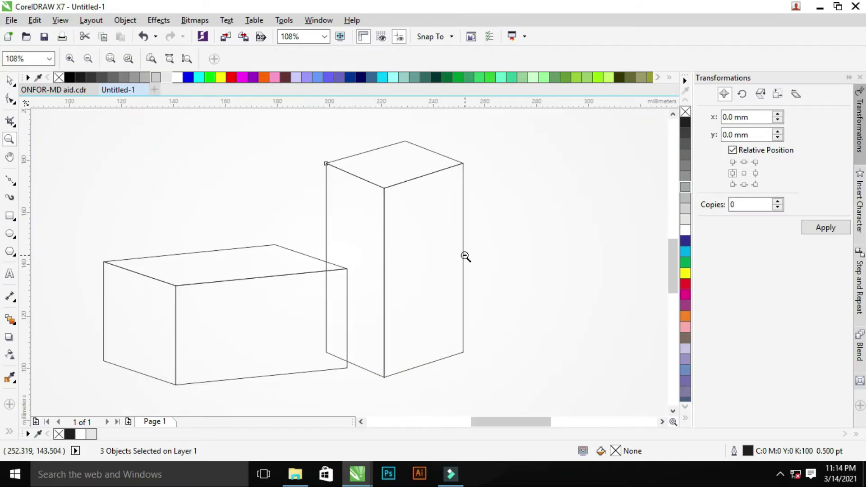
pyautogui.moveTo(353, 255)
pyautogui.mouseDown()
pyautogui.moveTo(371, 251)
pyautogui.moveTo(350, 251)
pyautogui.mouseUp()
pyautogui.moveTo(399, 149); pyautogui.dragTo(408, 138)
# Zoom in closely on the wide box.
pyautogui.scroll(-2, 371, 232)
pyautogui.scroll(-2, 296, 241)
pyautogui.scroll(3, 266, 243)
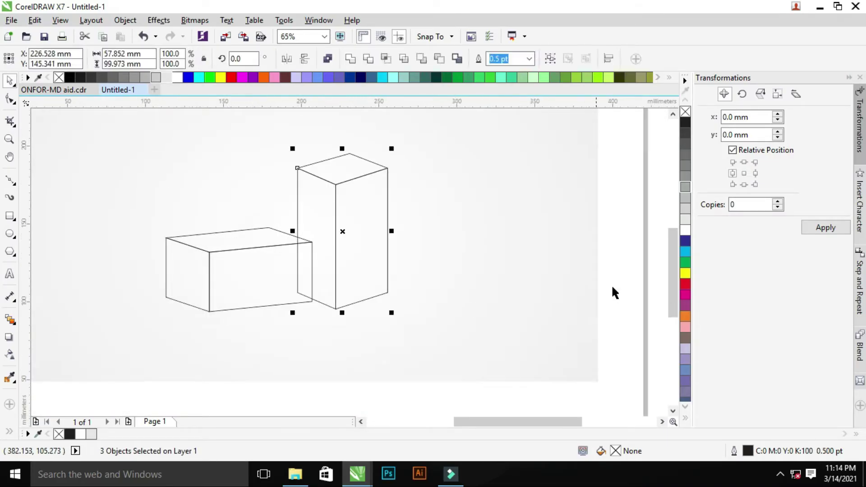
pyautogui.press('z')
pyautogui.scroll(-2, 333, 251)
pyautogui.moveTo(185, 203)
pyautogui.mouseDown()
pyautogui.moveTo(329, 286)
pyautogui.moveTo(472, 343)
pyautogui.mouseUp()
pyautogui.scroll(-2, 282, 221)
pyautogui.moveTo(200, 215); pyautogui.dragTo(466, 377)
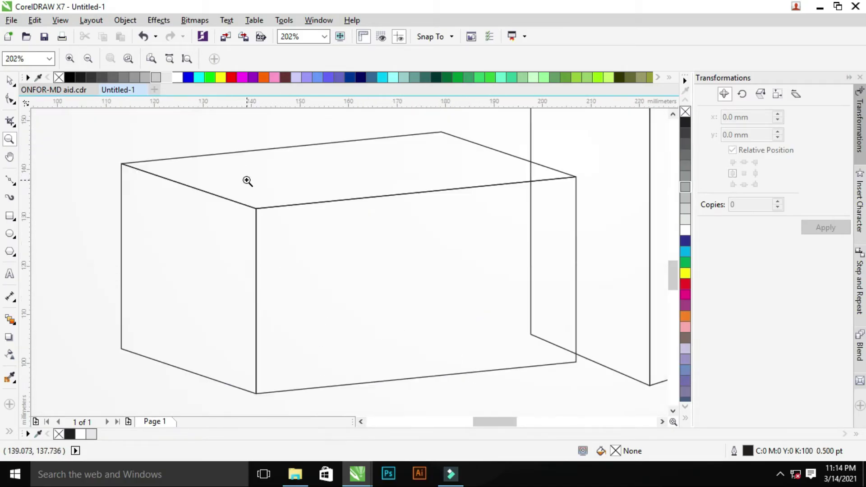
pyautogui.press('space')
# Fill the wide box's front, left and top faces with light greys and remove their outlines.
pyautogui.moveTo(166, 78); pyautogui.dragTo(374, 245)
pyautogui.rightClick(685, 112)
pyautogui.click(230, 236)
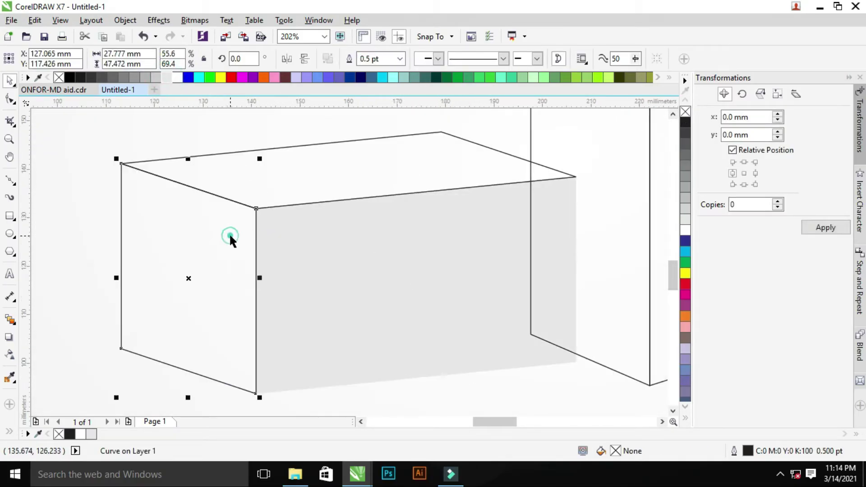
pyautogui.click(156, 78)
pyautogui.rightClick(685, 112)
pyautogui.click(279, 172)
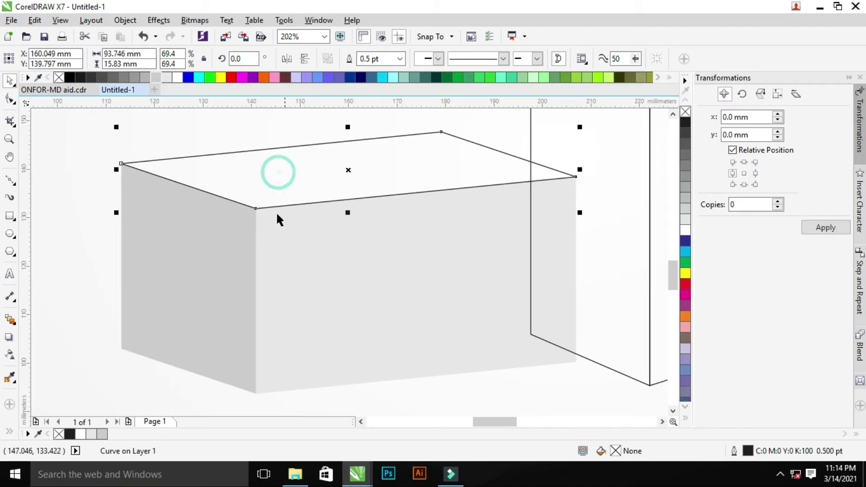
pyautogui.click(166, 78)
pyautogui.rightClick(684, 112)
pyautogui.click(302, 125)
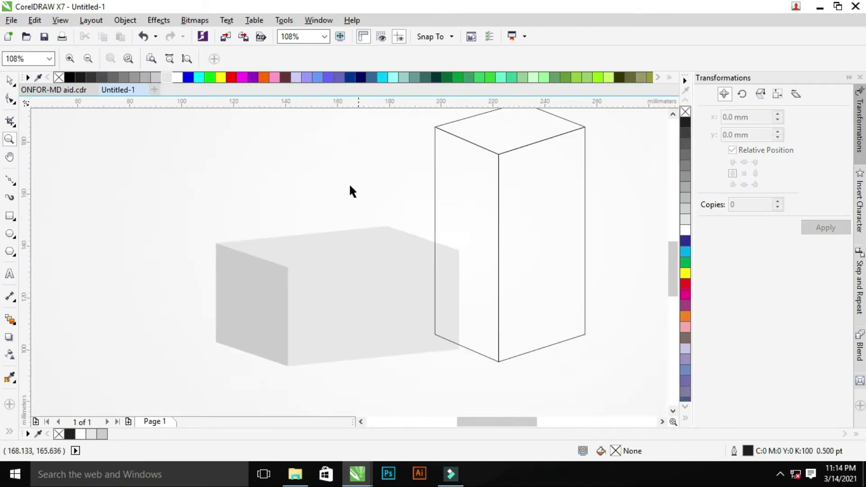
# Draw a thin rectangular strip and move it onto the box's upper-left edge.
pyautogui.click(10, 216)
pyautogui.moveTo(232, 161)
pyautogui.mouseDown()
pyautogui.moveTo(240, 314)
pyautogui.moveTo(328, 269)
pyautogui.mouseUp()
pyautogui.moveTo(167, 217); pyautogui.dragTo(96, 186)
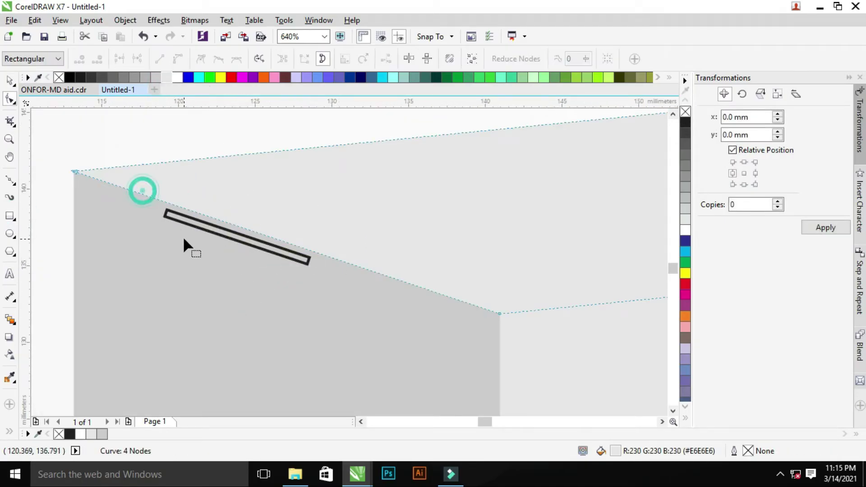
pyautogui.scroll(4, 63, 170)
pyautogui.moveTo(274, 199); pyautogui.dragTo(176, 170)
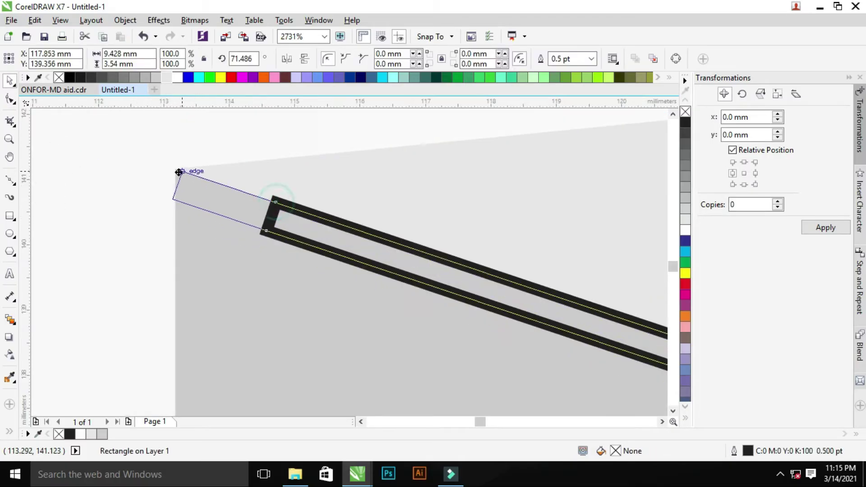
pyautogui.scroll(-4, 329, 246)
# Convert the strip to curves and snap its end nodes onto the box edge and front corner.
pyautogui.hotkey('ctrl', 'q')
pyautogui.press('F10')
pyautogui.moveTo(188, 202); pyautogui.dragTo(251, 274)
pyautogui.moveTo(216, 221); pyautogui.dragTo(532, 336)
pyautogui.press('z')
pyautogui.press('F10')
pyautogui.moveTo(324, 215)
pyautogui.mouseDown()
pyautogui.moveTo(344, 242)
pyautogui.moveTo(344, 221)
pyautogui.mouseUp()
pyautogui.hotkey('ctrl', 'z')
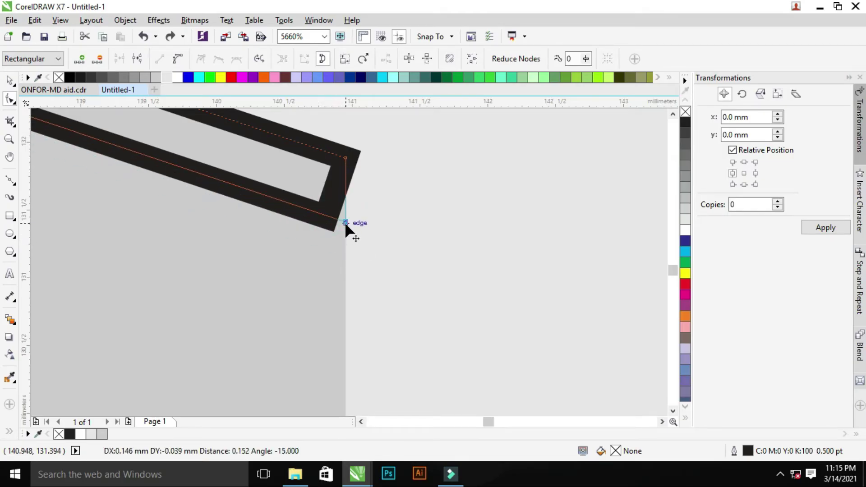
pyautogui.press('F3')
pyautogui.scroll(5, 61, 158)
pyautogui.moveTo(199, 229); pyautogui.dragTo(216, 240)
pyautogui.press('F3')
pyautogui.scroll(-3, 265, 235)
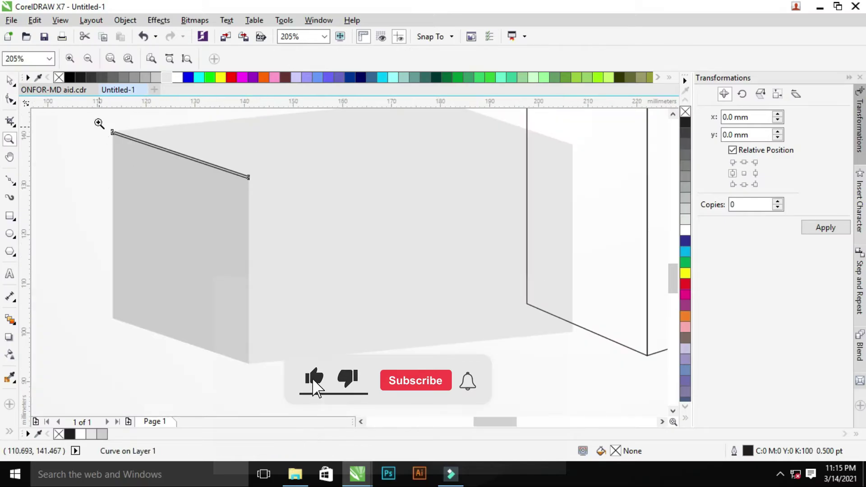
pyautogui.scroll(3, 101, 126)
# Fill the strip medium grey with no outline, then add a node and select its left-end nodes.
pyautogui.click(134, 77)
pyautogui.rightClick(58, 77)
pyautogui.scroll(-2, 71, 135)
pyautogui.scroll(1, 71, 155)
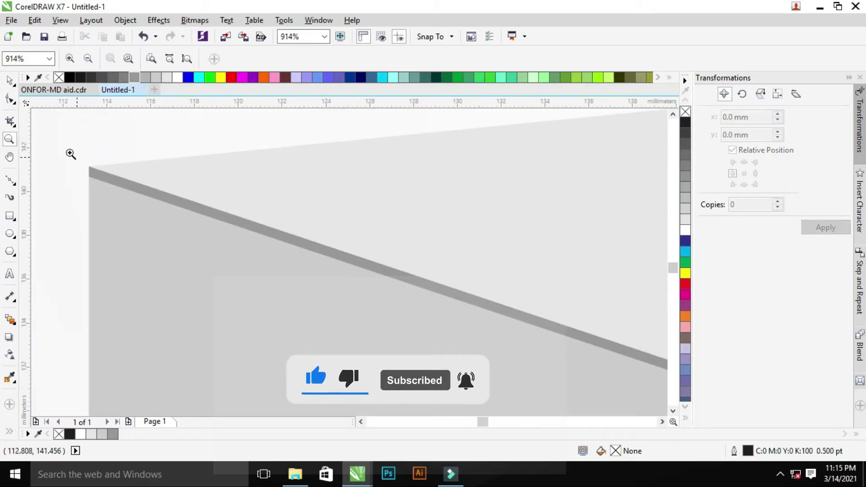
pyautogui.scroll(4, 199, 209)
pyautogui.press('F10')
pyautogui.click(195, 208)
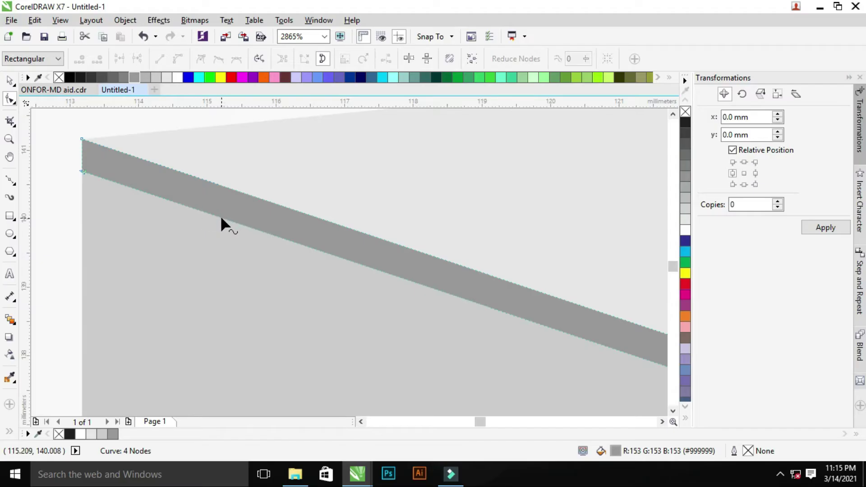
pyautogui.doubleClick(238, 221)
pyautogui.moveTo(67, 164)
pyautogui.mouseDown()
pyautogui.moveTo(223, 221)
pyautogui.moveTo(220, 203)
pyautogui.mouseUp()
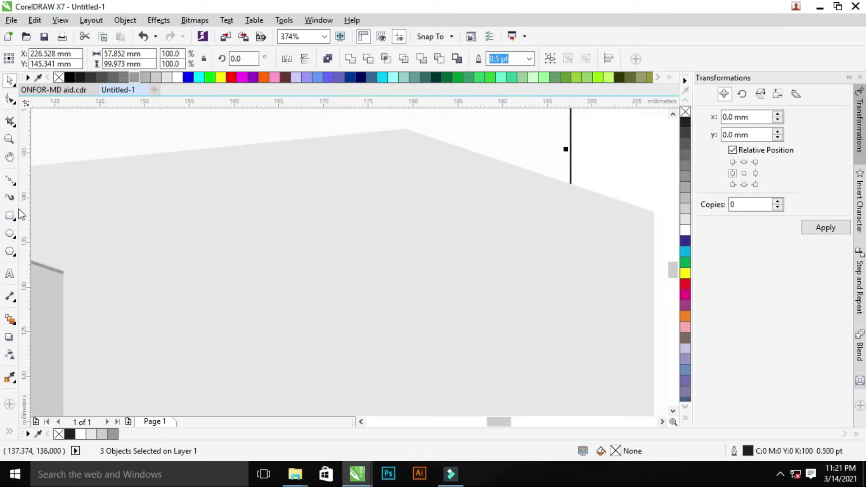
# Draw a thin strip along the front face's top edge and snap its ends to the box corners.
pyautogui.click(10, 215)
pyautogui.moveTo(100, 283); pyautogui.dragTo(644, 284)
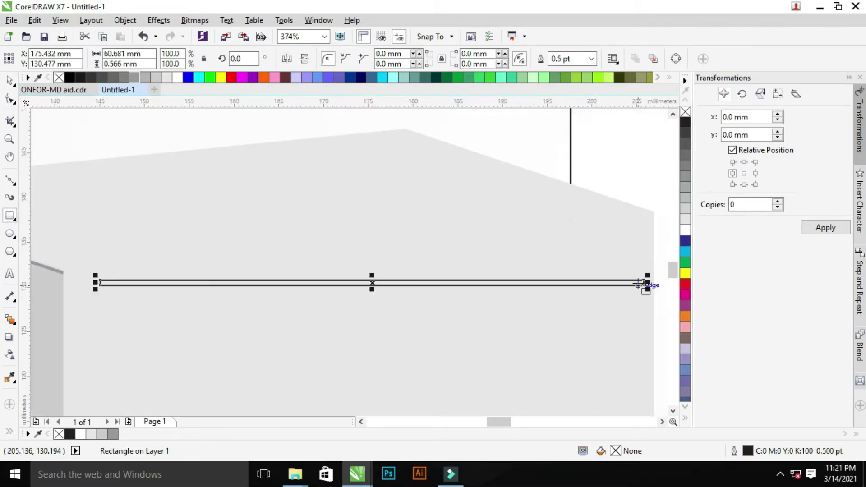
pyautogui.hotkey('ctrl', 'q')
pyautogui.press('F10')
pyautogui.click(100, 281)
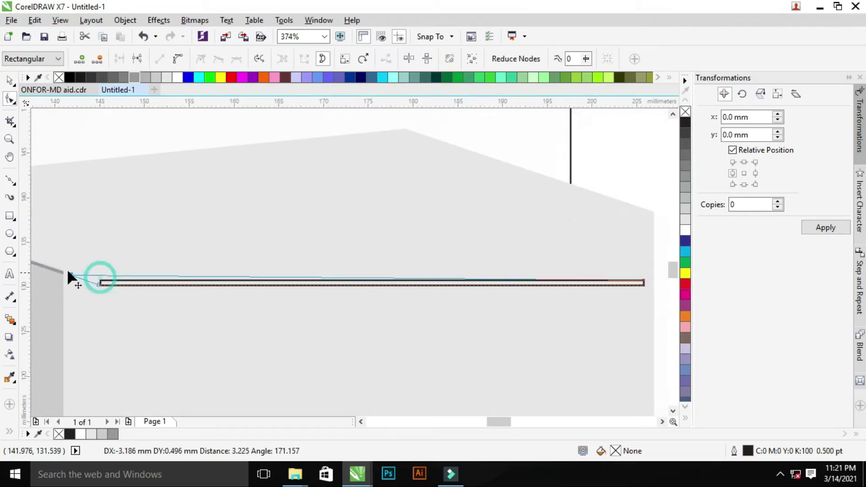
pyautogui.moveTo(98, 280); pyautogui.dragTo(63, 271)
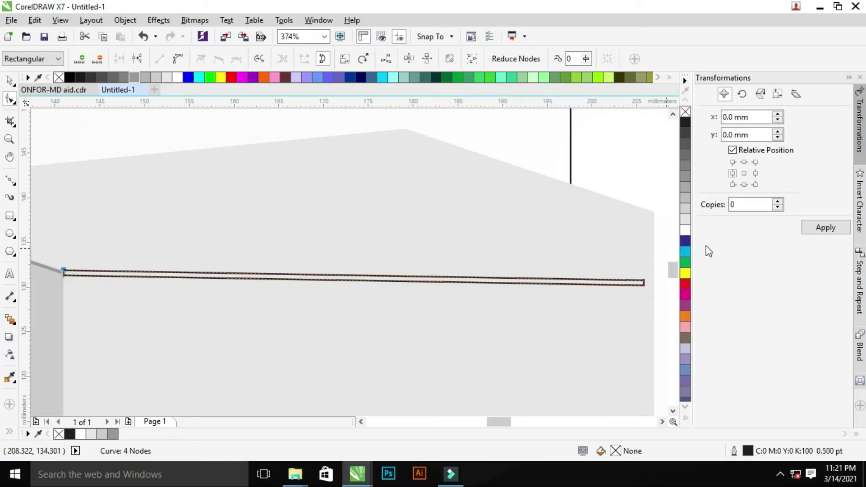
pyautogui.moveTo(645, 283); pyautogui.dragTo(655, 214)
pyautogui.press('z')
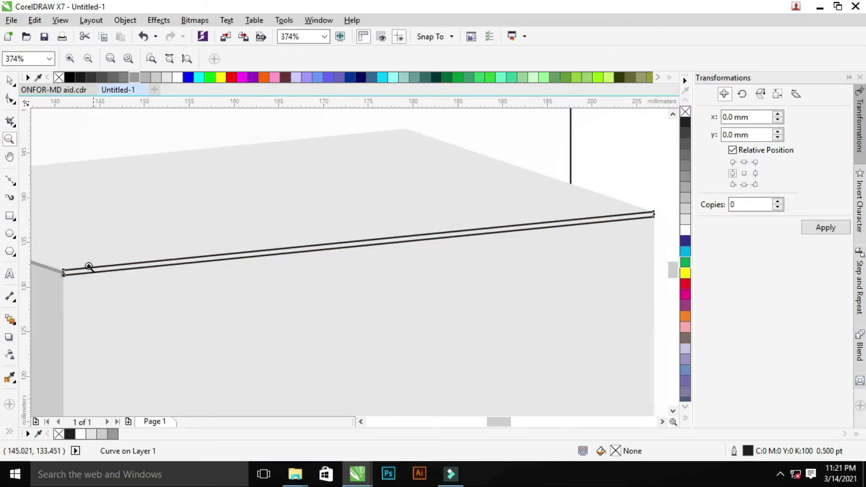
pyautogui.moveTo(51, 263); pyautogui.dragTo(104, 289)
pyautogui.press('space')
# Fill the strip 40% Black, remove its outline, and taper its right end to a point.
pyautogui.click(111, 434)
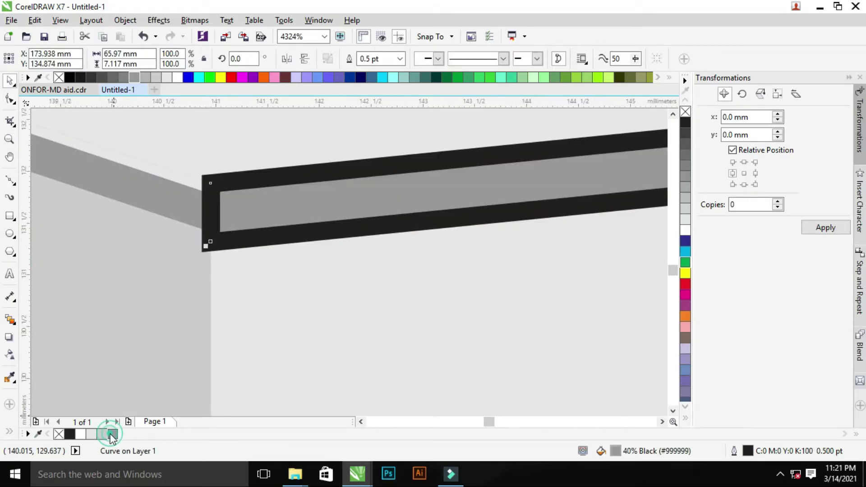
pyautogui.rightClick(57, 433)
pyautogui.press('z')
pyautogui.rightClick(53, 265)
pyautogui.press('F10')
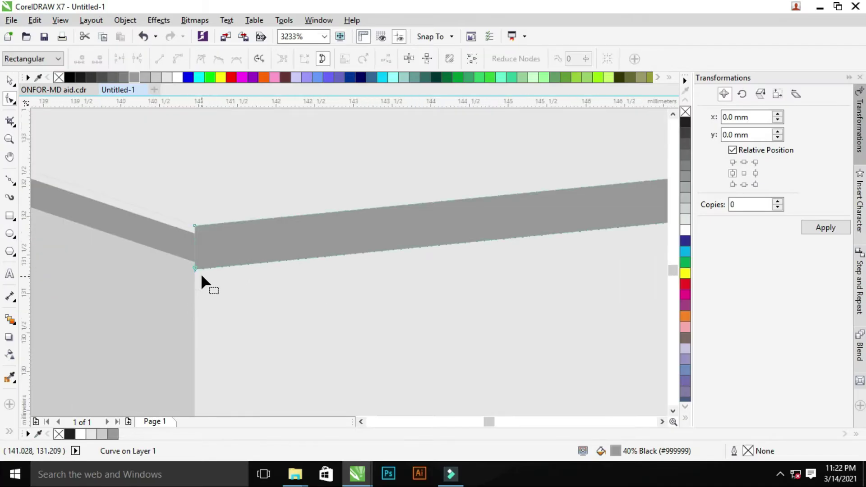
pyautogui.moveTo(194, 267); pyautogui.dragTo(194, 266)
pyautogui.scroll(-5, 194, 266)
pyautogui.scroll(5, 430, 280)
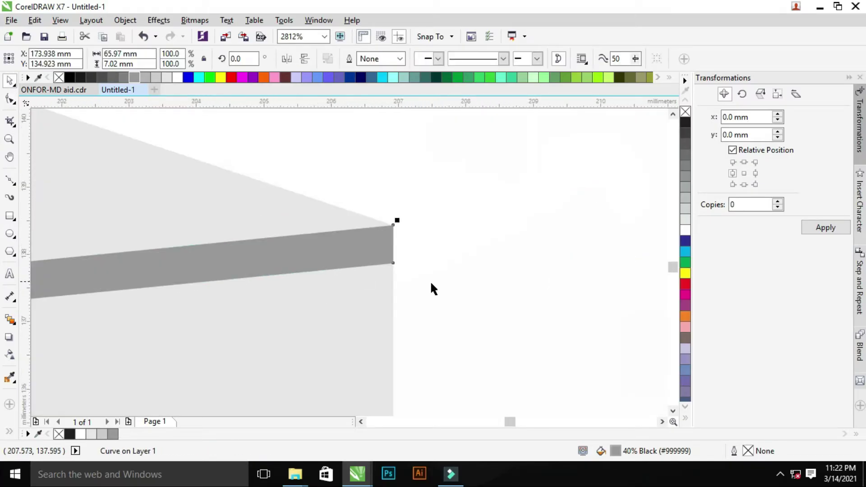
pyautogui.moveTo(393, 262)
pyautogui.mouseDown()
pyautogui.moveTo(392, 254)
pyautogui.moveTo(415, 267)
pyautogui.moveTo(415, 244)
pyautogui.mouseUp()
pyautogui.press('z')
pyautogui.press('F3')
pyautogui.scroll(4, 594, 235)
pyautogui.press('F10')
pyautogui.scroll(-5, 363, 252)
# PowerClip the grey band inside the box's front face and give it a light grey fill.
pyautogui.press('z')
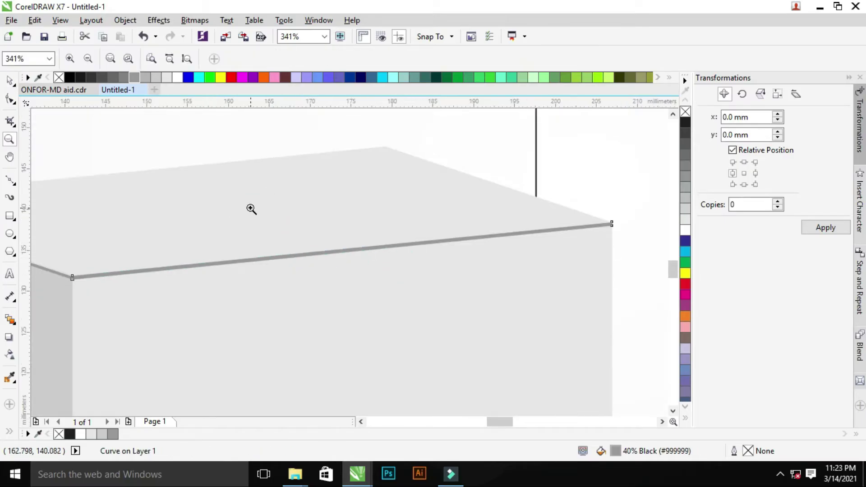
pyautogui.scroll(3, 251, 208)
pyautogui.press('space')
pyautogui.rightClick(390, 284)
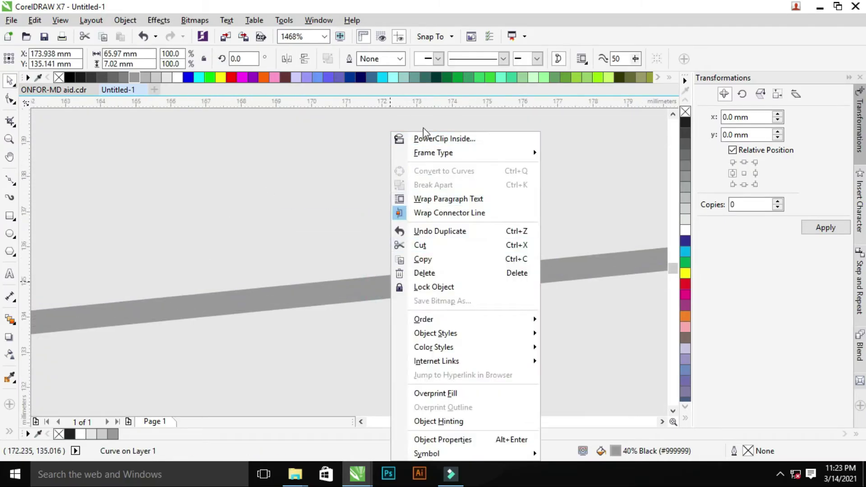
pyautogui.click(433, 139)
pyautogui.click(379, 296)
pyautogui.click(421, 144)
pyautogui.click(397, 284)
pyautogui.click(91, 434)
pyautogui.click(449, 145)
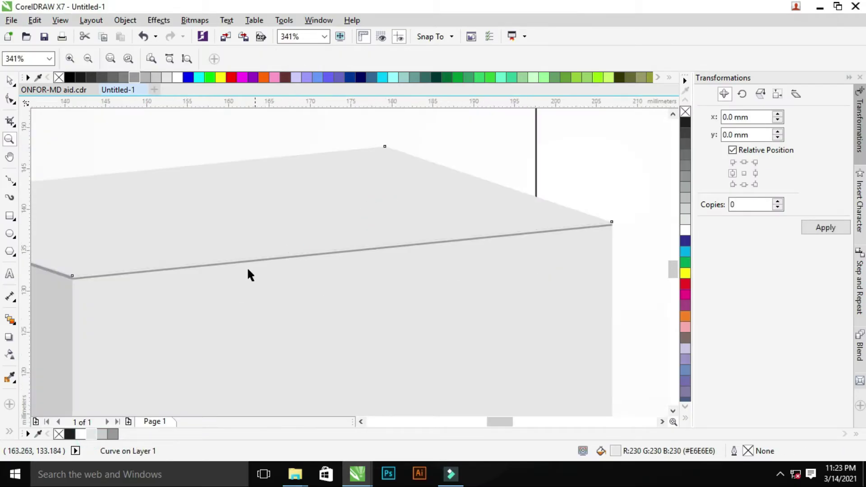
# Reopen the PowerClip contents and add a node to taper the band's left end.
pyautogui.scroll(5, 248, 275)
pyautogui.click(163, 276)
pyautogui.click(592, 301)
pyautogui.click(144, 255)
pyautogui.press('F10')
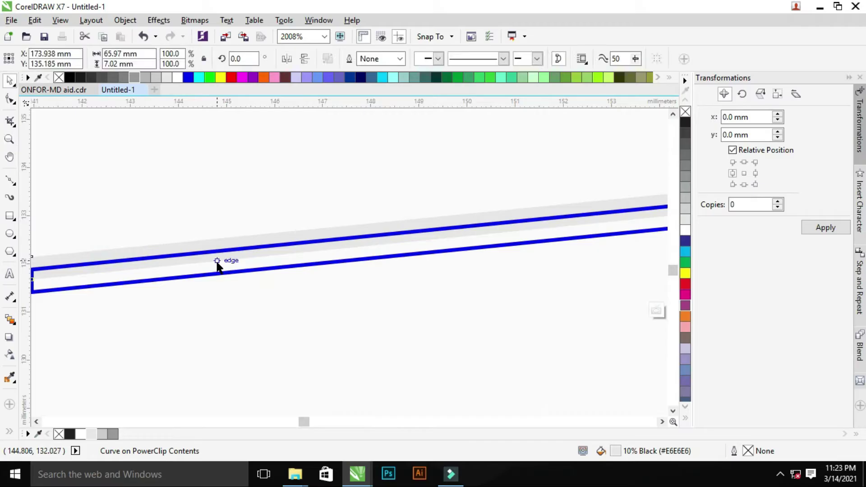
pyautogui.scroll(-5, 81, 245)
pyautogui.scroll(4, 217, 225)
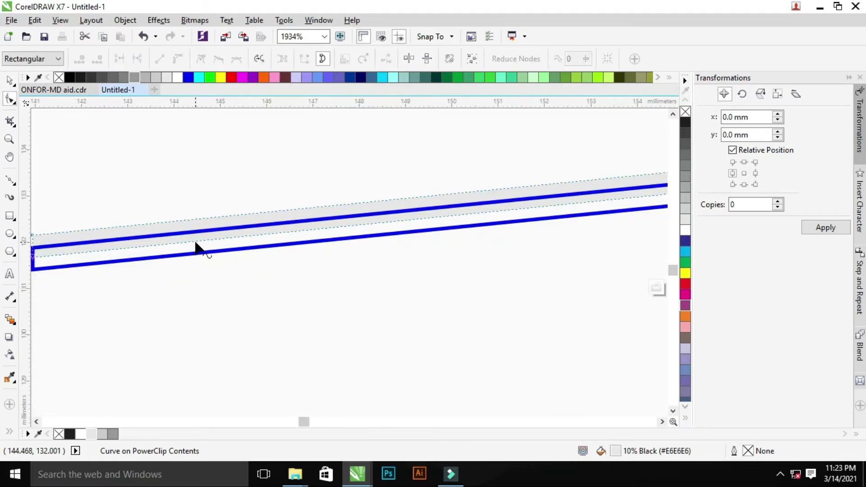
pyautogui.doubleClick(247, 232)
pyautogui.moveTo(247, 232); pyautogui.dragTo(247, 245)
pyautogui.press('space')
pyautogui.scroll(-5, 430, 255)
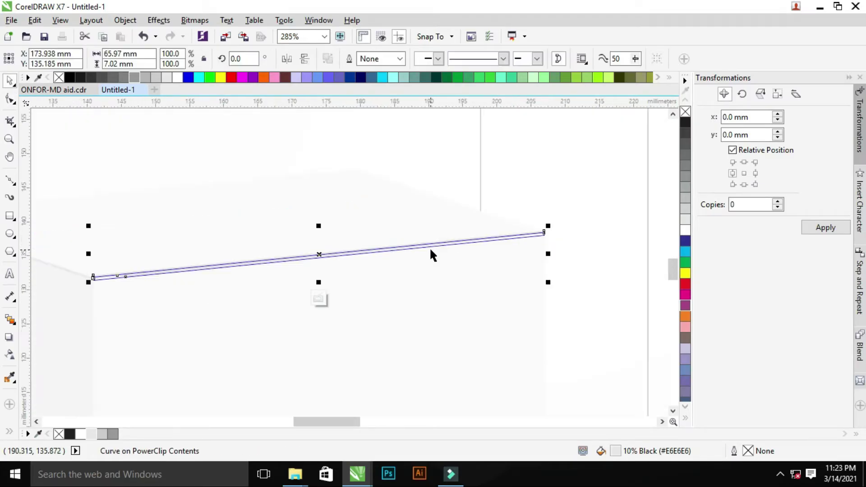
pyautogui.scroll(6, 430, 254)
# Taper the band's right end with added nodes, then start a thin vertical strip at the front corner.
pyautogui.press('space')
pyautogui.doubleClick(301, 213)
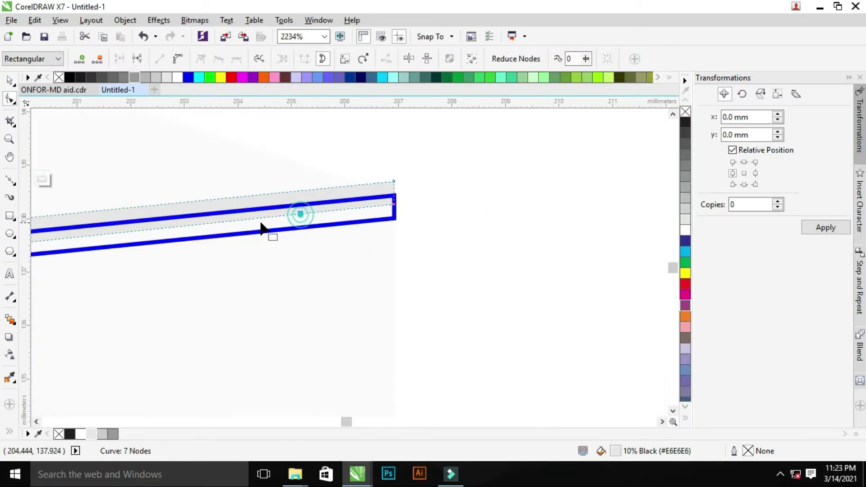
pyautogui.doubleClick(276, 221)
pyautogui.moveTo(276, 221); pyautogui.dragTo(276, 243)
pyautogui.press('space')
pyautogui.scroll(-6, 334, 306)
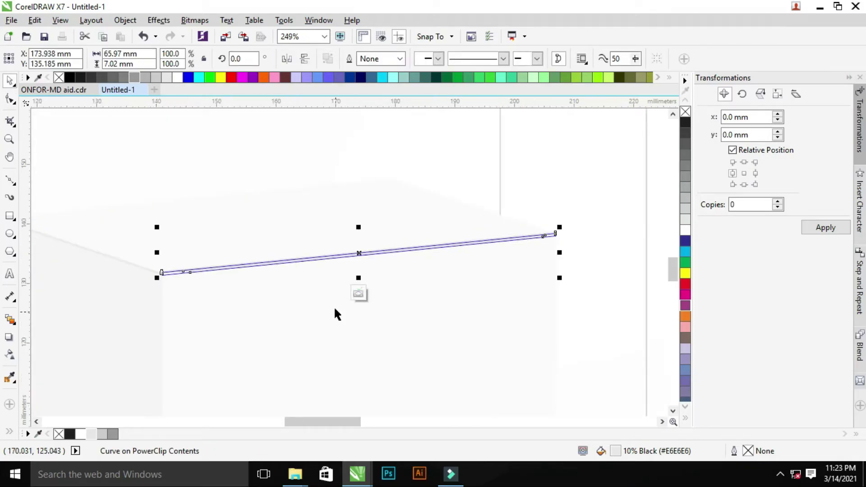
pyautogui.scroll(5, 307, 210)
pyautogui.scroll(-5, 207, 292)
pyautogui.press('F6')
pyautogui.moveTo(293, 190)
pyautogui.mouseDown()
pyautogui.moveTo(303, 226)
pyautogui.moveTo(298, 319)
pyautogui.mouseUp()
# Draw a thin strip spanning the box's vertical front corner, filled white with no outline.
pyautogui.moveTo(292, 356); pyautogui.dragTo(302, 367)
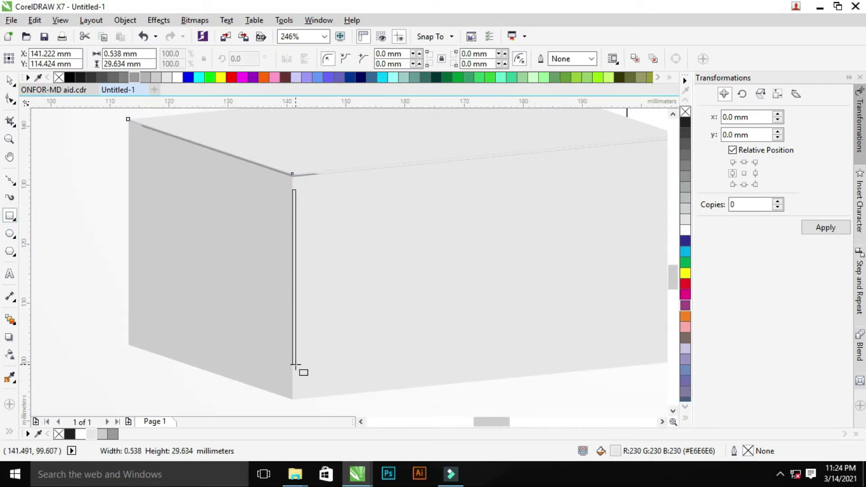
pyautogui.press('space')
pyautogui.scroll(4, 292, 188)
pyautogui.moveTo(296, 209)
pyautogui.mouseDown()
pyautogui.moveTo(300, 177)
pyautogui.moveTo(283, 277)
pyautogui.mouseUp()
pyautogui.scroll(-4, 319, 280)
pyautogui.scroll(4, 248, 350)
pyautogui.click(177, 77)
pyautogui.rightClick(685, 111)
pyautogui.press('Escape')
# Round off the white strip's corners.
pyautogui.scroll(-4, 315, 210)
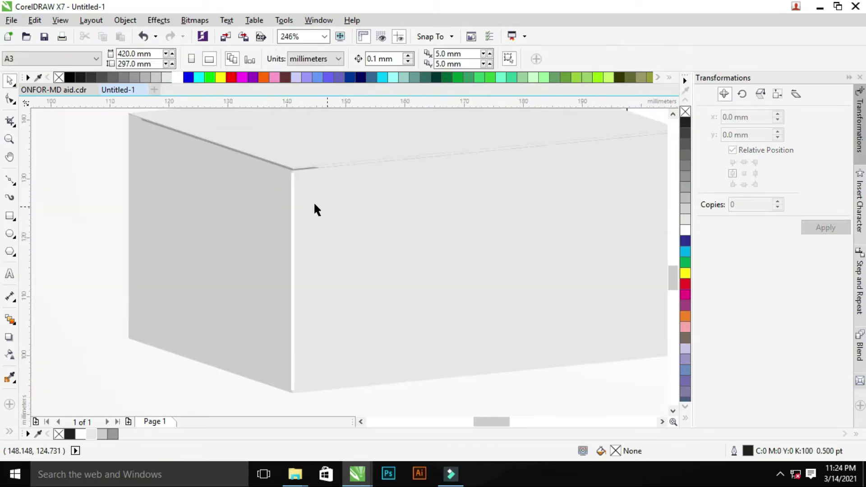
pyautogui.scroll(5, 314, 210)
pyautogui.scroll(3, 270, 172)
pyautogui.click(323, 267)
pyautogui.press('F10')
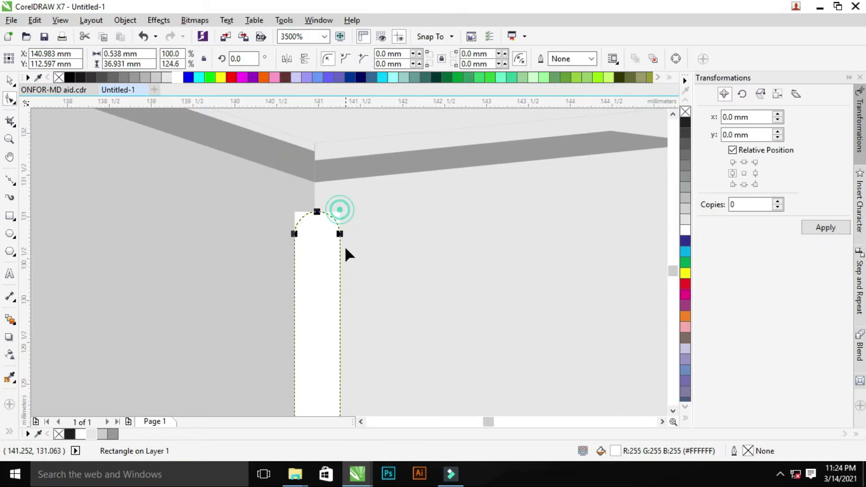
pyautogui.moveTo(347, 254); pyautogui.dragTo(313, 299)
pyautogui.press('space')
# Convert the white strip to a bitmap.
pyautogui.scroll(-3, 379, 308)
pyautogui.scroll(3, 344, 348)
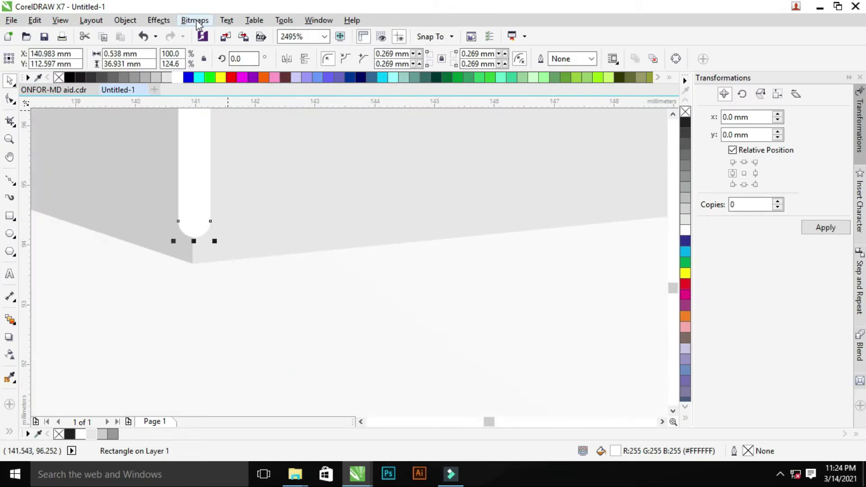
pyautogui.click(196, 20)
pyautogui.click(218, 33)
pyautogui.click(532, 285)
pyautogui.scroll(-4, 268, 226)
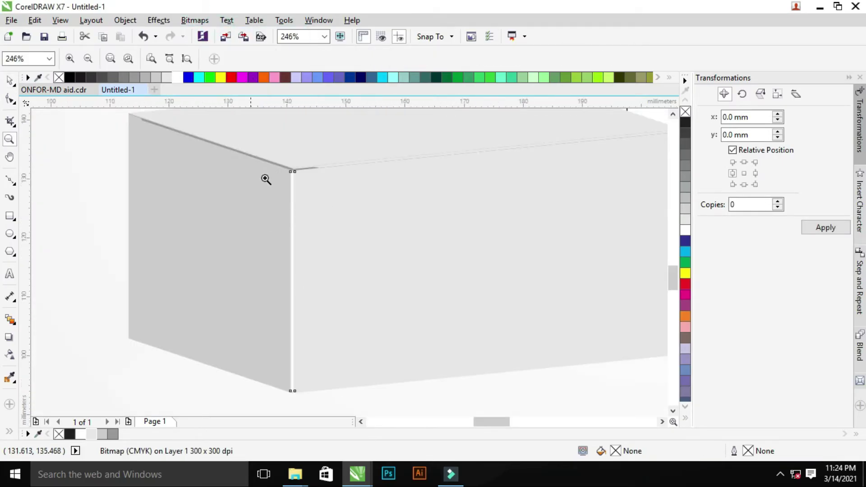
pyautogui.scroll(2, 267, 178)
# Apply a few-pixel Gaussian Blur to the white strip.
pyautogui.click(195, 20)
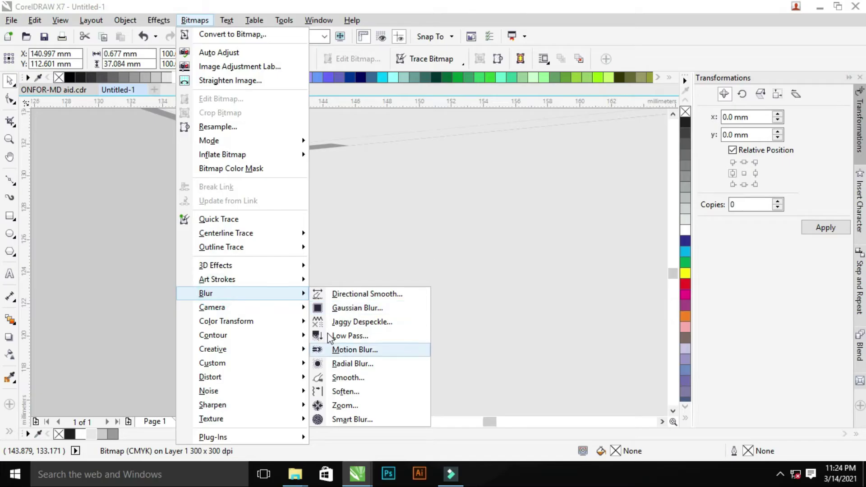
pyautogui.moveTo(206, 293)
pyautogui.click(357, 309)
pyautogui.moveTo(295, 191); pyautogui.dragTo(357, 191)
pyautogui.moveTo(429, 221); pyautogui.dragTo(410, 222)
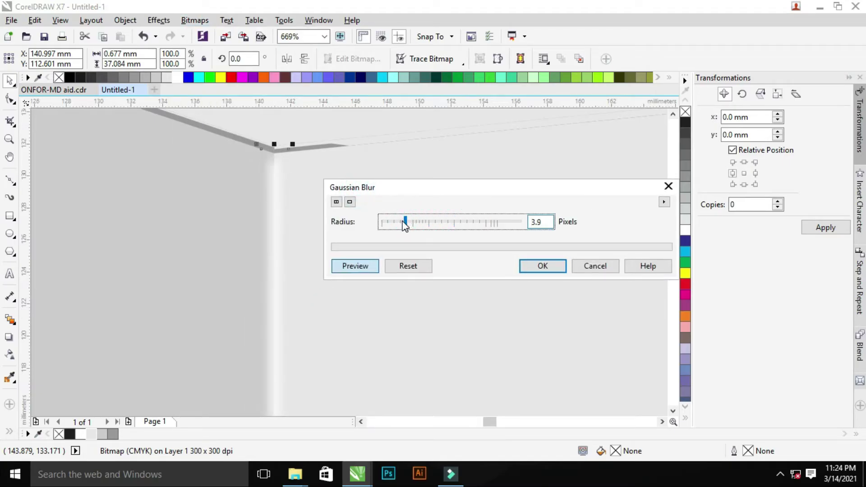
pyautogui.click(542, 266)
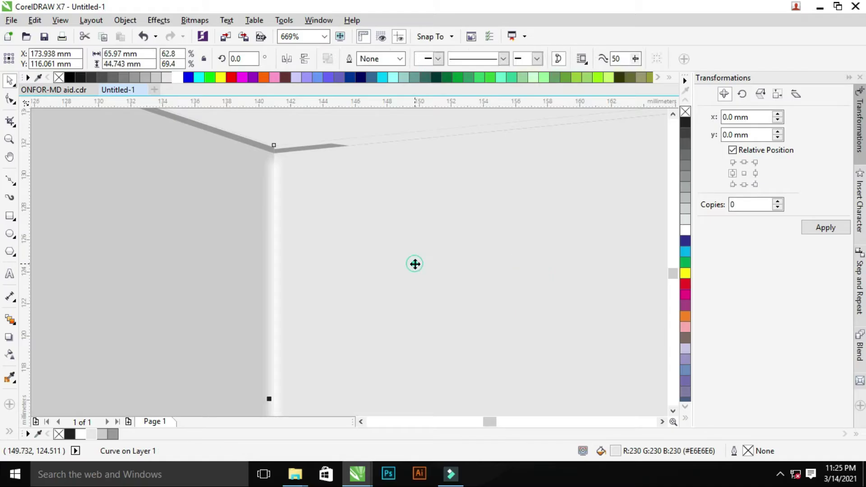
pyautogui.scroll(-2, 397, 280)
pyautogui.scroll(-1, 312, 257)
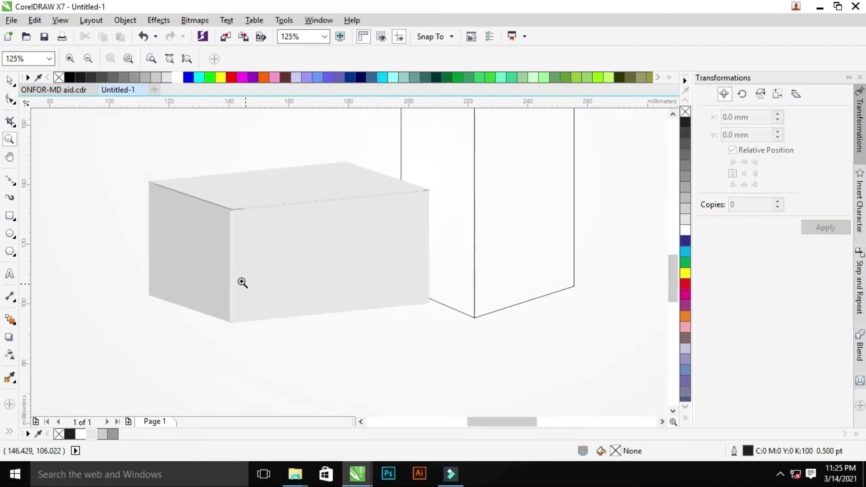
# PowerClip an offset copy of the left face inside the left face.
pyautogui.scroll(2, 271, 293)
pyautogui.press('space')
pyautogui.click(304, 299)
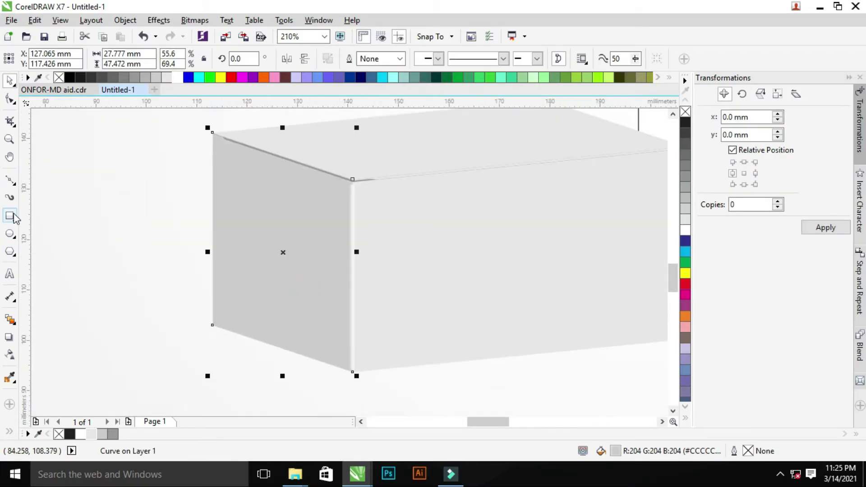
pyautogui.moveTo(308, 248)
pyautogui.mouseDown()
pyautogui.moveTo(321, 258)
pyautogui.moveTo(306, 257)
pyautogui.mouseUp()
pyautogui.rightClick(296, 257)
pyautogui.click(325, 139)
pyautogui.click(214, 185)
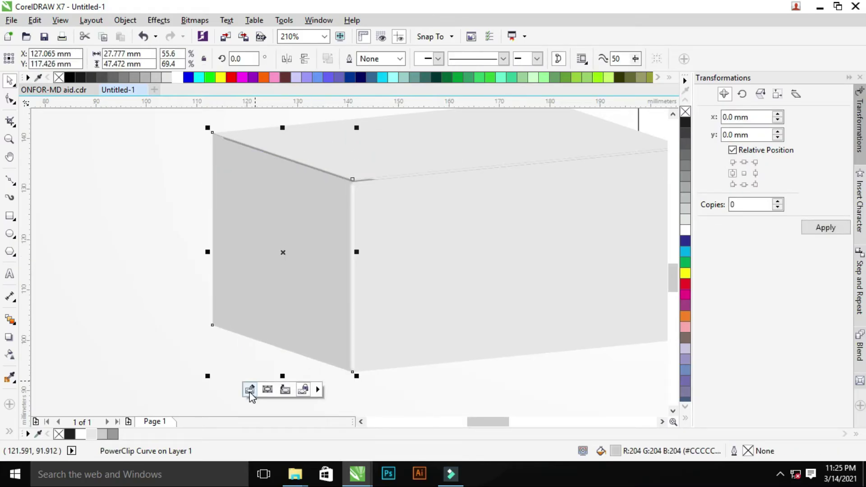
# Fill the clipped left-face copy white with a linear transparency fade across it.
pyautogui.click(250, 390)
pyautogui.click(289, 281)
pyautogui.click(81, 434)
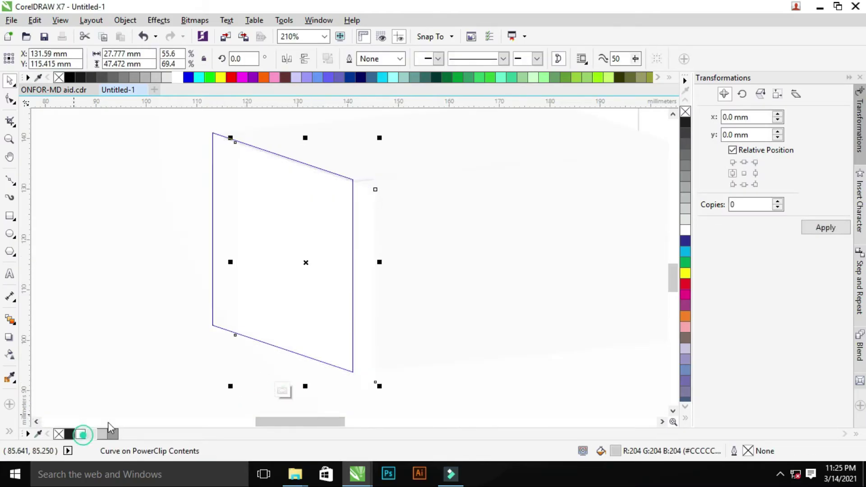
pyautogui.click(11, 356)
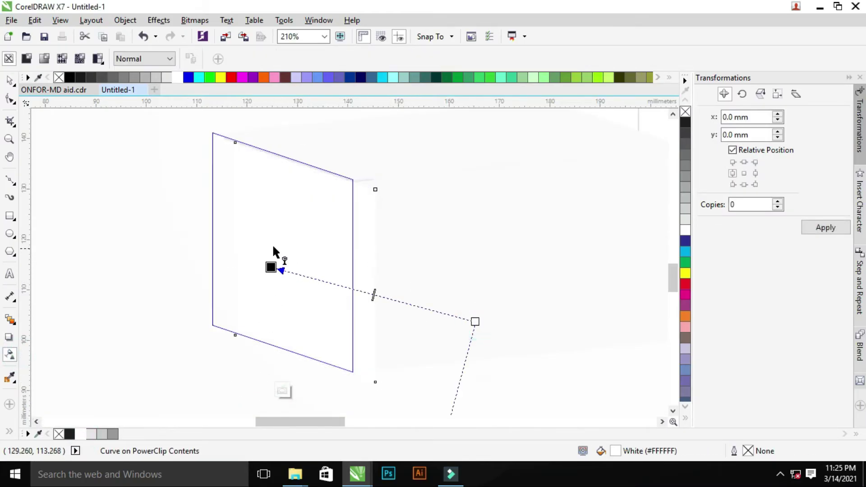
pyautogui.moveTo(273, 248); pyautogui.dragTo(246, 260)
pyautogui.moveTo(475, 322); pyautogui.dragTo(578, 335)
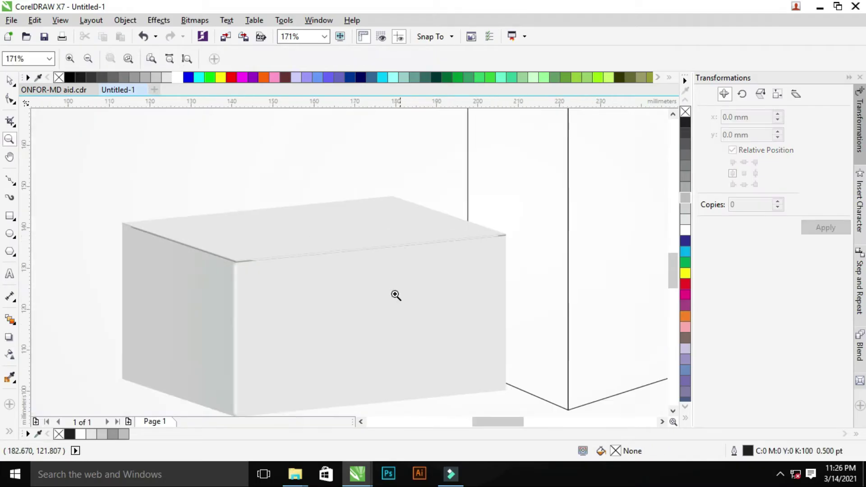
# PowerClip an offset copy of the top face inside the top face, then check the left face's contents.
pyautogui.click(348, 234)
pyautogui.moveTo(354, 228); pyautogui.dragTo(389, 221)
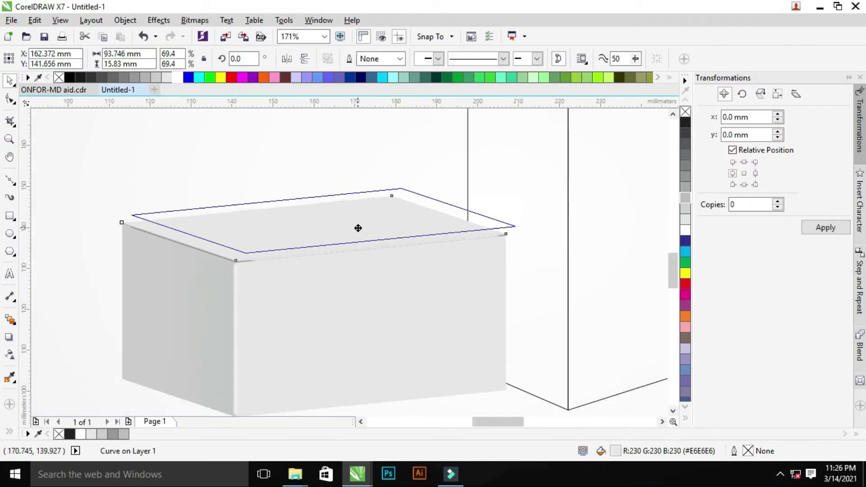
pyautogui.rightClick(388, 221)
pyautogui.click(443, 138)
pyautogui.click(288, 223)
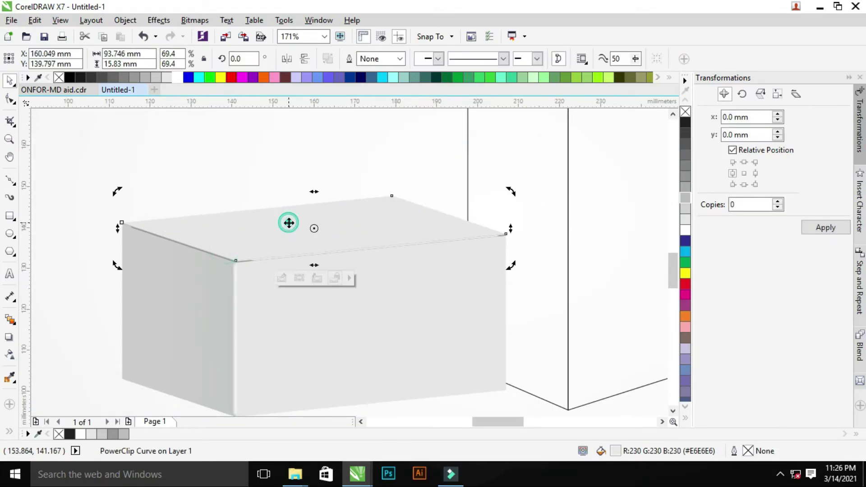
pyautogui.click(190, 307)
pyautogui.click(146, 205)
pyautogui.click(204, 331)
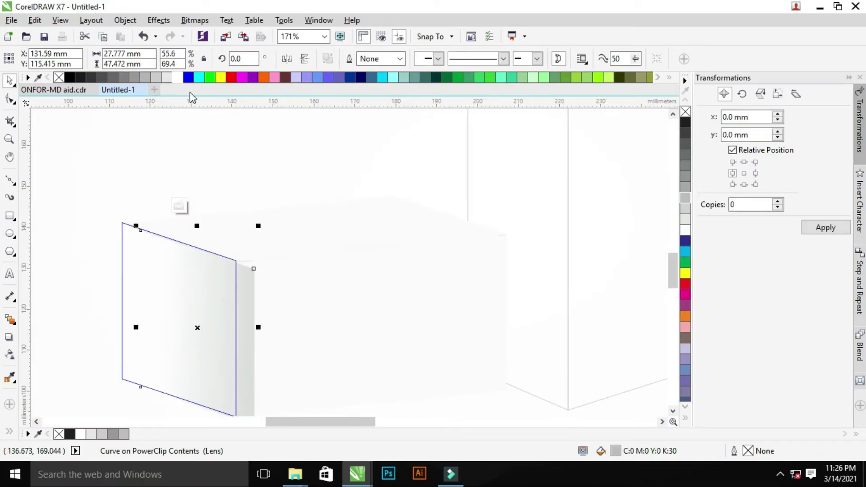
# Fill the top face's clipped copy white and give it a gradient transparency.
pyautogui.click(180, 206)
pyautogui.click(341, 219)
pyautogui.click(277, 280)
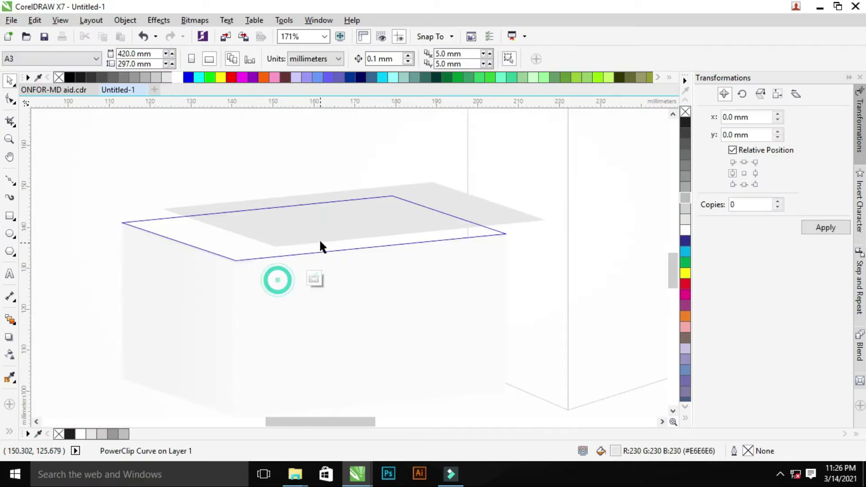
pyautogui.click(178, 78)
pyautogui.click(10, 354)
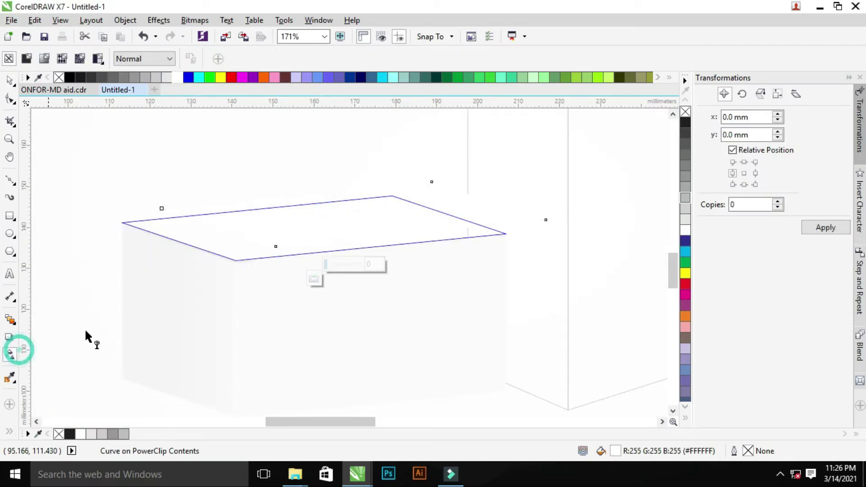
pyautogui.click(315, 279)
# Redirect the top face's transparency fade toward the back.
pyautogui.click(281, 279)
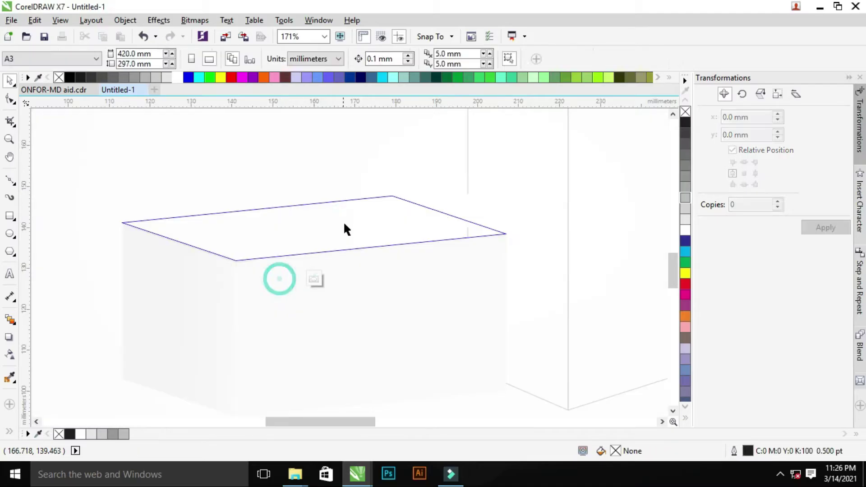
pyautogui.click(10, 354)
pyautogui.moveTo(485, 230); pyautogui.dragTo(536, 194)
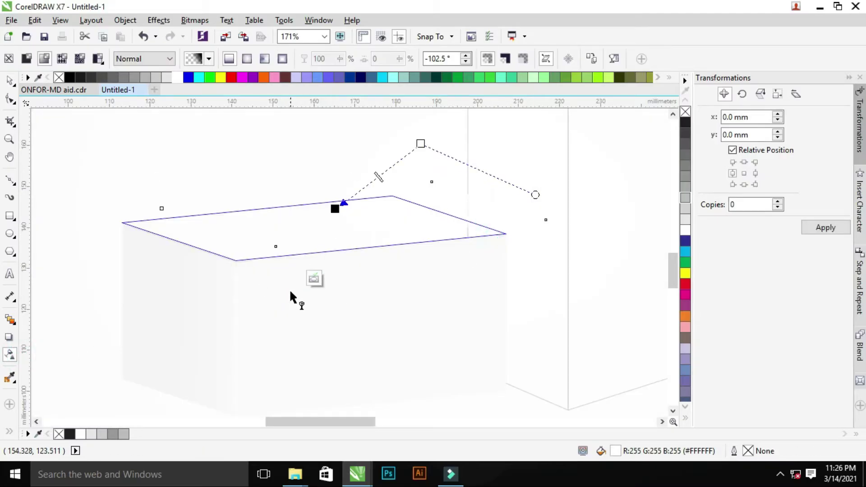
pyautogui.click(315, 278)
pyautogui.click(281, 278)
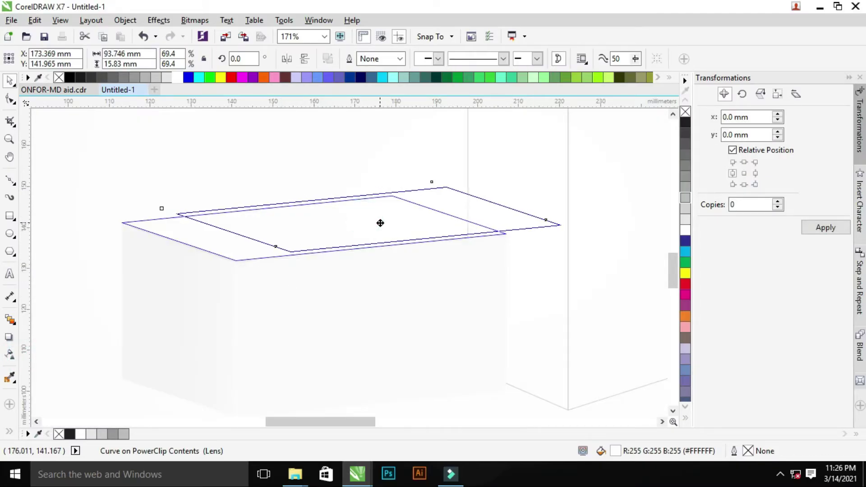
pyautogui.click(311, 279)
# Delete the extra copy inside the top face's PowerClip and zoom out to the whole box.
pyautogui.scroll(2, 383, 207)
pyautogui.click(221, 187)
pyautogui.click(247, 245)
pyautogui.click(144, 319)
pyautogui.click(350, 240)
pyautogui.press('Delete')
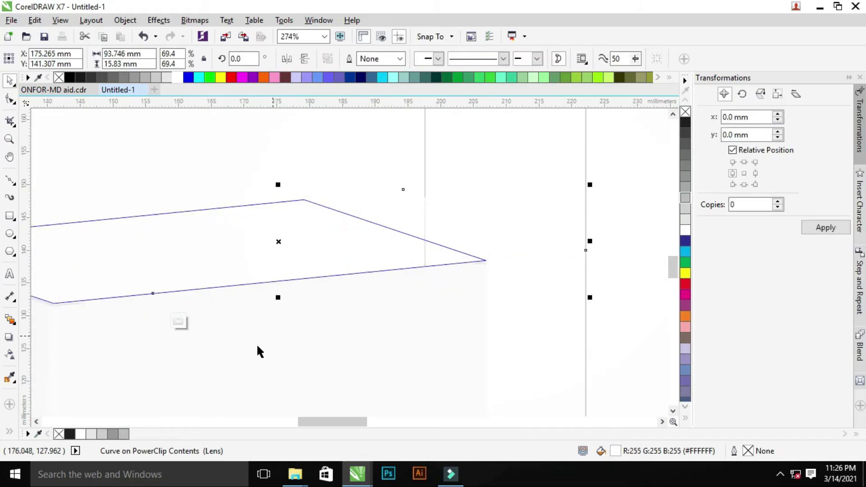
pyautogui.click(181, 321)
pyautogui.scroll(-2, 349, 296)
pyautogui.press('z')
pyautogui.scroll(-1, 276, 261)
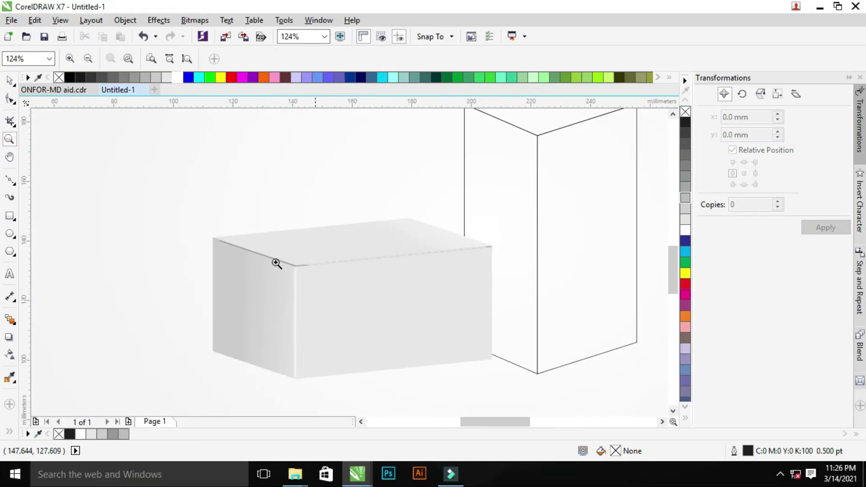
# Trace a closed polyline shadow outline around the box's base.
pyautogui.scroll(1, 548, 328)
pyautogui.click(9, 180)
pyautogui.click(166, 271)
pyautogui.click(145, 288)
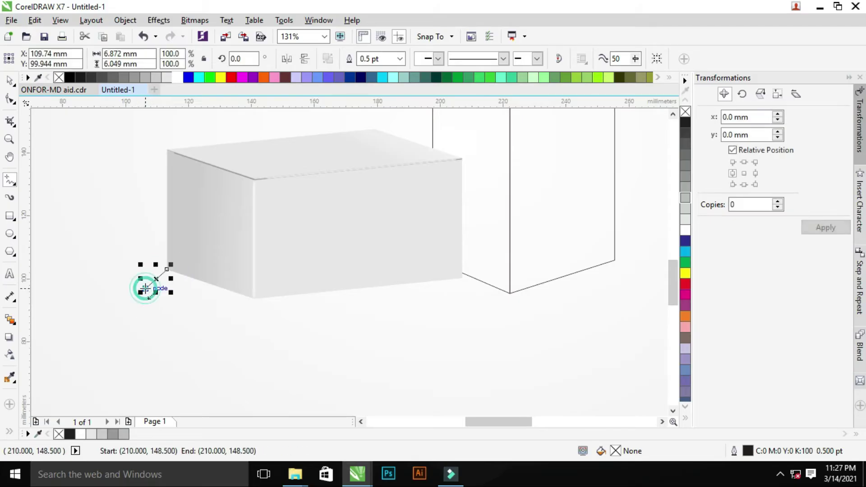
pyautogui.click(146, 288)
pyautogui.click(247, 332)
pyautogui.click(455, 307)
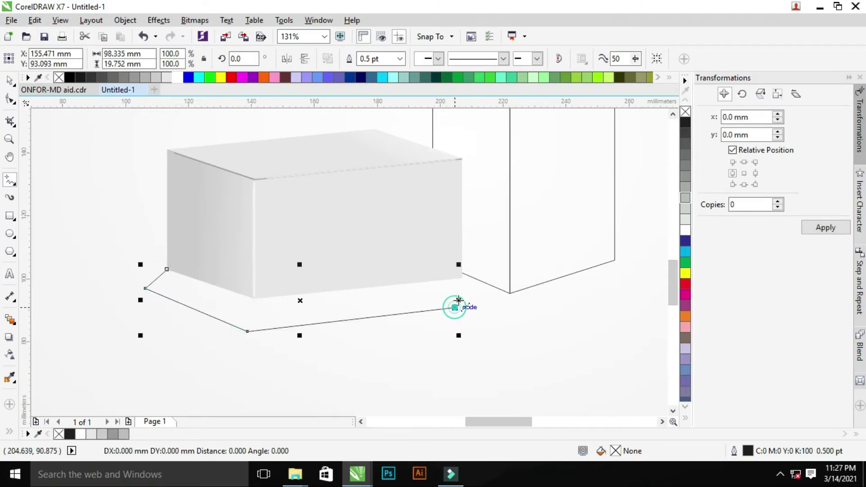
pyautogui.click(460, 278)
pyautogui.click(280, 270)
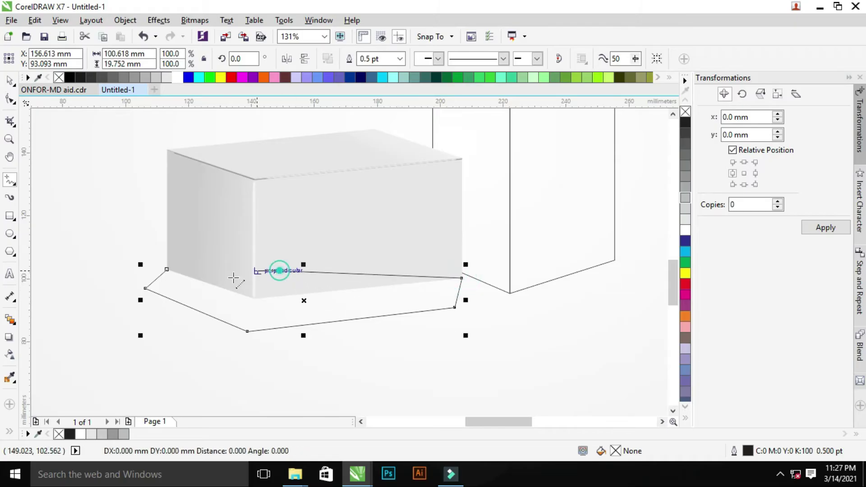
pyautogui.click(167, 269)
# Fill the shadow shape light grey, remove its outline and send it behind the box.
pyautogui.press('space')
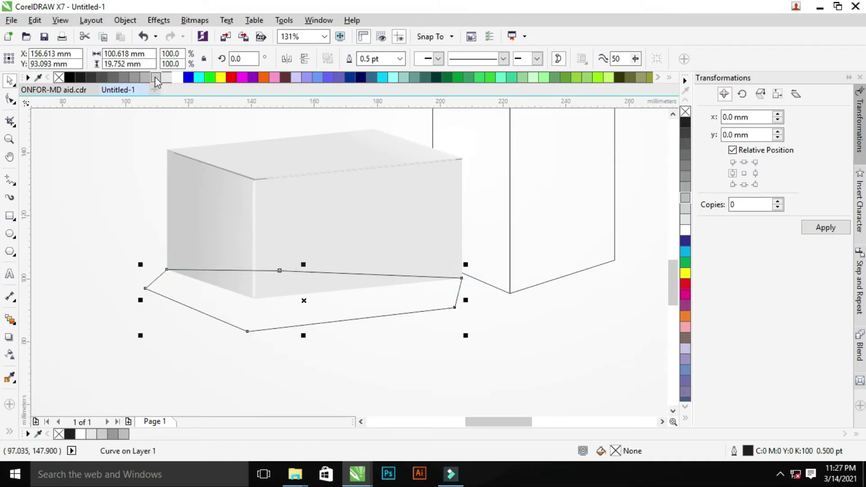
pyautogui.click(155, 78)
pyautogui.rightClick(685, 111)
pyautogui.hotkey('shift', 'pagedown')
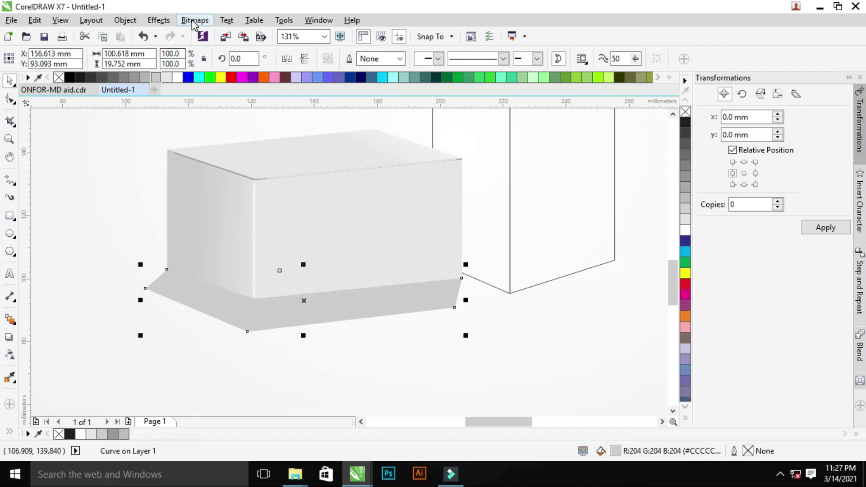
# Convert the shadow shape to an RGB bitmap, replacing an initial CMYK conversion.
pyautogui.click(227, 20)
pyautogui.click(253, 33)
pyautogui.click(194, 20)
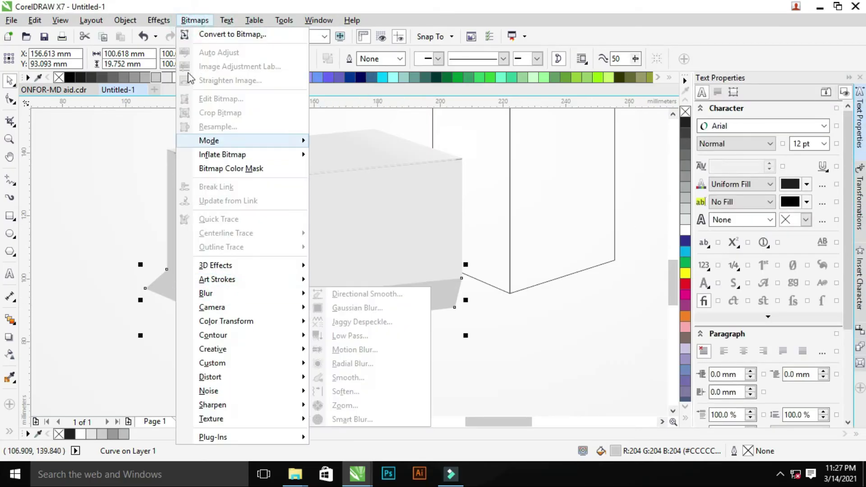
pyautogui.click(226, 34)
pyautogui.click(529, 283)
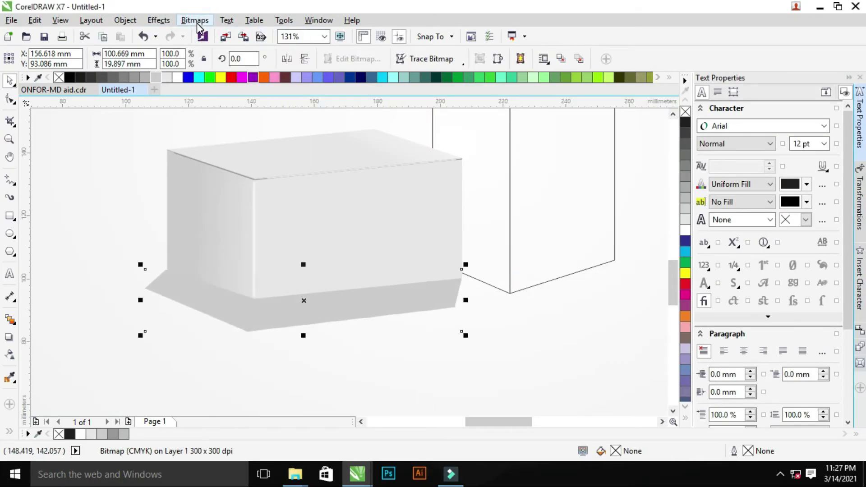
pyautogui.hotkey('ctrl', 'z')
pyautogui.click(194, 20)
pyautogui.click(225, 34)
pyautogui.click(651, 183)
pyautogui.click(564, 235)
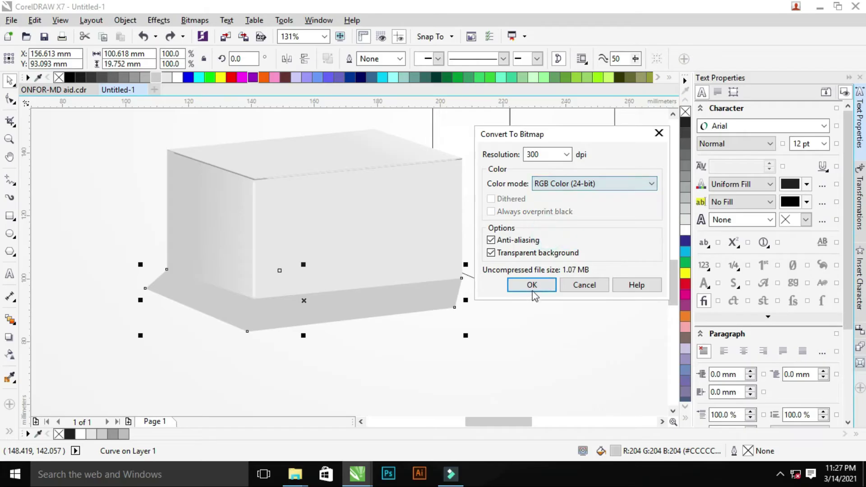
pyautogui.click(533, 289)
pyautogui.click(194, 20)
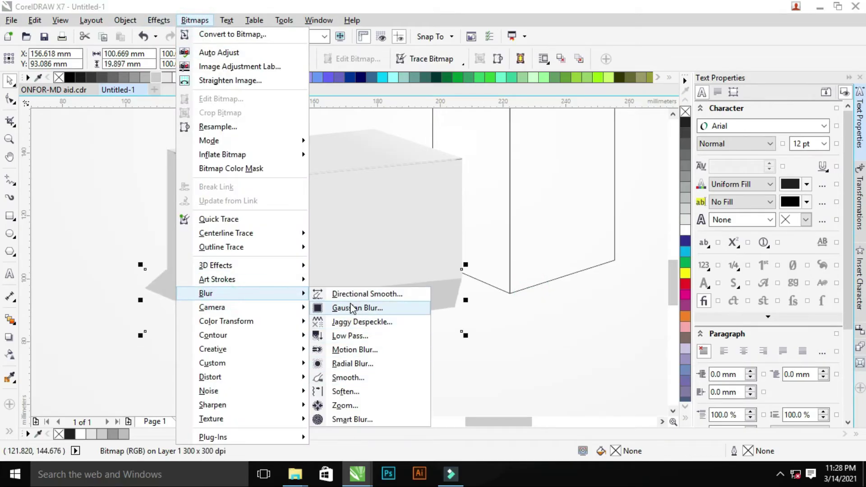
# Apply a Gaussian Blur of about 14 px to the grey shadow.
pyautogui.click(351, 308)
pyautogui.moveTo(336, 223); pyautogui.dragTo(387, 228)
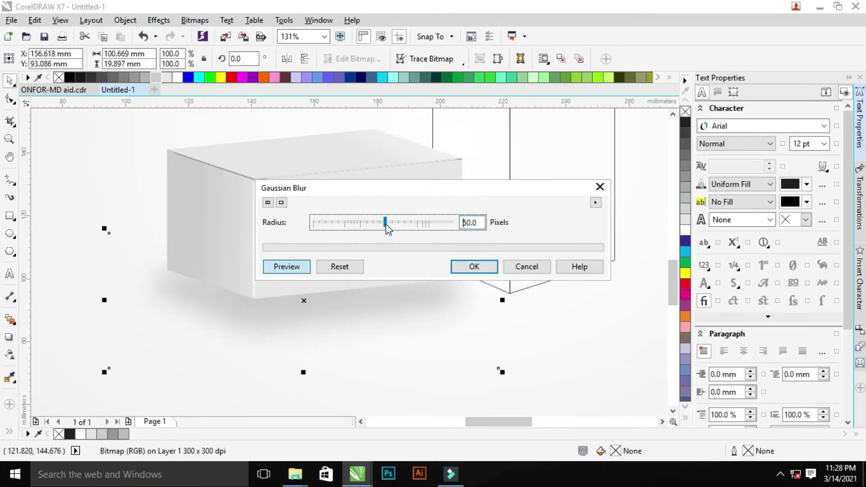
pyautogui.moveTo(387, 189); pyautogui.dragTo(470, 121)
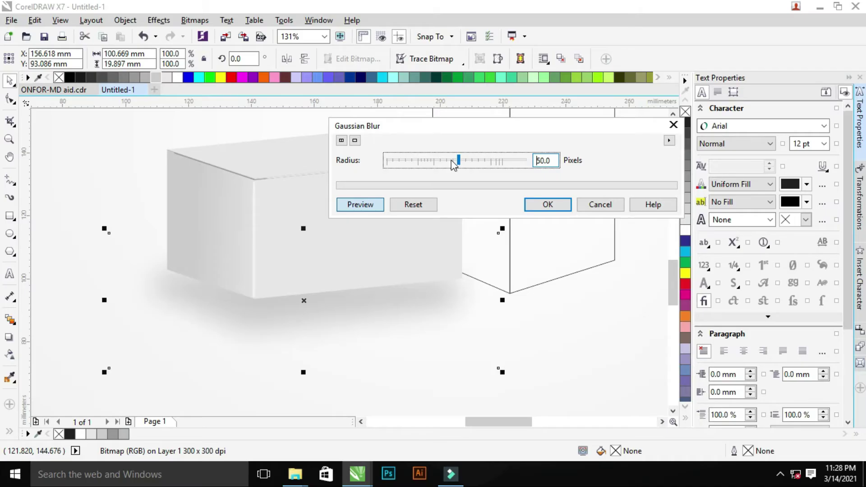
pyautogui.moveTo(449, 159); pyautogui.dragTo(437, 159)
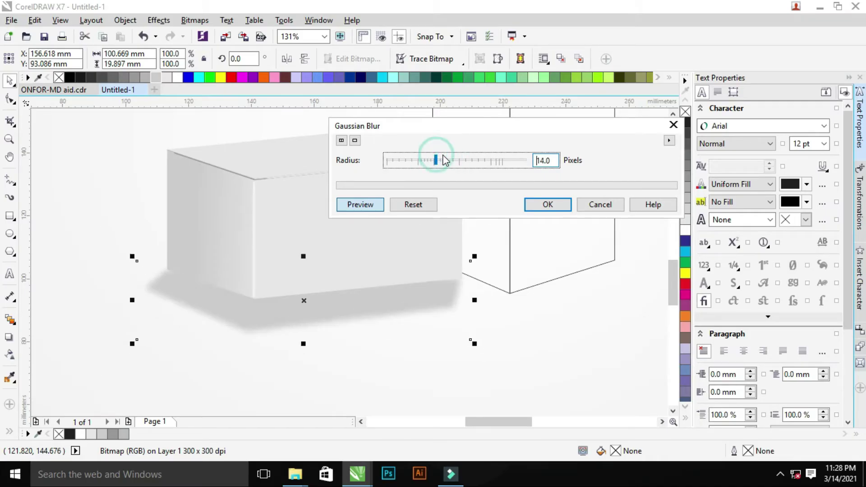
pyautogui.click(544, 204)
pyautogui.scroll(-2, 236, 300)
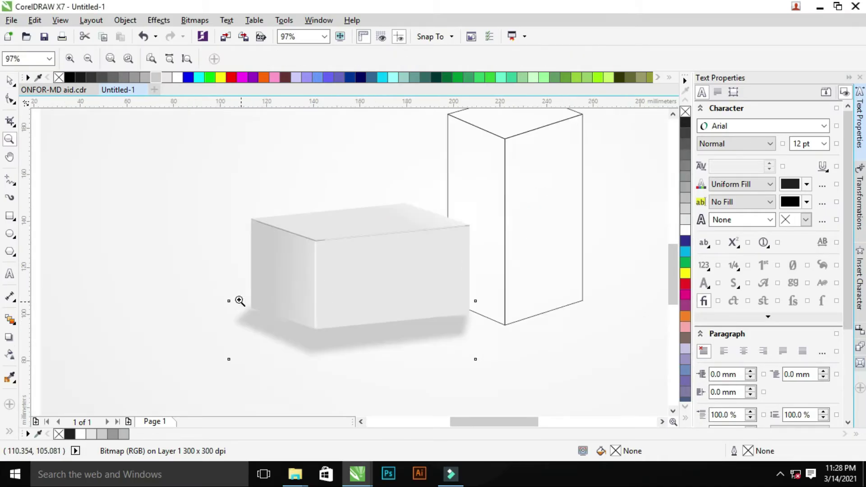
# Make the shadow partly transparent, then zoom in on the box's bottom edge.
pyautogui.click(10, 354)
pyautogui.moveTo(335, 380); pyautogui.dragTo(344, 380)
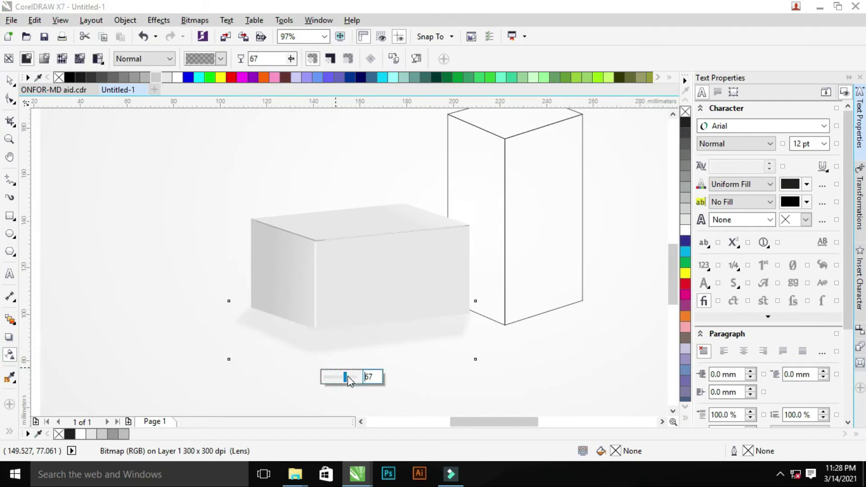
pyautogui.press('z')
pyautogui.scroll(-1, 442, 327)
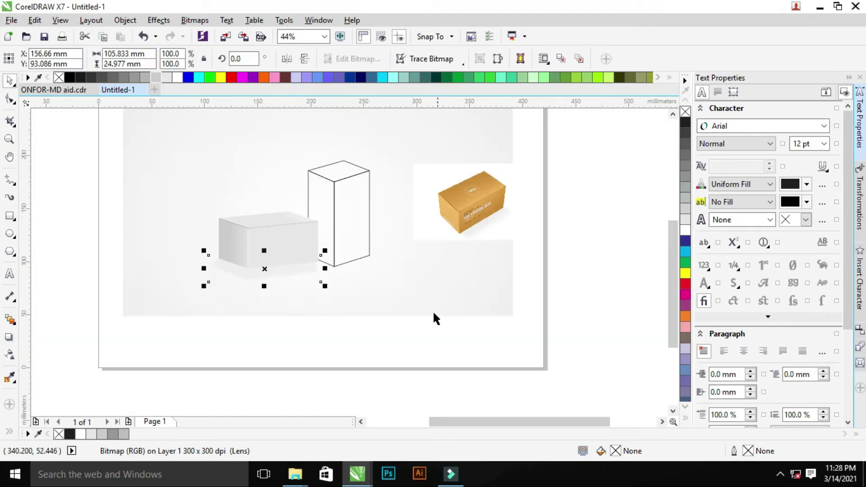
pyautogui.moveTo(172, 133); pyautogui.dragTo(440, 324)
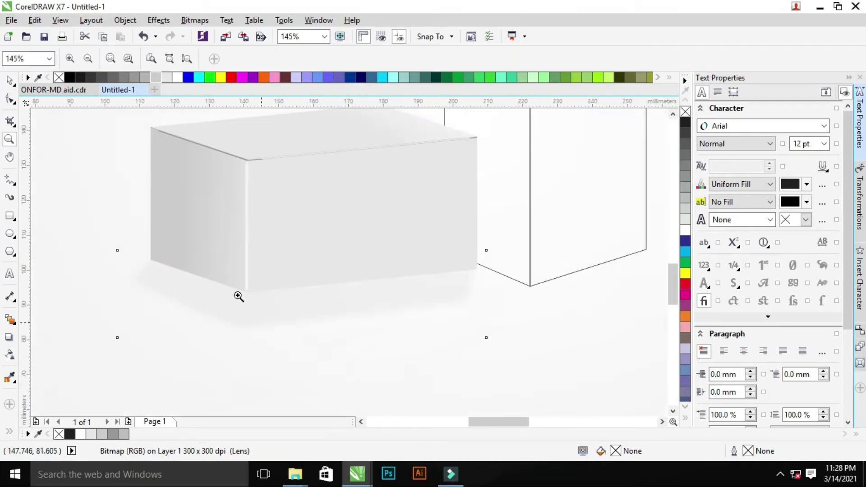
pyautogui.scroll(2, 238, 295)
pyautogui.press('space')
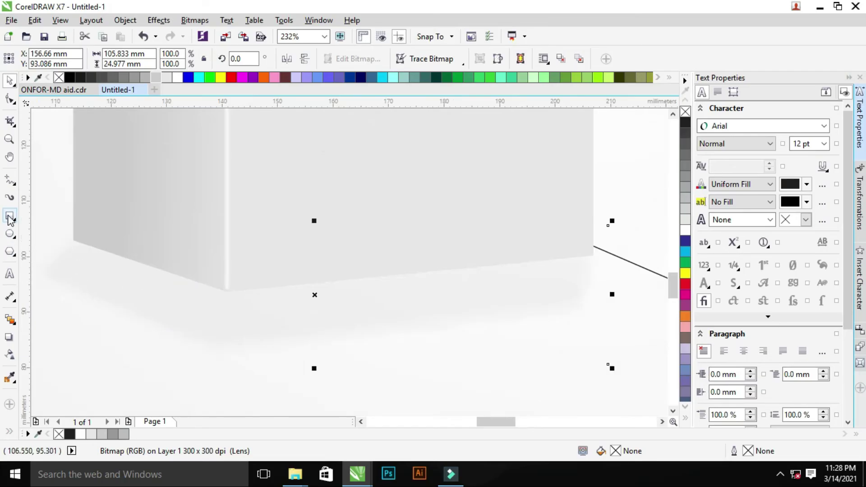
# Draw a closed polyline tracing the box's bottom edge from left to right corner.
pyautogui.click(9, 217)
pyautogui.click(13, 179)
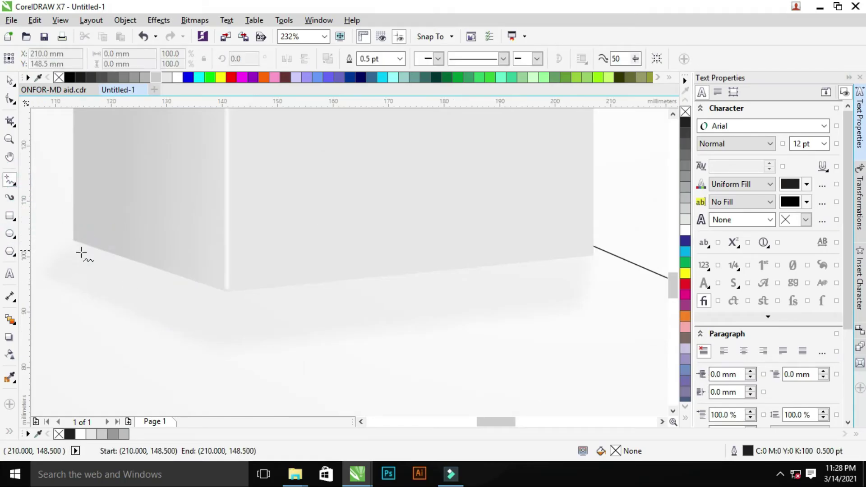
pyautogui.click(73, 240)
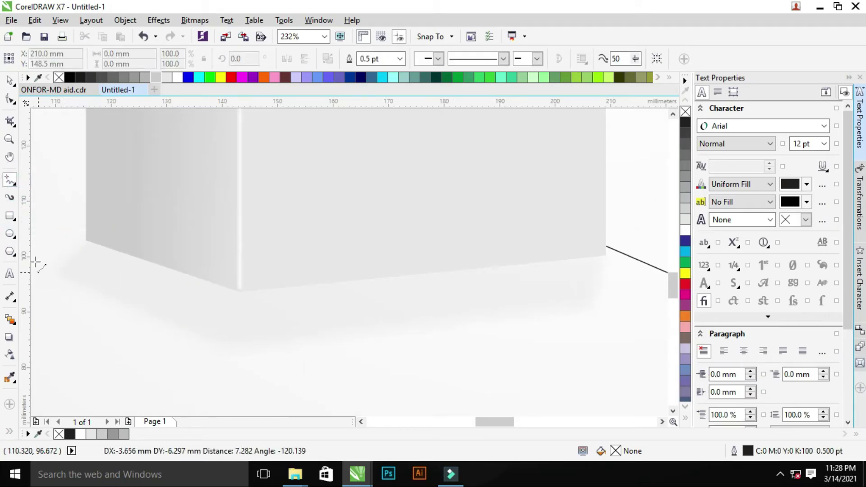
pyautogui.click(93, 245)
pyautogui.press('F10')
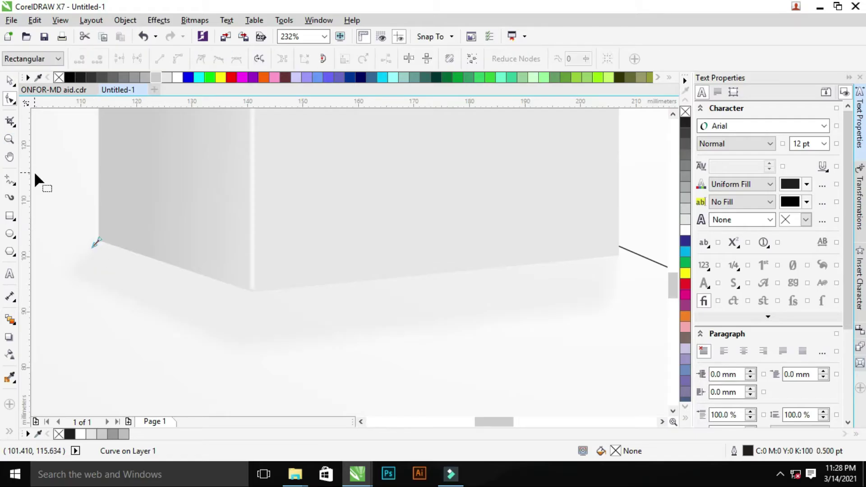
pyautogui.press('F5')
pyautogui.click(93, 246)
pyautogui.click(253, 301)
pyautogui.click(555, 255)
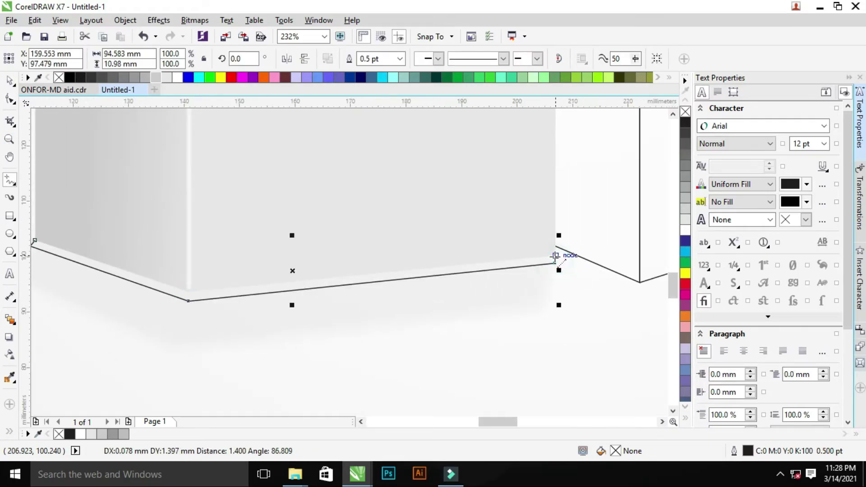
pyautogui.click(228, 239)
pyautogui.click(110, 239)
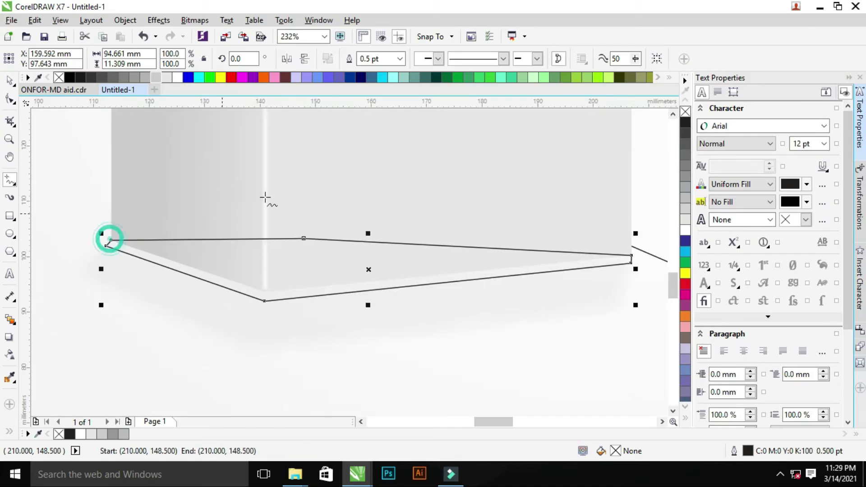
# Nudge the band's left node, then fill it dark grey with no outline.
pyautogui.press('F10')
pyautogui.press('Up')
pyautogui.press('Up')
pyautogui.press('Up')
pyautogui.press('Right')
pyautogui.press('Right')
pyautogui.press('Right')
pyautogui.press('Right')
pyautogui.press('Right')
pyautogui.press('Right')
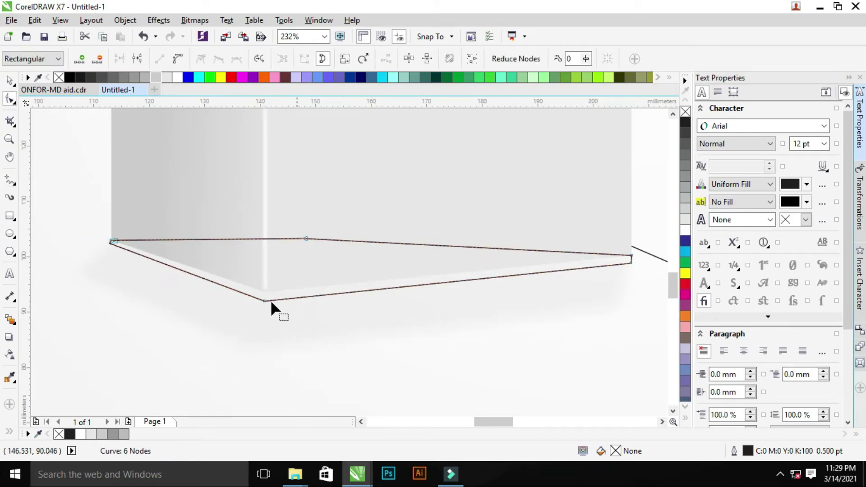
pyautogui.click(263, 298)
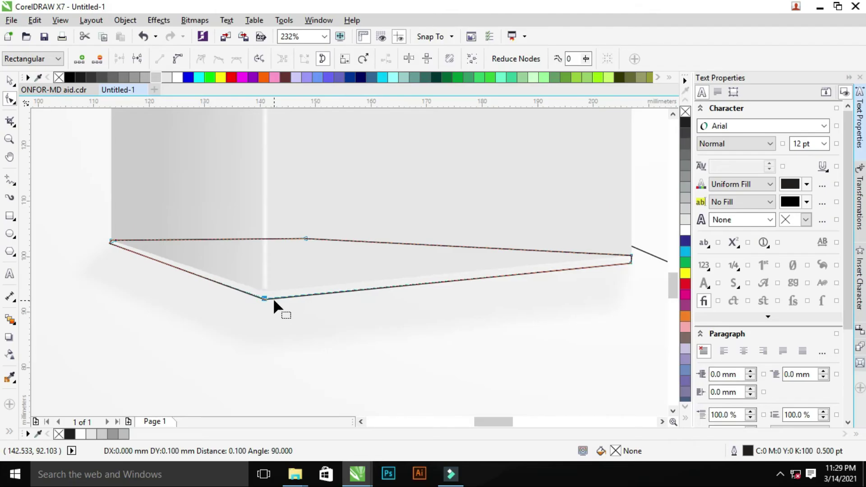
pyautogui.press('space')
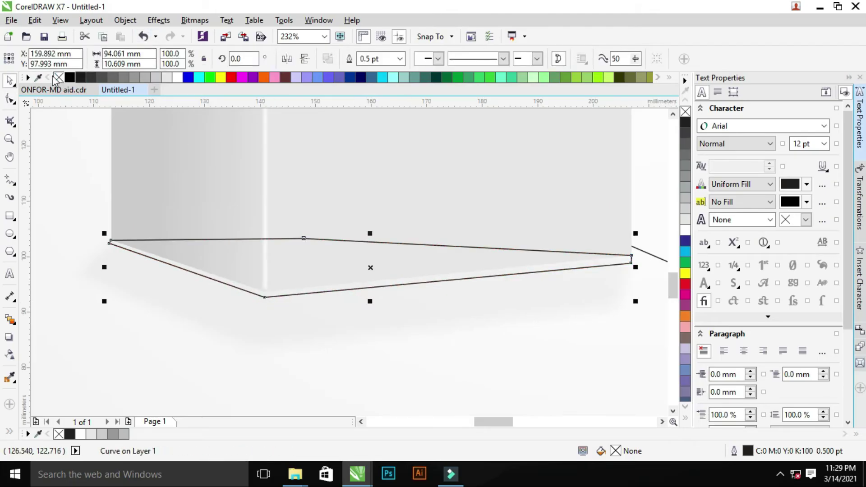
pyautogui.click(92, 78)
pyautogui.rightClick(59, 78)
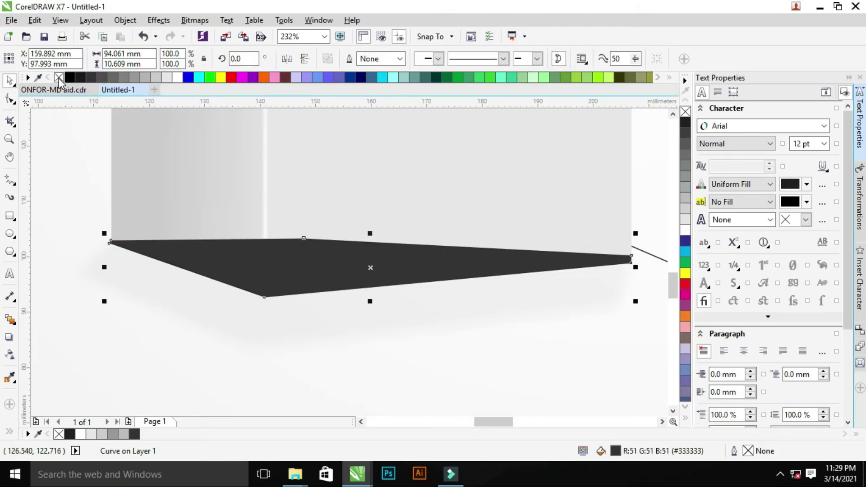
# Convert the dark band to a bitmap and apply a Gaussian Blur of about 8 px.
pyautogui.click(195, 20)
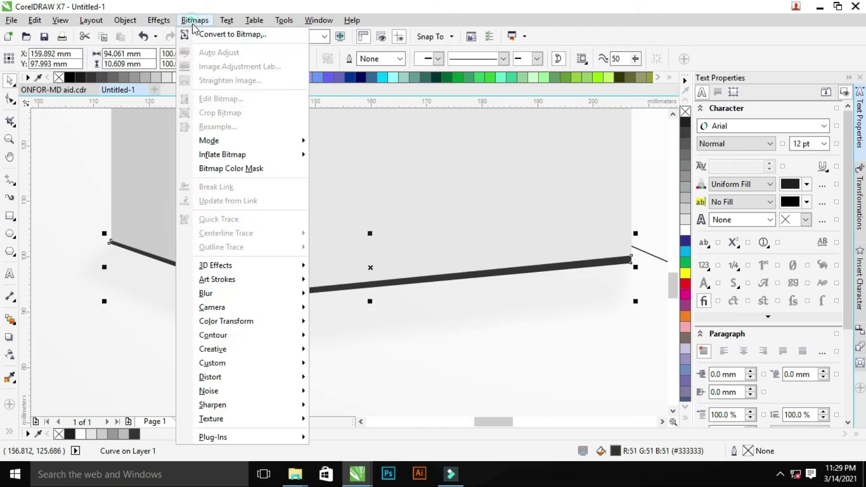
pyautogui.click(208, 33)
pyautogui.click(531, 286)
pyautogui.click(194, 20)
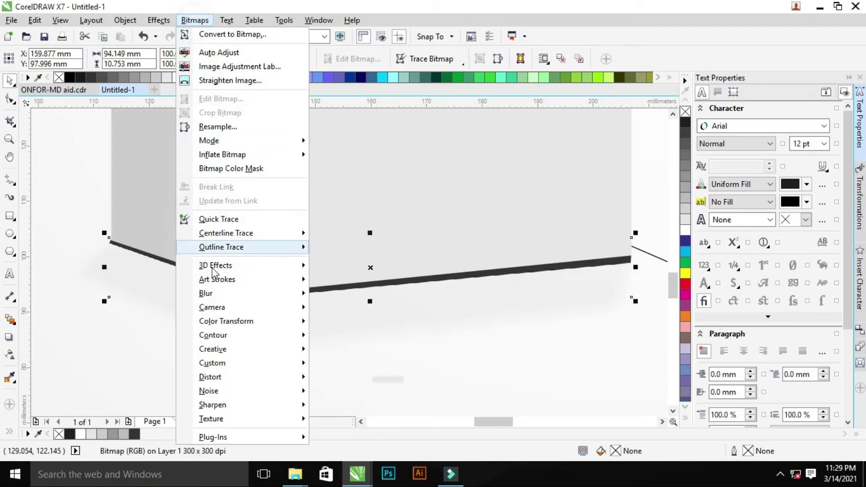
pyautogui.click(360, 307)
pyautogui.moveTo(488, 168); pyautogui.dragTo(484, 170)
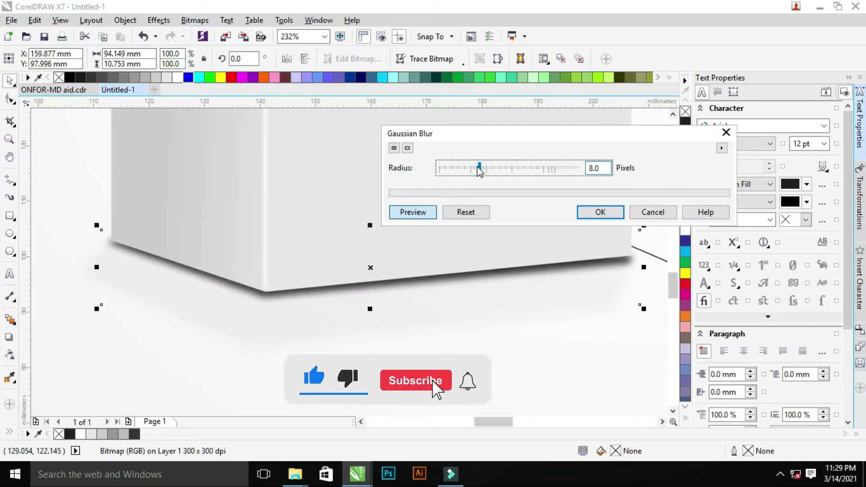
pyautogui.click(597, 213)
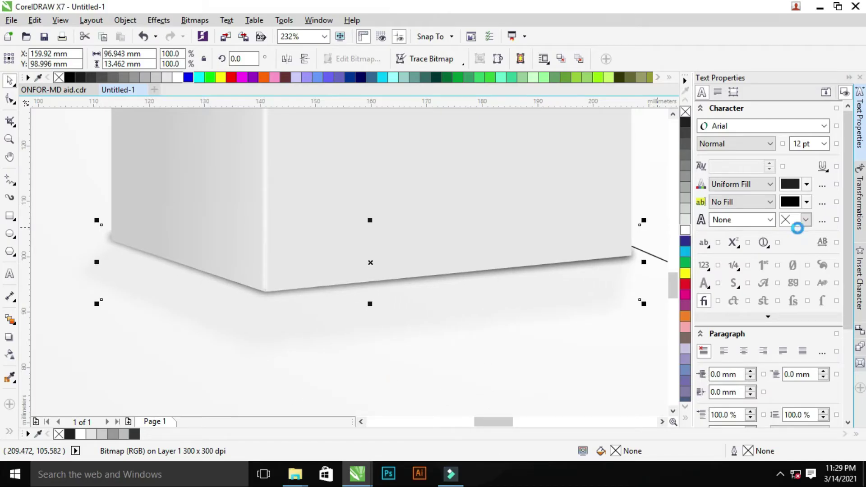
# Fill the tall box's right and left faces with grey and remove the left face's outline.
pyautogui.press('z')
pyautogui.scroll(-2, 319, 290)
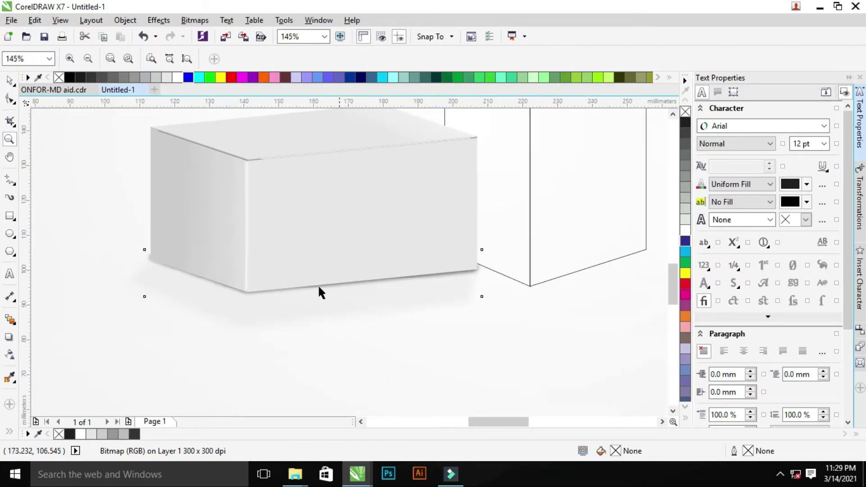
pyautogui.scroll(-3, 370, 315)
pyautogui.scroll(3, 393, 287)
pyautogui.moveTo(336, 362); pyautogui.dragTo(460, 304)
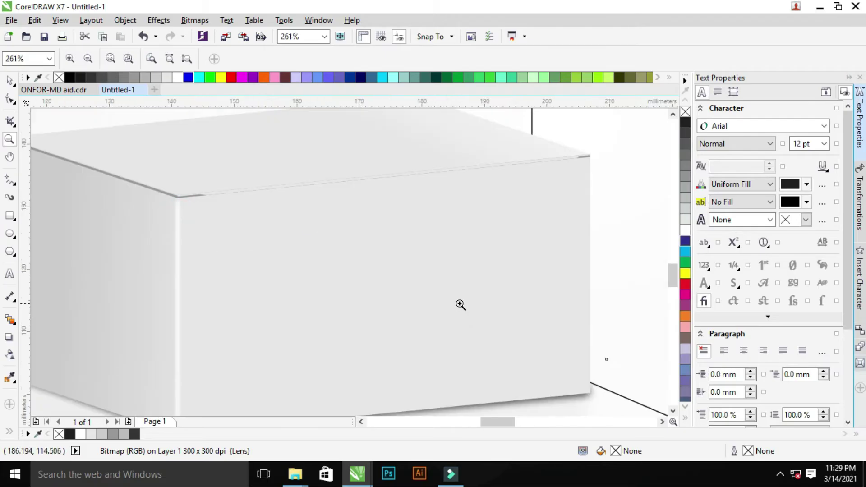
pyautogui.scroll(1, 299, 230)
pyautogui.moveTo(222, 159); pyautogui.dragTo(595, 338)
pyautogui.scroll(-2, 454, 302)
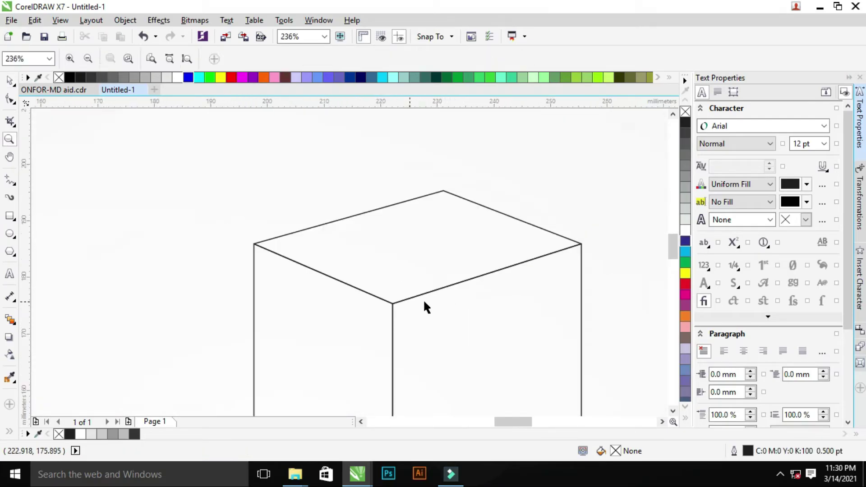
pyautogui.scroll(-4, 425, 305)
pyautogui.scroll(3, 290, 164)
pyautogui.click(349, 257)
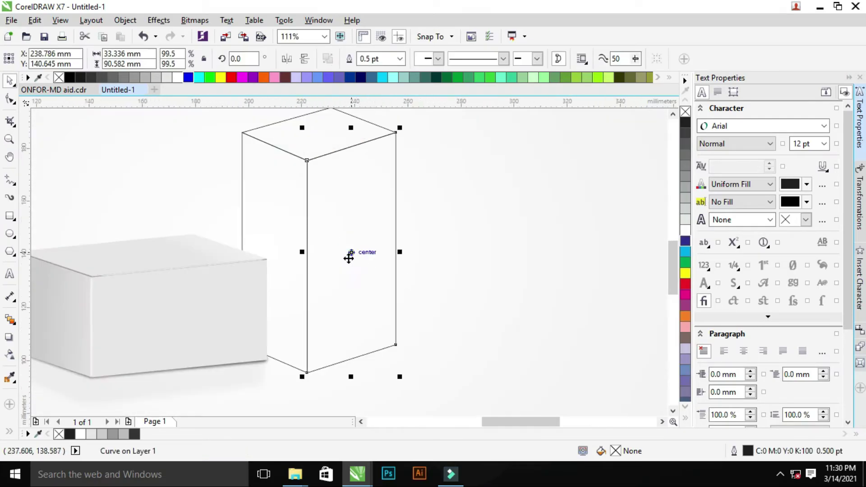
pyautogui.click(96, 434)
pyautogui.click(280, 232)
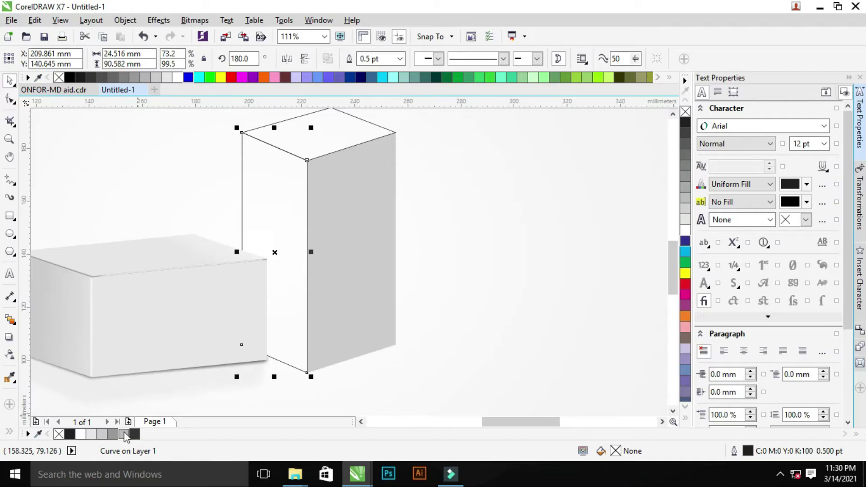
pyautogui.click(94, 435)
pyautogui.rightClick(58, 433)
# Make the right face lighter and the left face darker, and fill the top face grey without an outline.
pyautogui.scroll(-3, 386, 190)
pyautogui.scroll(2, 345, 231)
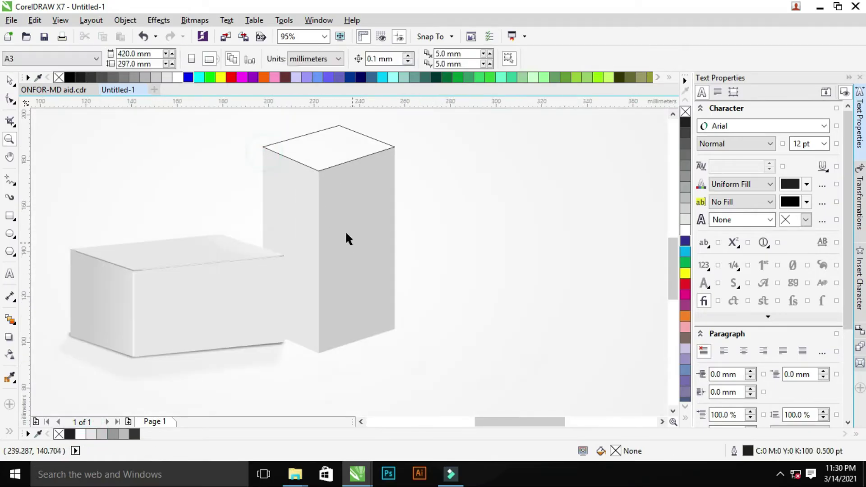
pyautogui.click(347, 238)
pyautogui.click(91, 434)
pyautogui.click(304, 215)
pyautogui.click(102, 434)
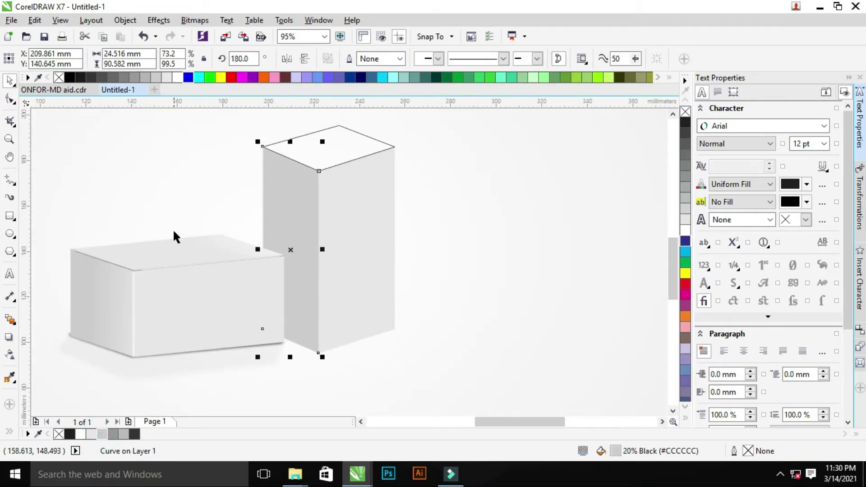
pyautogui.click(328, 148)
pyautogui.click(102, 434)
pyautogui.rightClick(58, 434)
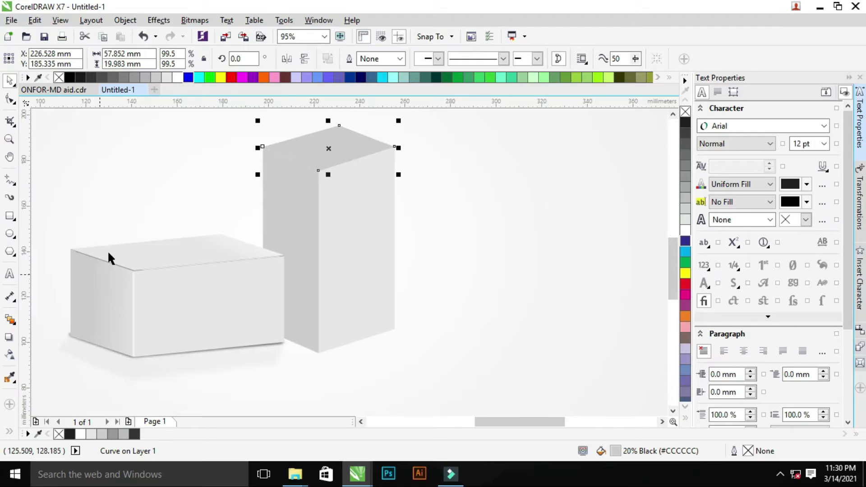
pyautogui.press('z')
pyautogui.scroll(-2, 304, 151)
pyautogui.scroll(-4, 348, 207)
pyautogui.scroll(4, 319, 193)
pyautogui.scroll(3, 414, 184)
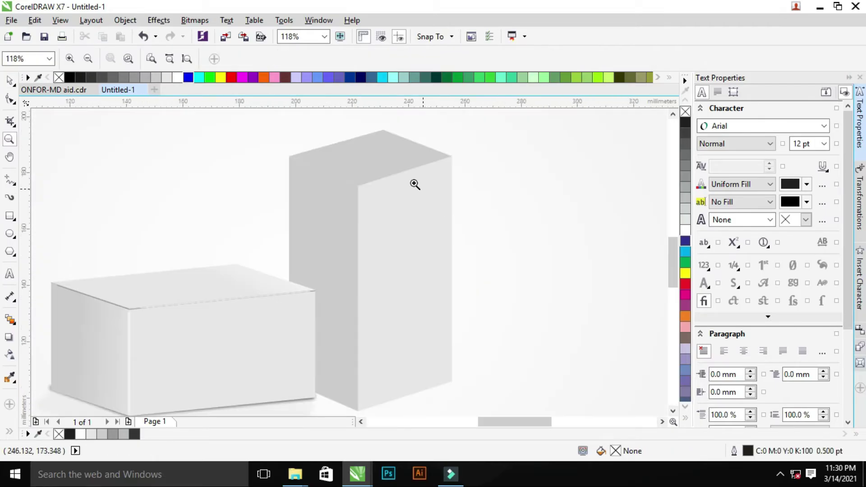
# Draw a thin vertical strip along the tall box's front corner edge.
pyautogui.moveTo(490, 207); pyautogui.dragTo(491, 207)
pyautogui.rightClick(409, 185)
pyautogui.press('F6')
pyautogui.moveTo(395, 200)
pyautogui.mouseDown()
pyautogui.moveTo(395, 411)
pyautogui.moveTo(400, 396)
pyautogui.mouseUp()
pyautogui.press('space')
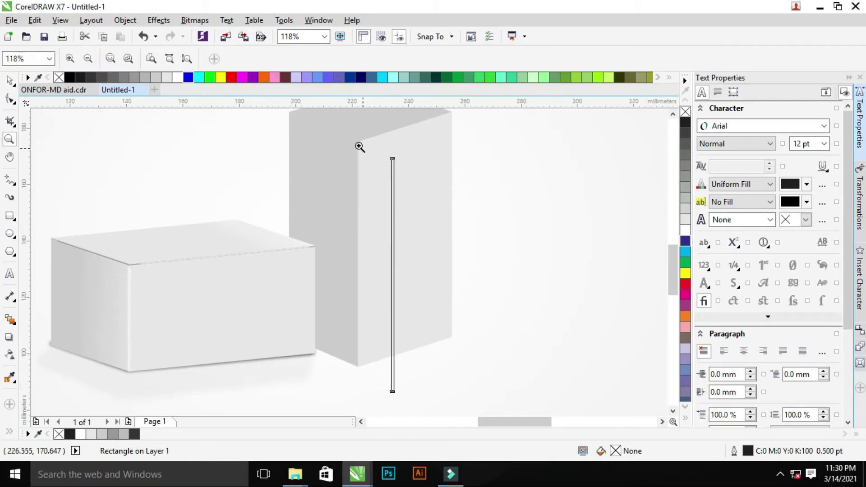
pyautogui.scroll(5, 359, 145)
pyautogui.moveTo(211, 139); pyautogui.dragTo(224, 172)
pyautogui.scroll(-3, 258, 326)
# Resize the strip so its length fits the box's front edge.
pyautogui.press('z')
pyautogui.click(326, 346)
pyautogui.press('space')
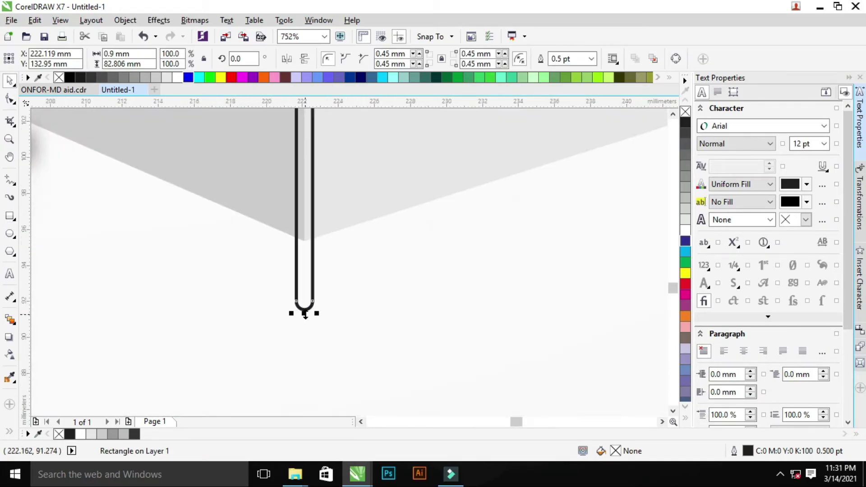
pyautogui.moveTo(309, 231); pyautogui.dragTo(304, 280)
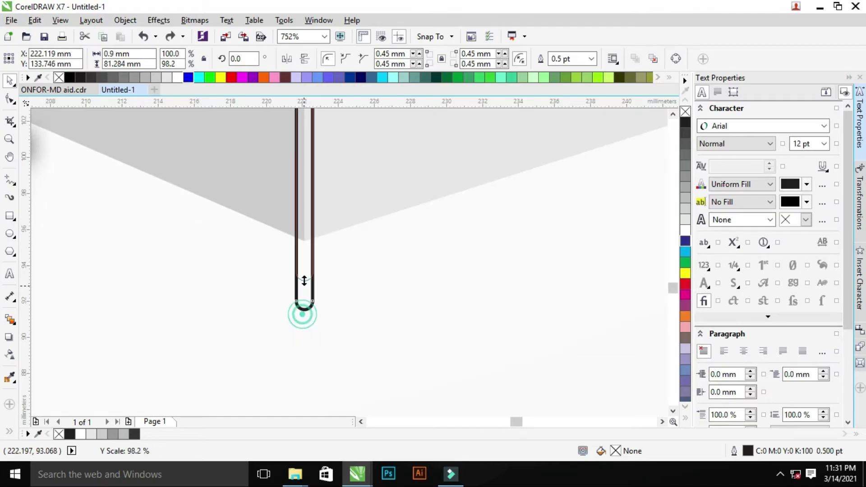
pyautogui.moveTo(305, 224); pyautogui.dragTo(305, 224)
pyautogui.press('F3')
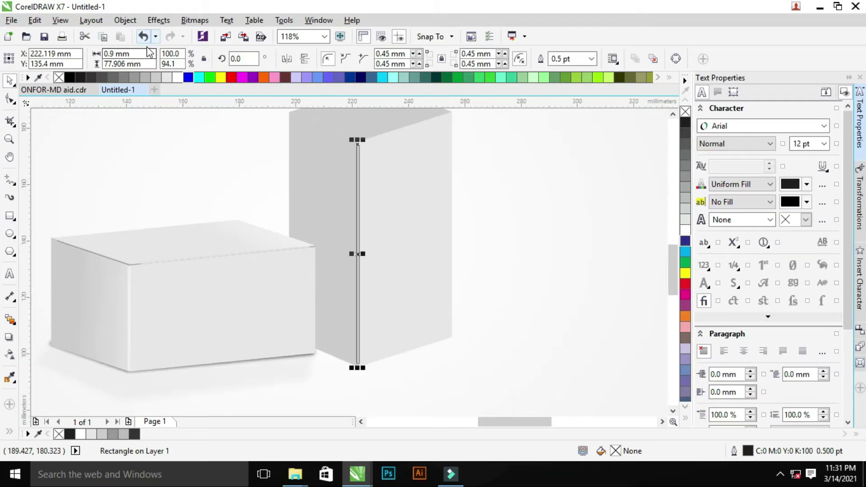
pyautogui.press('F2')
pyautogui.moveTo(326, 131); pyautogui.dragTo(411, 180)
# Convert the strip to a bitmap and apply a 5.6-pixel Gaussian Blur.
pyautogui.click(195, 20)
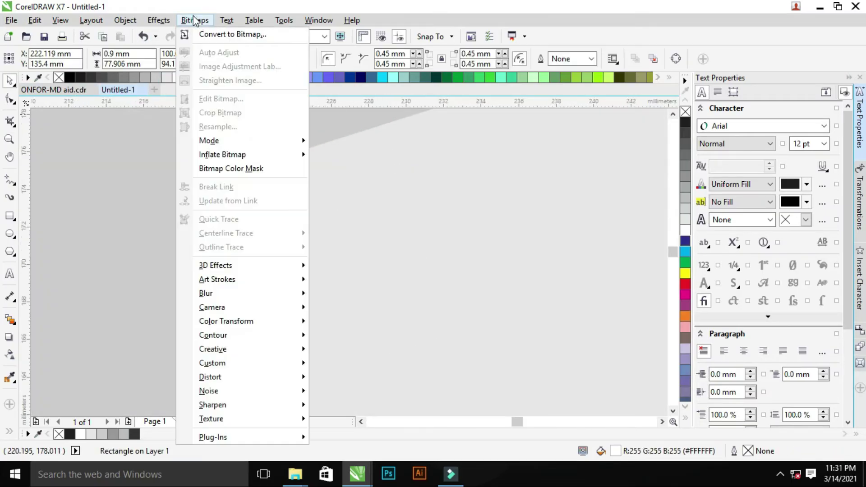
pyautogui.click(232, 34)
pyautogui.click(533, 285)
pyautogui.click(195, 20)
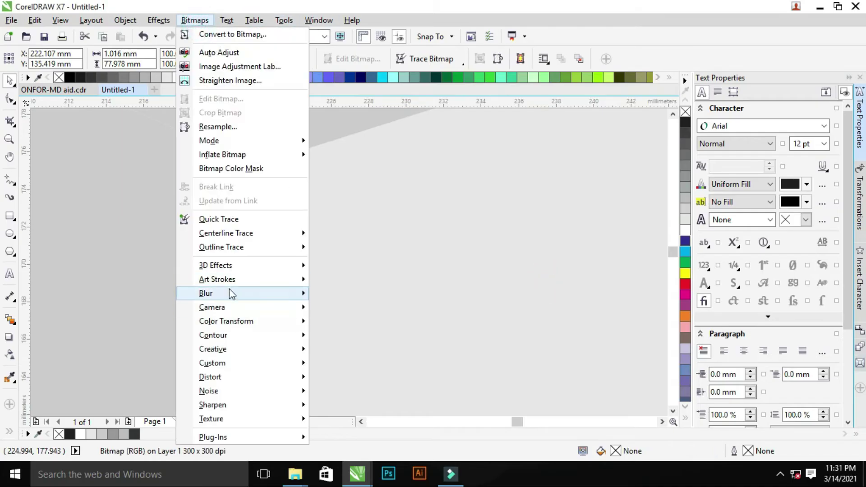
pyautogui.click(345, 310)
pyautogui.moveTo(350, 186); pyautogui.dragTo(524, 168)
pyautogui.click(496, 202)
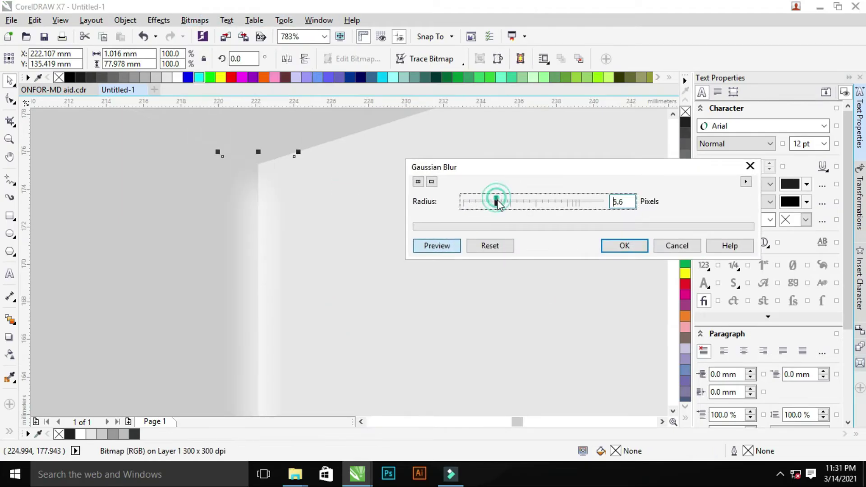
pyautogui.click(624, 245)
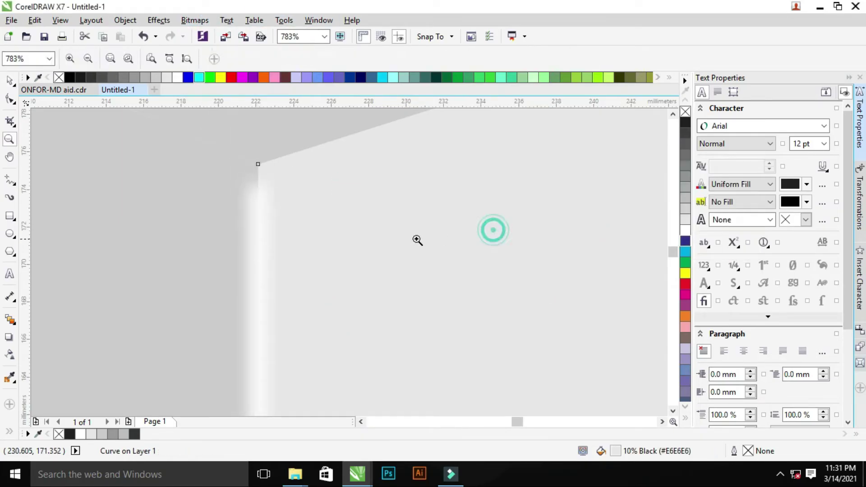
pyautogui.press('F3')
pyautogui.press('F3')
pyautogui.press('F3')
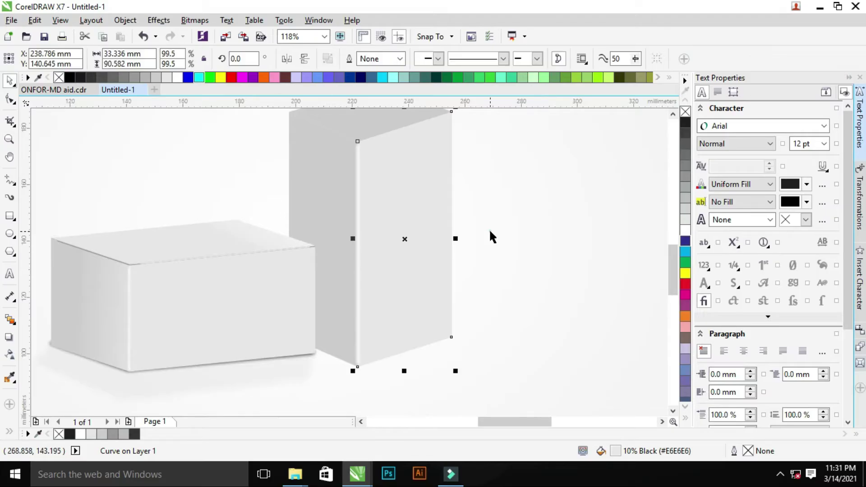
pyautogui.press('Escape')
# Make the blurred highlight strip narrower.
pyautogui.press('z')
pyautogui.scroll(4, 363, 252)
pyautogui.scroll(2, 215, 253)
pyautogui.press('space')
pyautogui.click(439, 273)
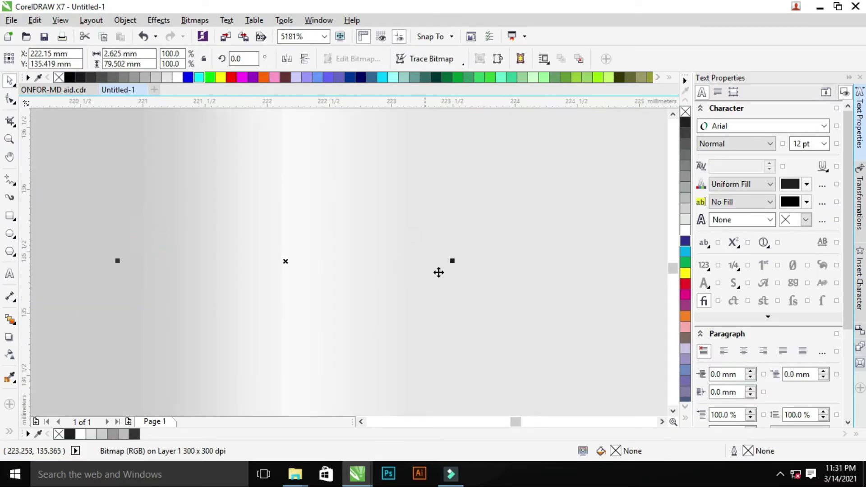
pyautogui.moveTo(452, 261); pyautogui.dragTo(396, 261)
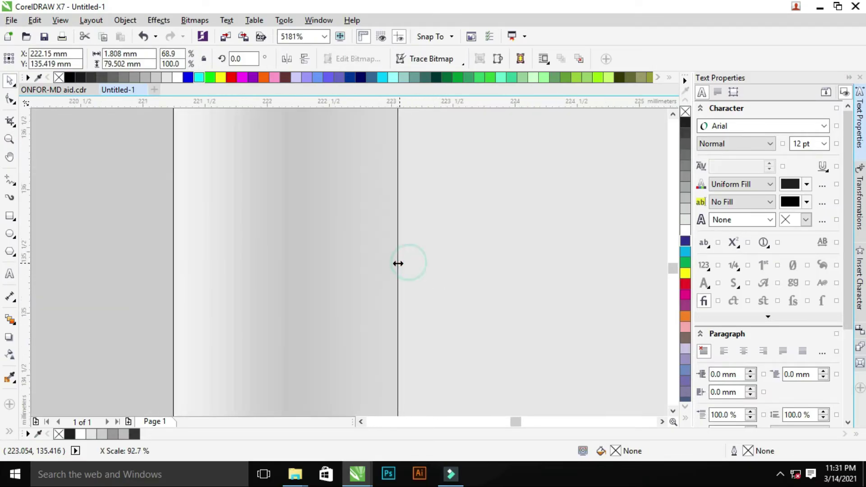
pyautogui.press('z')
pyautogui.press('F3')
pyautogui.press('space')
pyautogui.press('space')
pyautogui.scroll(3, 429, 170)
pyautogui.scroll(-3, 340, 139)
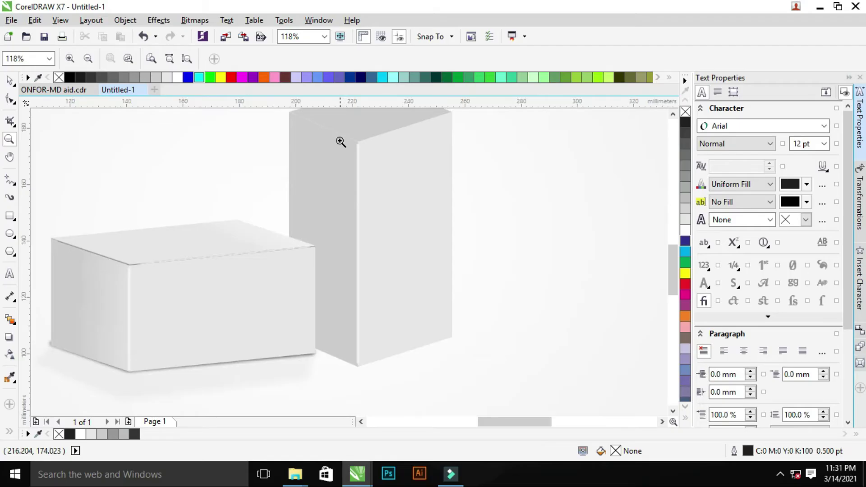
pyautogui.press('space')
pyautogui.scroll(3, 340, 138)
# Pull the strip's top node down to the box corner and draw a thin bar on the box top.
pyautogui.click(224, 210)
pyautogui.press('z')
pyautogui.press('F3')
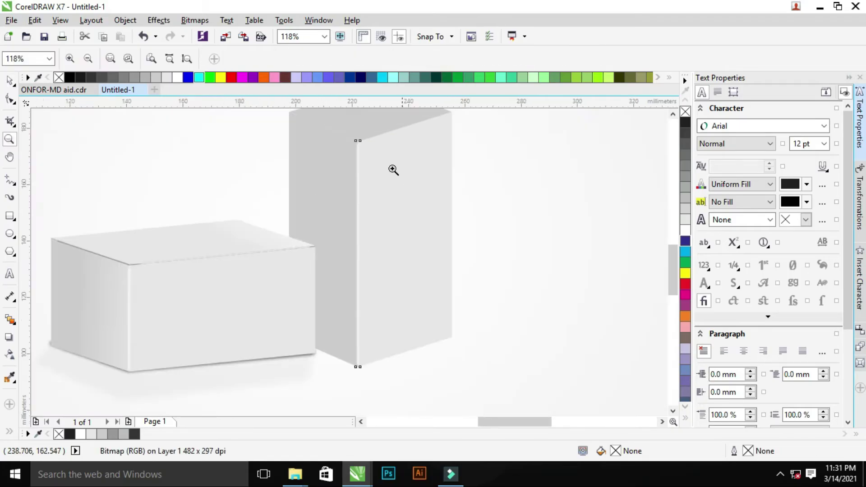
pyautogui.scroll(3, 361, 149)
pyautogui.press('F10')
pyautogui.click(252, 182)
pyautogui.moveTo(251, 204); pyautogui.dragTo(230, 188)
pyautogui.press('space')
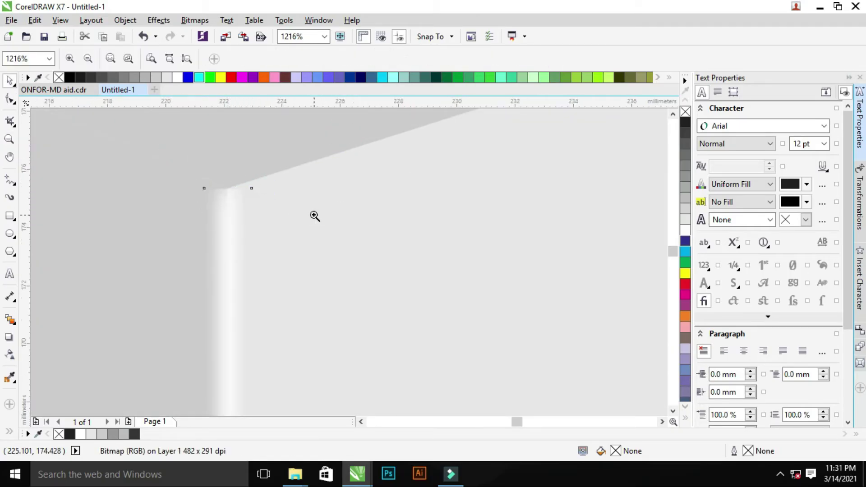
pyautogui.scroll(-5, 316, 214)
pyautogui.press('F6')
pyautogui.moveTo(200, 225); pyautogui.dragTo(450, 229)
# Redraw the thin bar and align its ends to the box's top-left and front top corners.
pyautogui.hotkey('ctrl', 'z')
pyautogui.moveTo(233, 225); pyautogui.dragTo(478, 230)
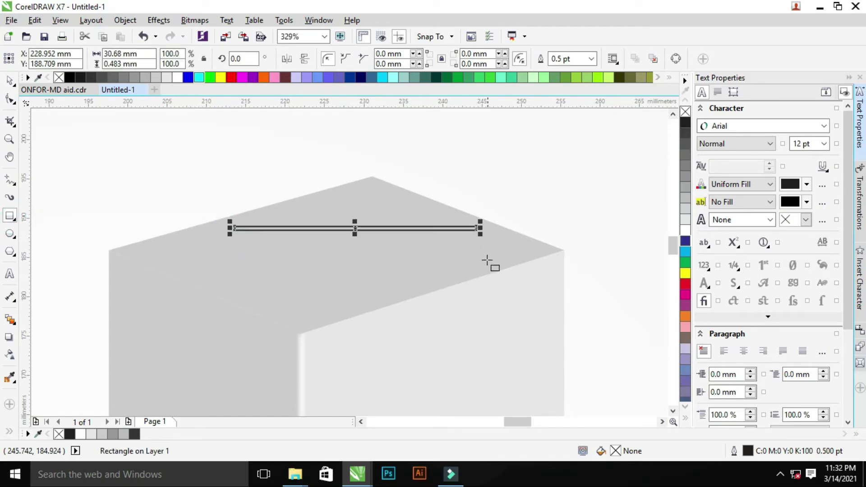
pyautogui.moveTo(394, 227); pyautogui.dragTo(287, 258)
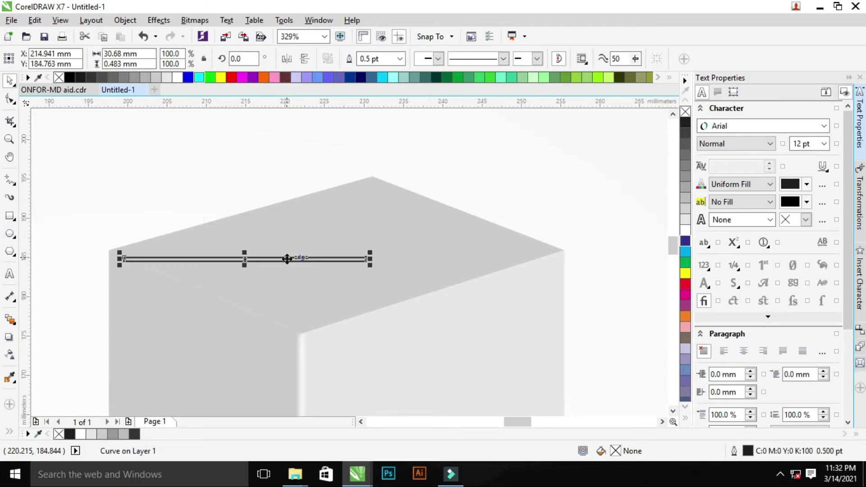
pyautogui.press('F10')
pyautogui.moveTo(122, 258); pyautogui.dragTo(108, 251)
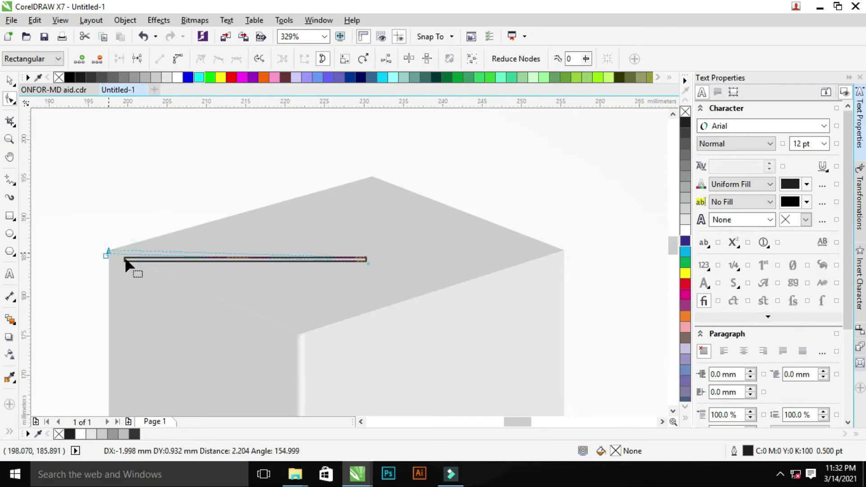
pyautogui.moveTo(366, 259); pyautogui.dragTo(303, 337)
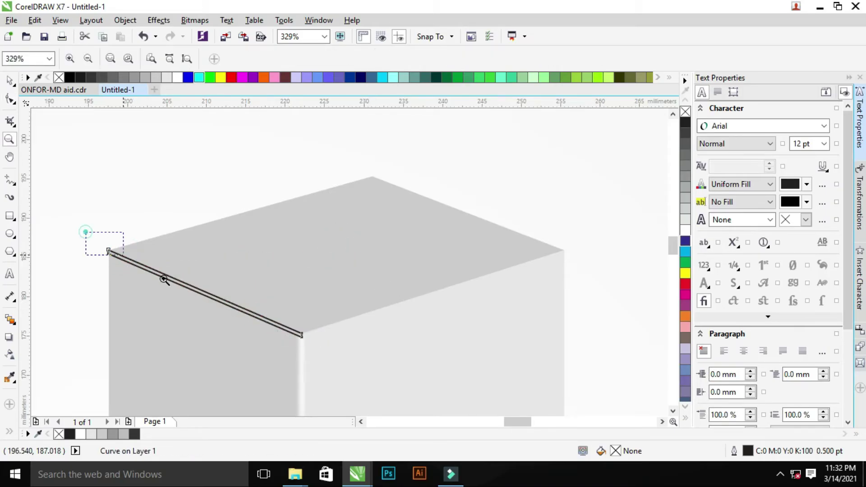
pyautogui.press('space')
# Fill the diagonal bar with grey and remove its outline.
pyautogui.scroll(2, 146, 140)
pyautogui.click(113, 434)
pyautogui.rightClick(59, 434)
pyautogui.click(55, 312)
pyautogui.press('z')
pyautogui.scroll(-2, 241, 218)
pyautogui.scroll(1, 299, 325)
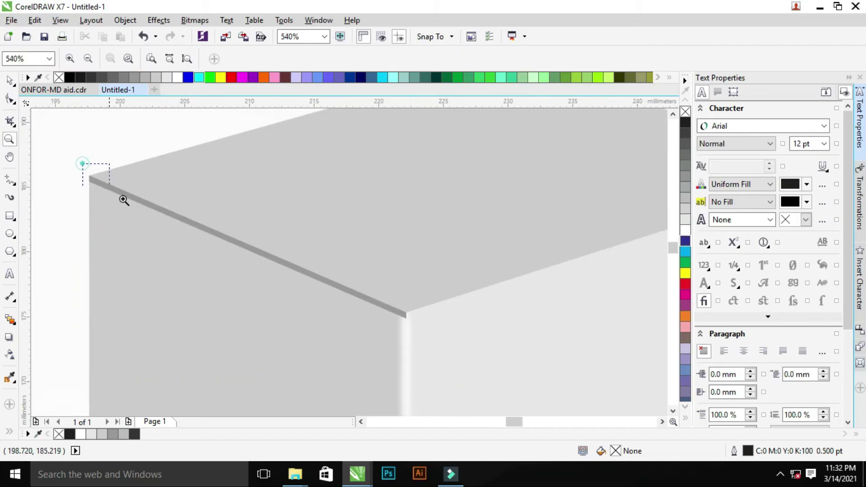
pyautogui.press('space')
pyautogui.scroll(2, 170, 251)
# Adjust the grey bar's nodes so it follows the box's top edge.
pyautogui.press('F10')
pyautogui.click(541, 352)
pyautogui.moveTo(544, 355); pyautogui.dragTo(557, 343)
pyautogui.moveTo(40, 141); pyautogui.dragTo(51, 129)
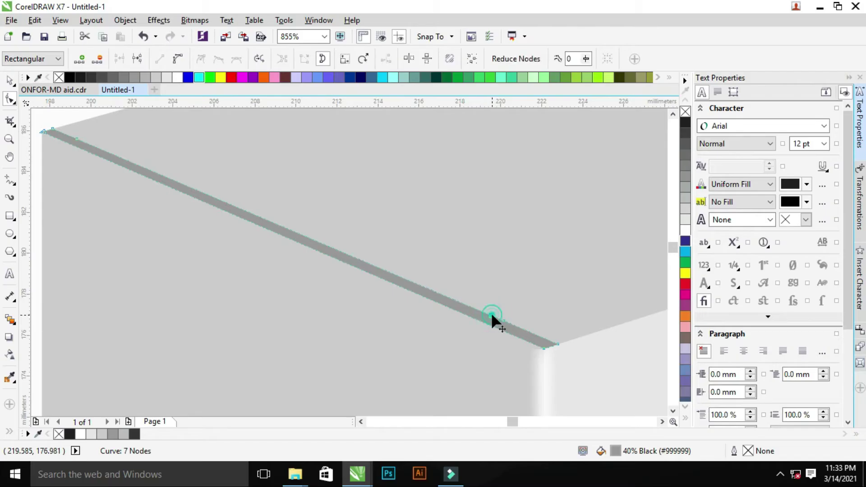
pyautogui.moveTo(488, 315); pyautogui.dragTo(487, 323)
pyautogui.scroll(5, 487, 322)
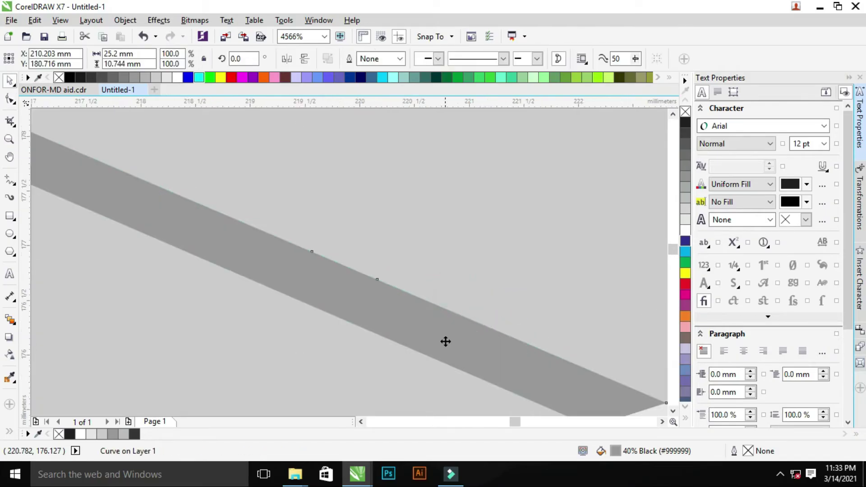
pyautogui.moveTo(300, 265); pyautogui.dragTo(292, 273)
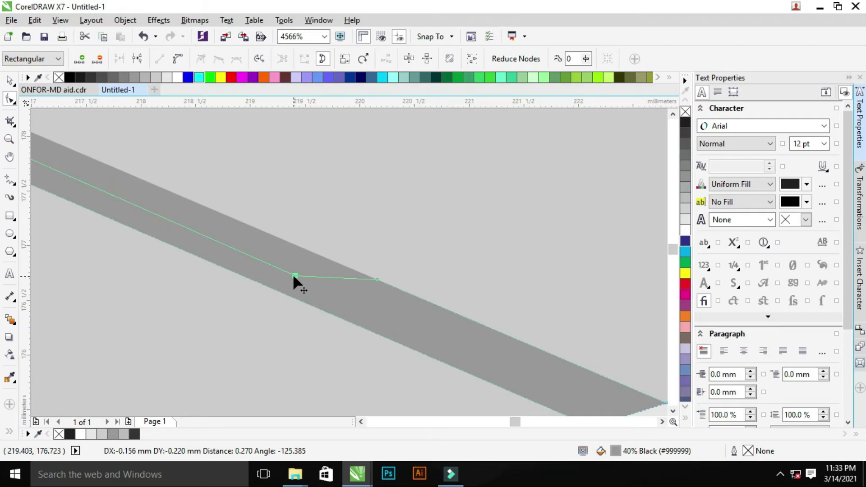
pyautogui.scroll(-6, 292, 273)
pyautogui.press('z')
pyautogui.moveTo(75, 156)
pyautogui.mouseDown()
pyautogui.moveTo(188, 226)
pyautogui.moveTo(238, 243)
pyautogui.mouseUp()
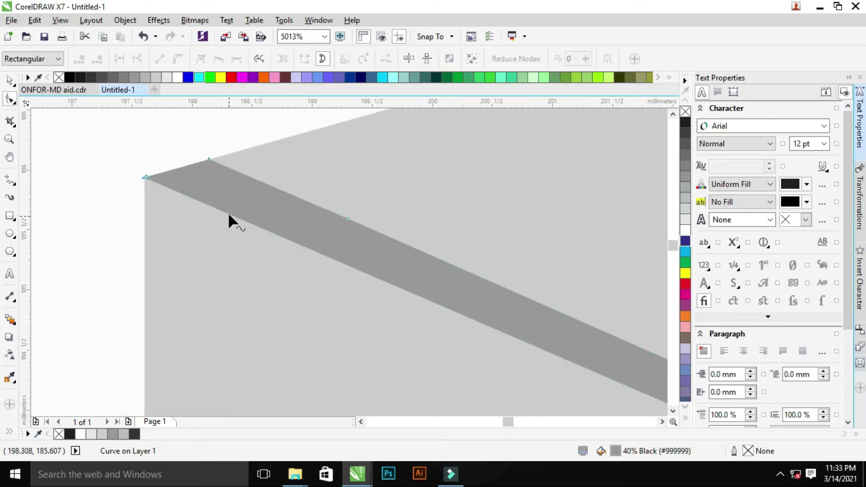
# Add a node on the grey bar's edge and pull it to reshape the edge.
pyautogui.doubleClick(393, 239)
pyautogui.moveTo(393, 239); pyautogui.dragTo(369, 253)
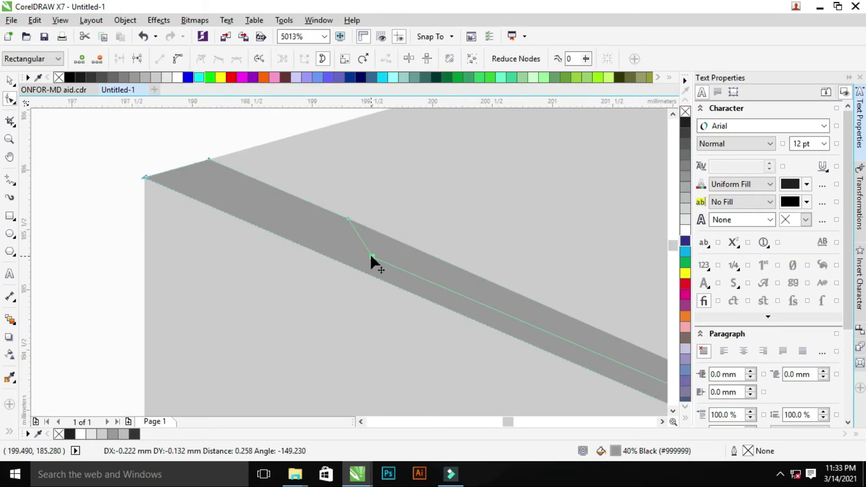
pyautogui.scroll(-6, 428, 256)
pyautogui.press('z')
pyautogui.press('F5')
pyautogui.scroll(-5, 428, 256)
pyautogui.click(305, 320)
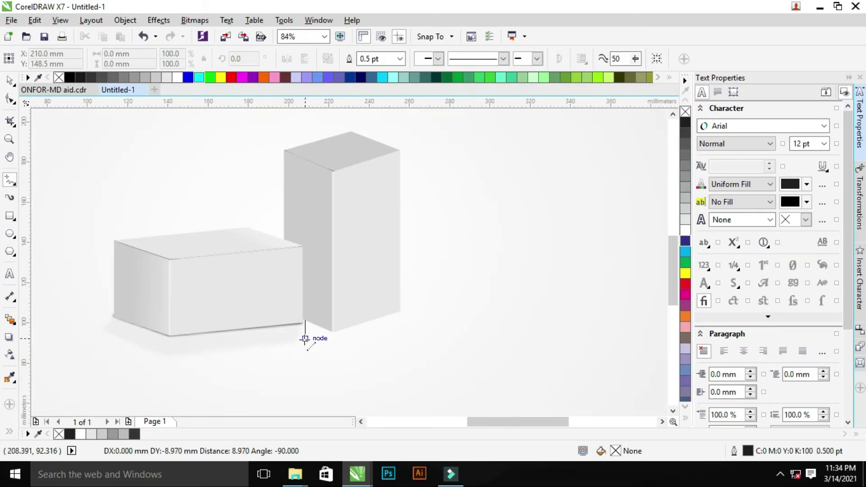
# Freehand a closed shadow shape beneath the tall box's base.
pyautogui.click(305, 338)
pyautogui.press('F10')
pyautogui.press('F5')
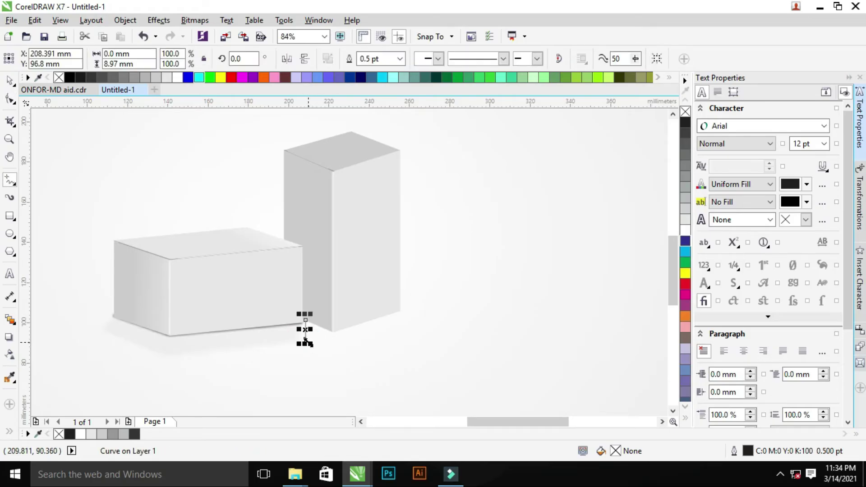
pyautogui.click(305, 338)
pyautogui.click(331, 352)
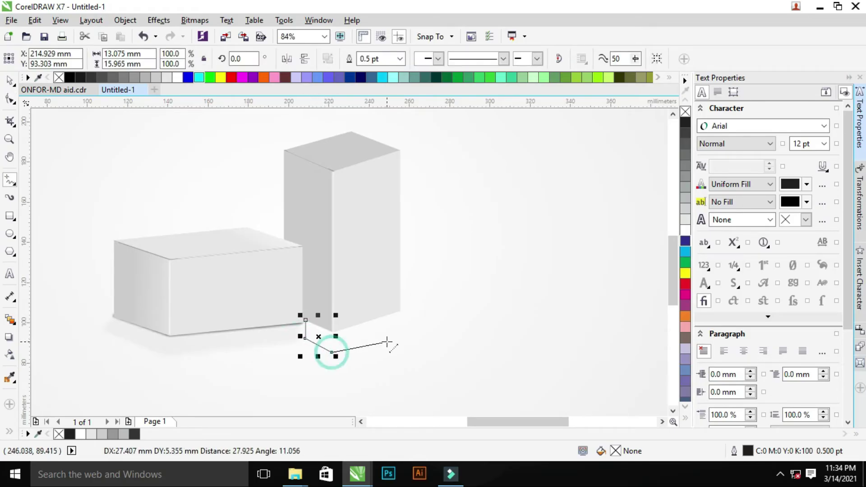
pyautogui.click(397, 332)
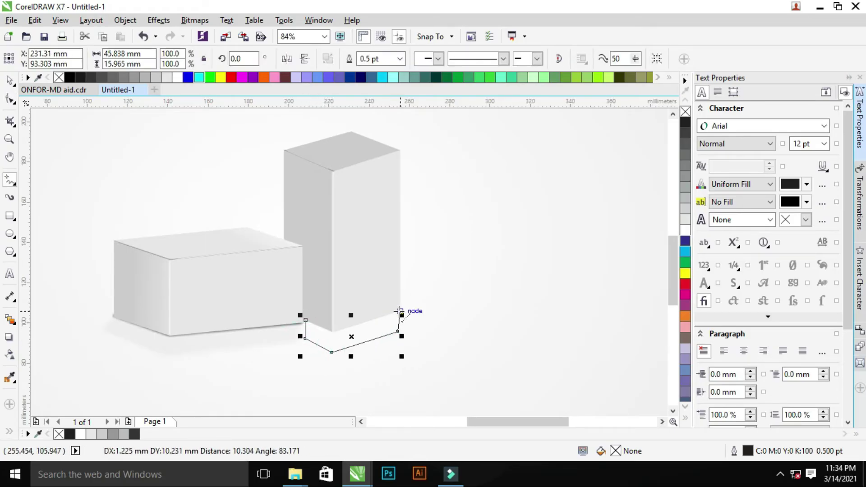
pyautogui.click(399, 311)
pyautogui.click(305, 320)
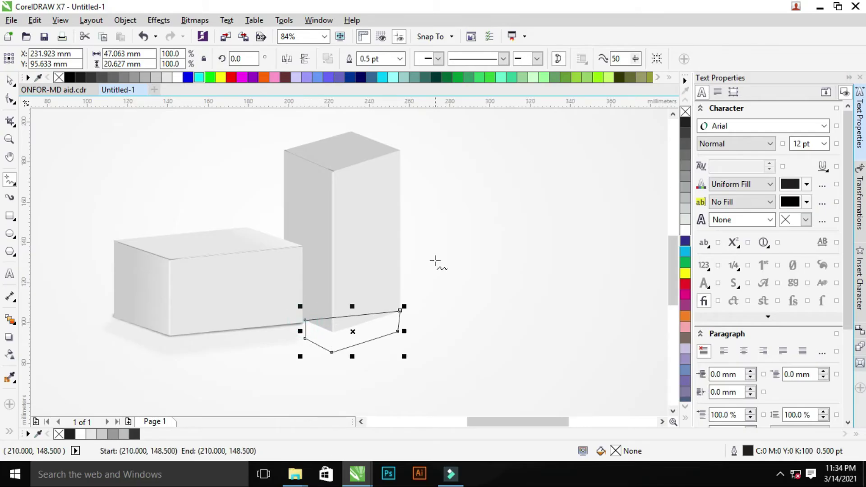
# Fill the shadow shape grey, remove its outline, and send it behind the box.
pyautogui.click(117, 434)
pyautogui.rightClick(59, 434)
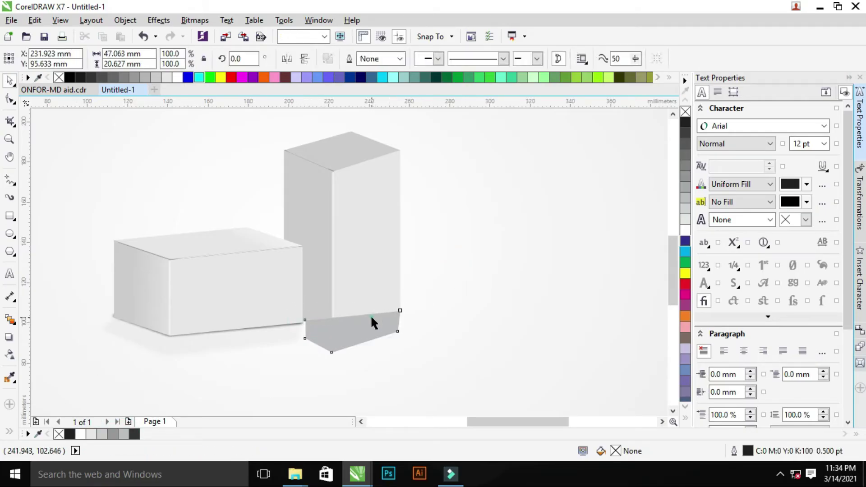
pyautogui.hotkey('shift', 'F2')
pyautogui.hotkey('ctrl', 'pagedown')
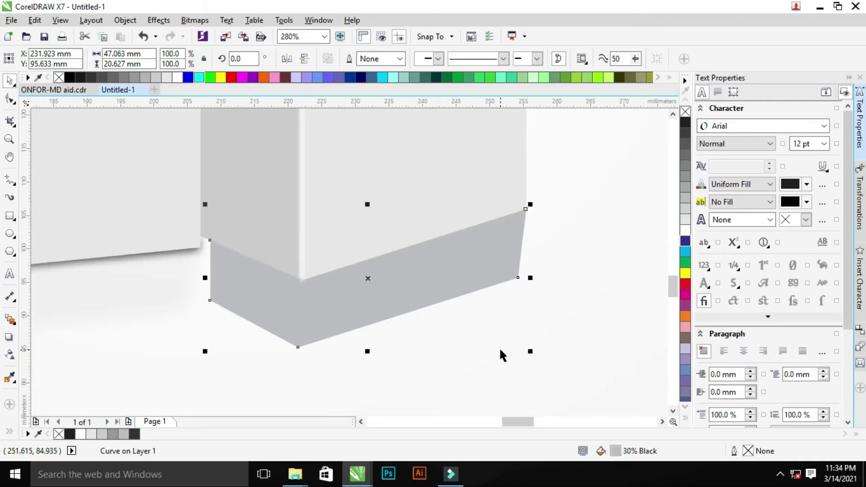
# Undo a first bitmap conversion and align the shadow's left nodes with the box's left edge.
pyautogui.click(195, 20)
pyautogui.click(232, 33)
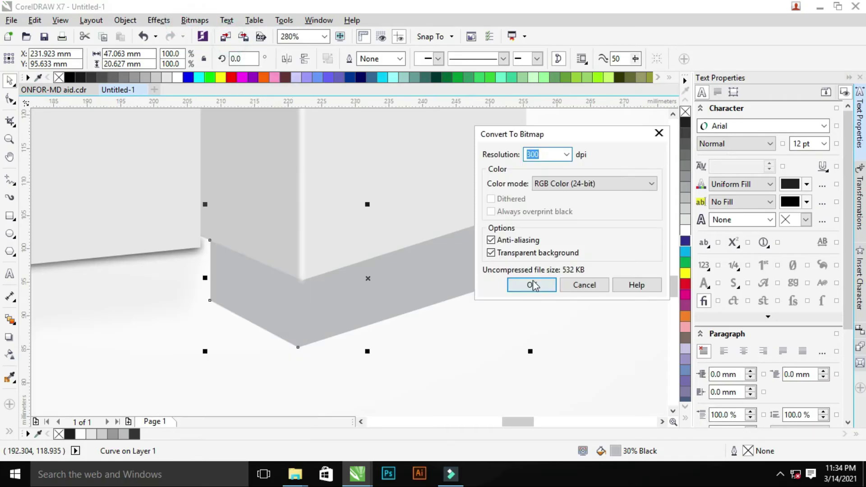
pyautogui.click(532, 286)
pyautogui.hotkey('ctrl', 'z')
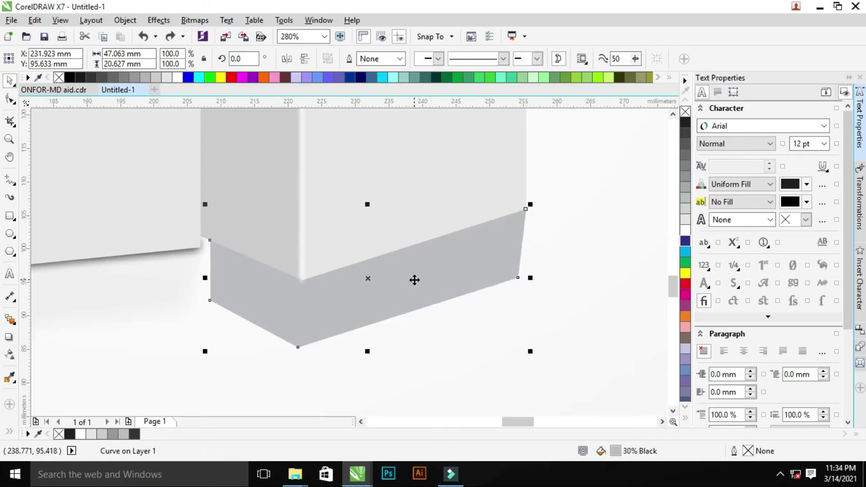
pyautogui.press('F10')
pyautogui.moveTo(188, 217); pyautogui.dragTo(248, 344)
pyautogui.moveTo(210, 240); pyautogui.dragTo(200, 236)
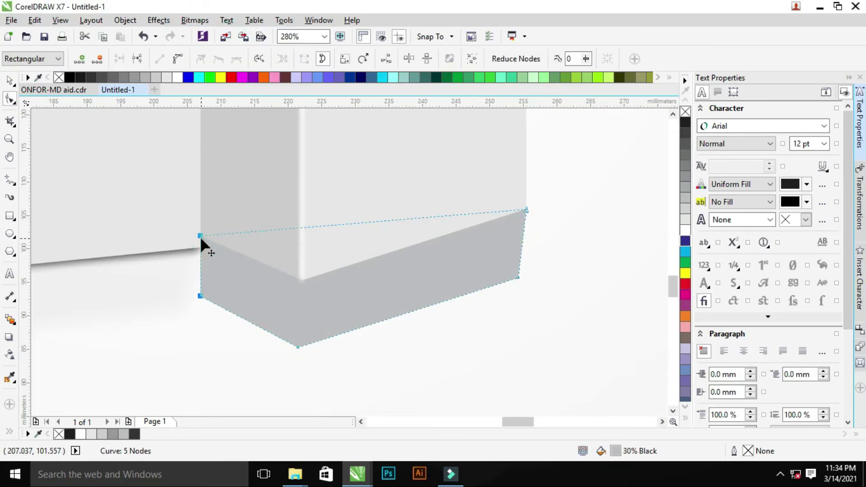
# Convert the shadow to a bitmap and apply a heavy Gaussian Blur.
pyautogui.press('space')
pyautogui.click(195, 20)
pyautogui.click(232, 34)
pyautogui.click(525, 284)
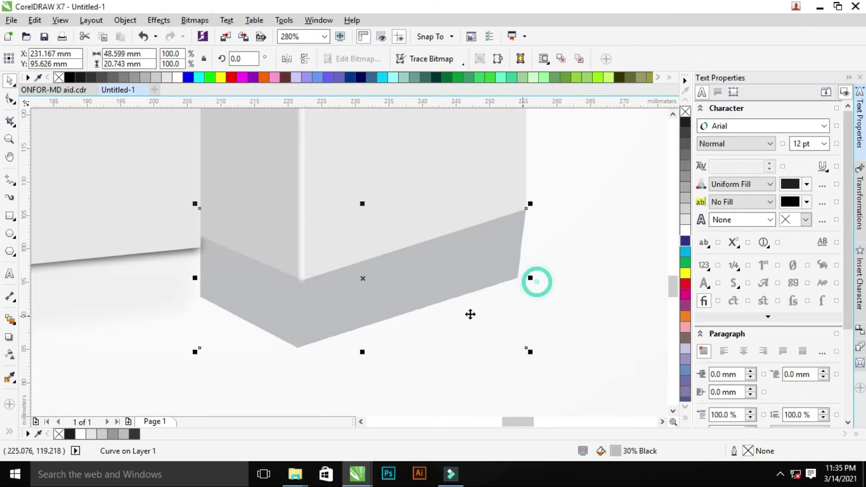
pyautogui.click(194, 19)
pyautogui.click(361, 309)
pyautogui.moveTo(449, 188); pyautogui.dragTo(590, 172)
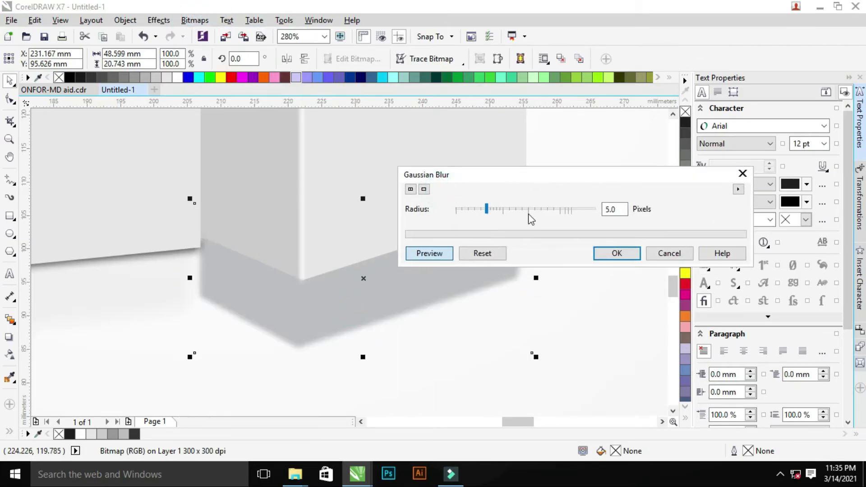
pyautogui.moveTo(509, 211)
pyautogui.mouseDown()
pyautogui.moveTo(523, 209)
pyautogui.moveTo(505, 209)
pyautogui.mouseUp()
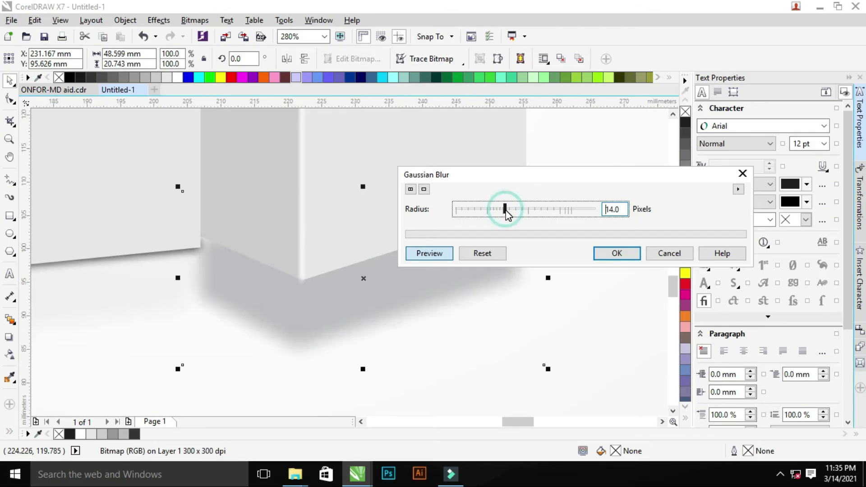
pyautogui.click(610, 255)
# Make the blurred shadow semi-transparent.
pyautogui.click(10, 355)
pyautogui.moveTo(345, 383); pyautogui.dragTo(361, 384)
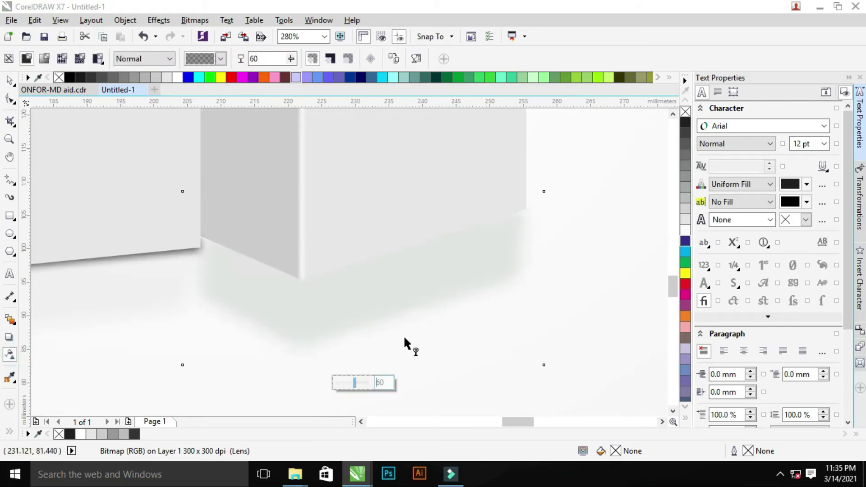
pyautogui.press('z')
pyautogui.scroll(-5, 438, 251)
pyautogui.scroll(1, 313, 306)
pyautogui.scroll(3, 509, 272)
# Freehand a thin closed sliver along the tall box's two bottom edges.
pyautogui.scroll(2, 414, 313)
pyautogui.press('space')
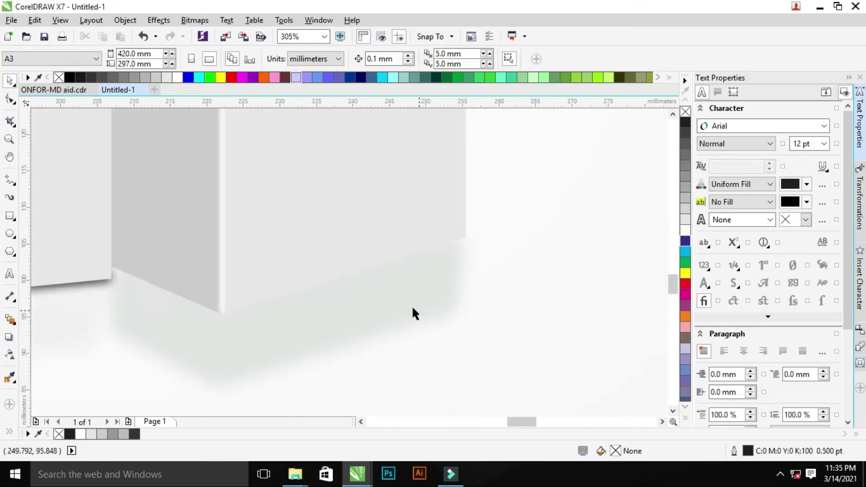
pyautogui.scroll(4, 138, 308)
pyautogui.click(19, 181)
pyautogui.click(58, 164)
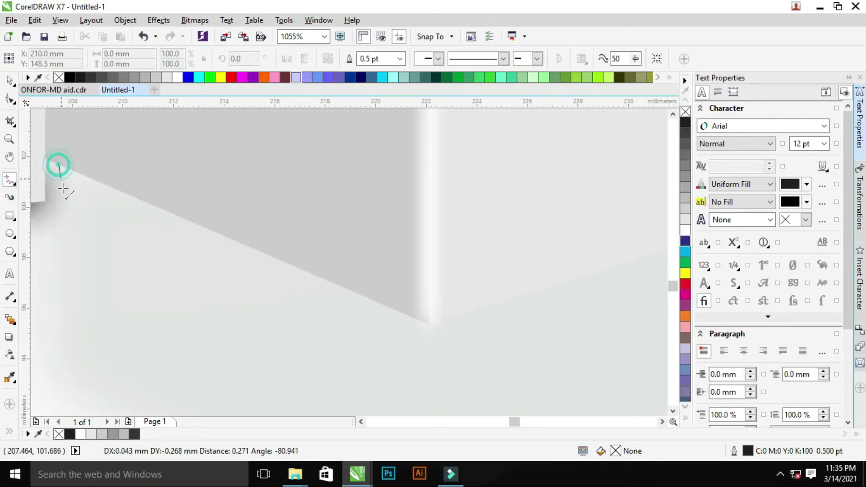
pyautogui.click(60, 202)
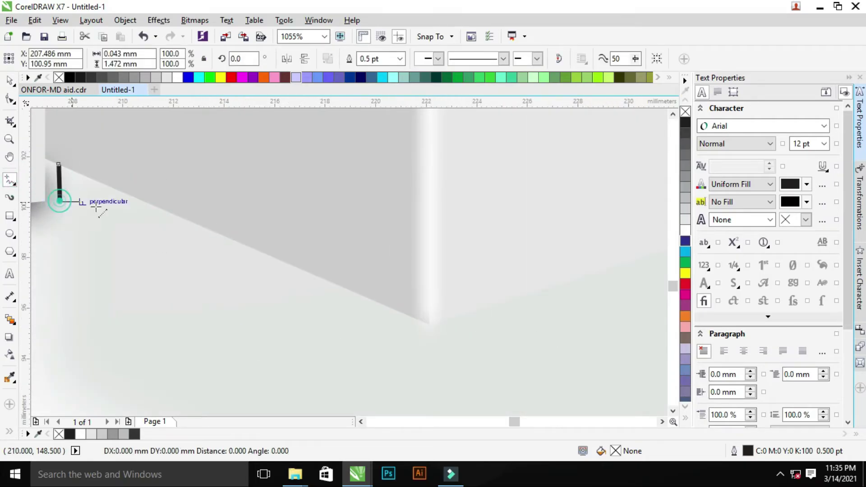
pyautogui.click(424, 360)
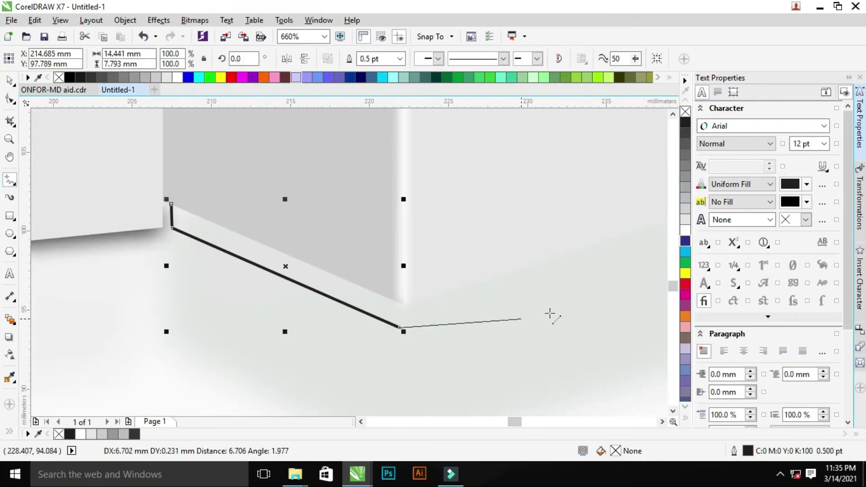
pyautogui.scroll(-5, 515, 280)
pyautogui.scroll(3, 274, 206)
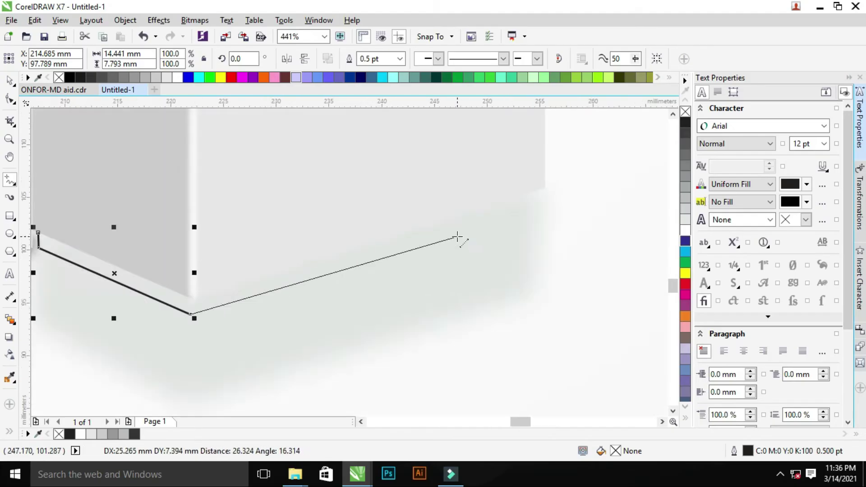
pyautogui.click(544, 202)
pyautogui.click(545, 187)
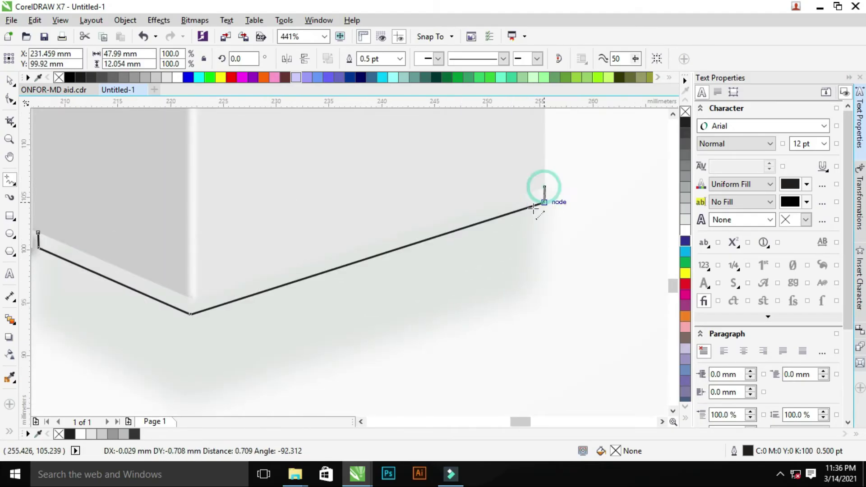
pyautogui.click(101, 231)
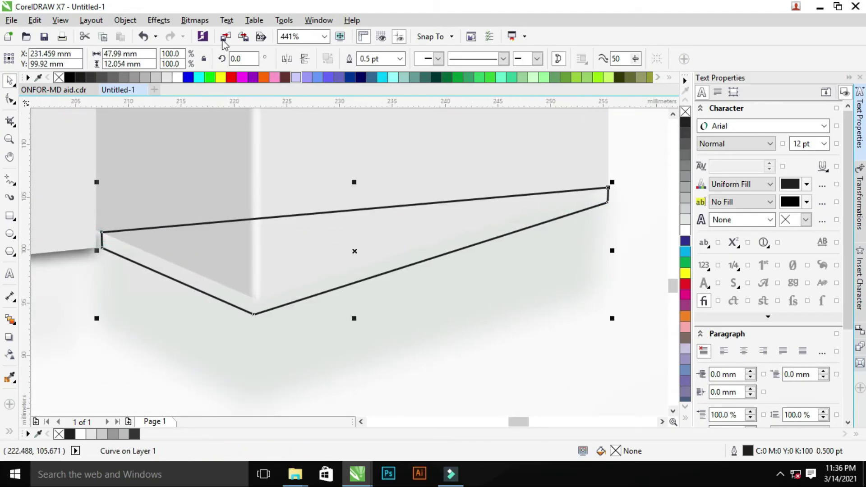
# Fill the sliver #1A1A1A, send it behind the box, and nudge it up twice.
pyautogui.click(77, 79)
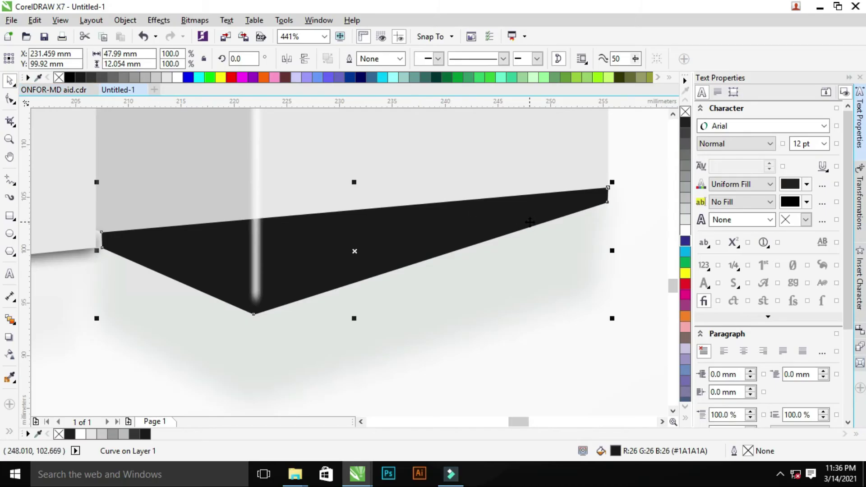
pyautogui.hotkey('ctrl', 'pagedown')
pyautogui.press('Up')
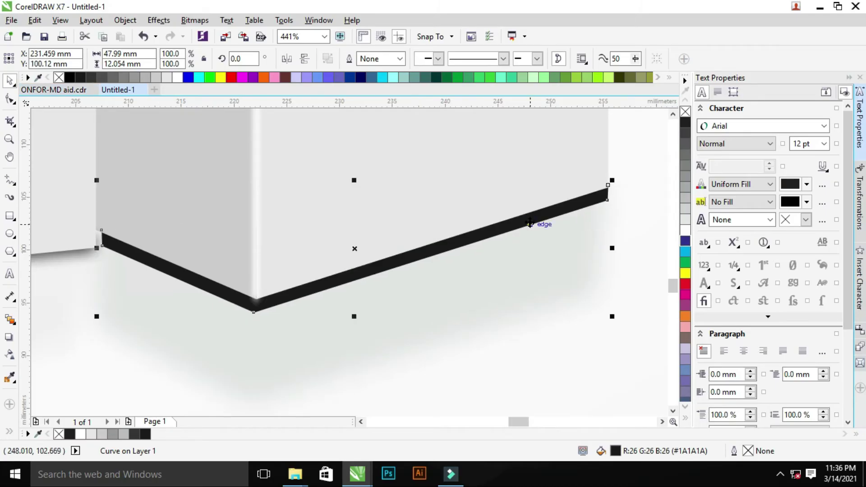
pyautogui.press('Up')
pyautogui.press('Up')
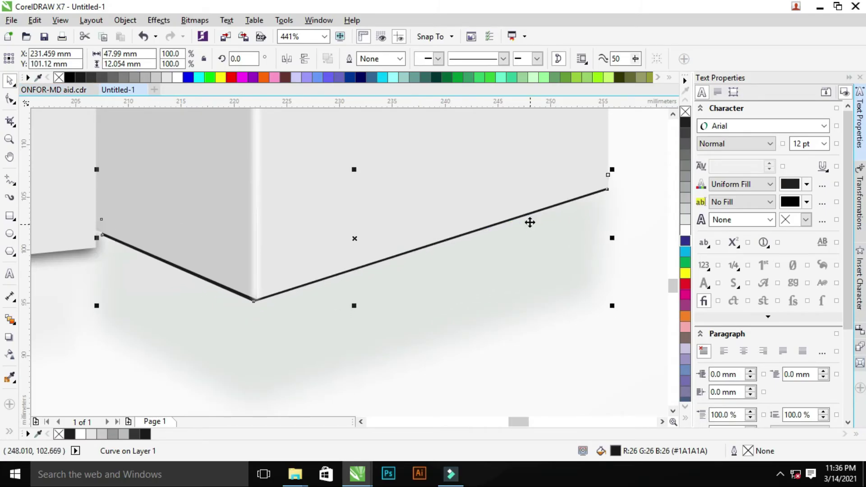
# Convert the dark band to a bitmap and apply a small Gaussian Blur of about 3 px.
pyautogui.click(184, 22)
pyautogui.click(211, 34)
pyautogui.click(532, 285)
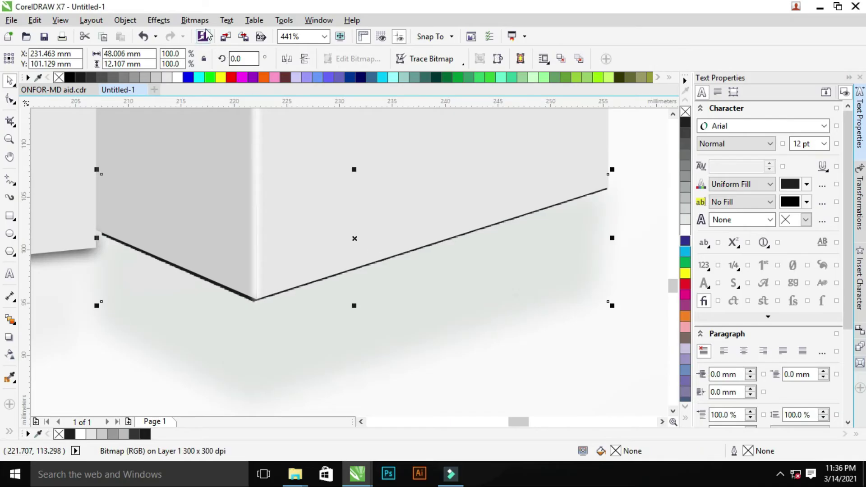
pyautogui.click(194, 20)
pyautogui.click(357, 307)
pyautogui.moveTo(359, 230); pyautogui.dragTo(331, 224)
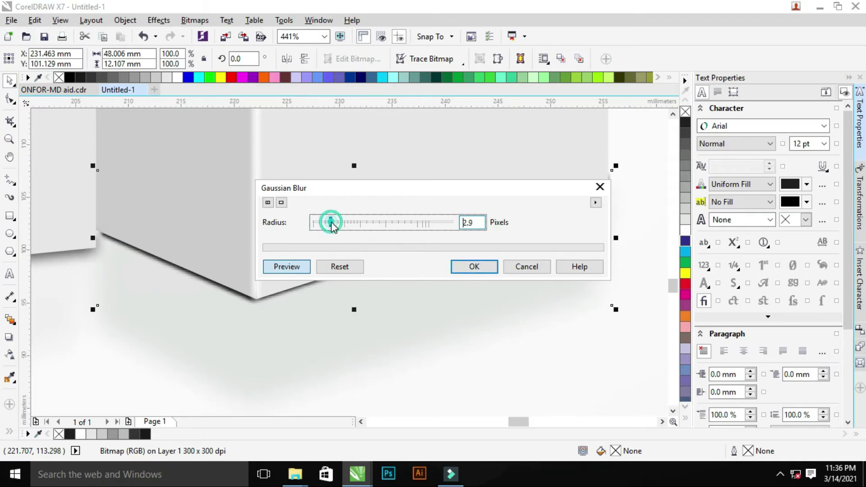
pyautogui.click(473, 265)
pyautogui.scroll(-5, 412, 290)
# Nudge the shadow band up, re-convert it to a bitmap, and apply Gaussian Blur.
pyautogui.scroll(3, 299, 286)
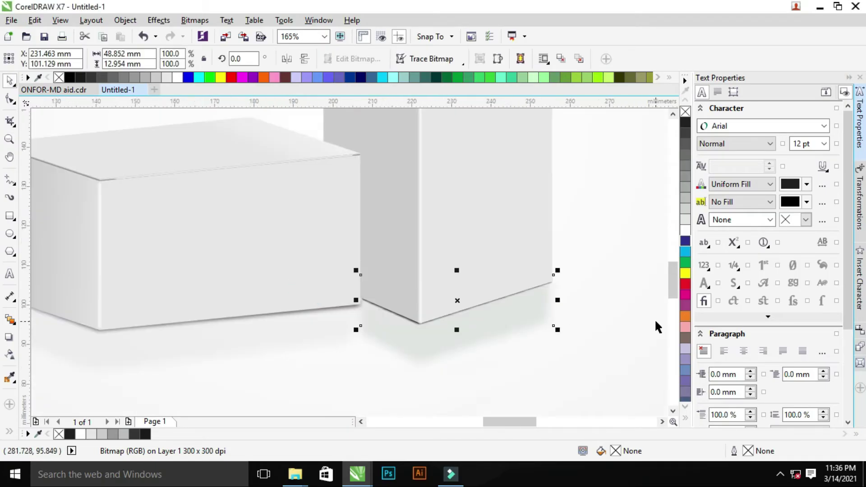
pyautogui.press('Up')
pyautogui.scroll(-4, 394, 280)
pyautogui.scroll(6, 176, 288)
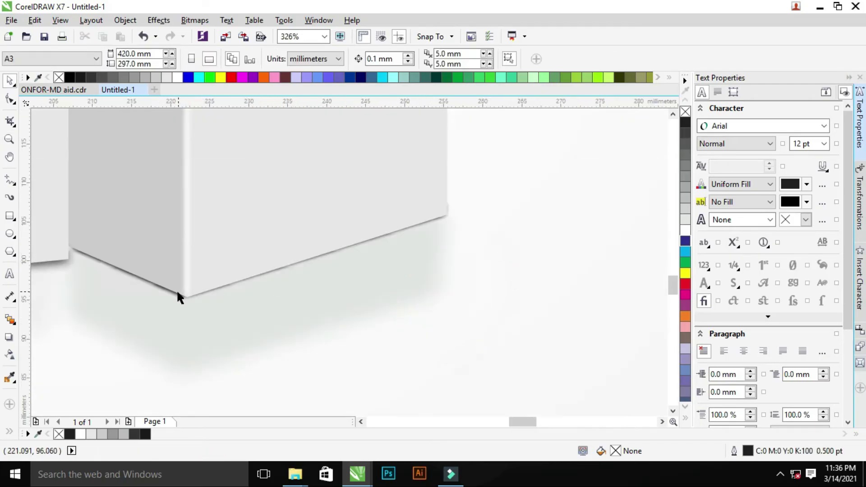
pyautogui.click(178, 295)
pyautogui.click(195, 20)
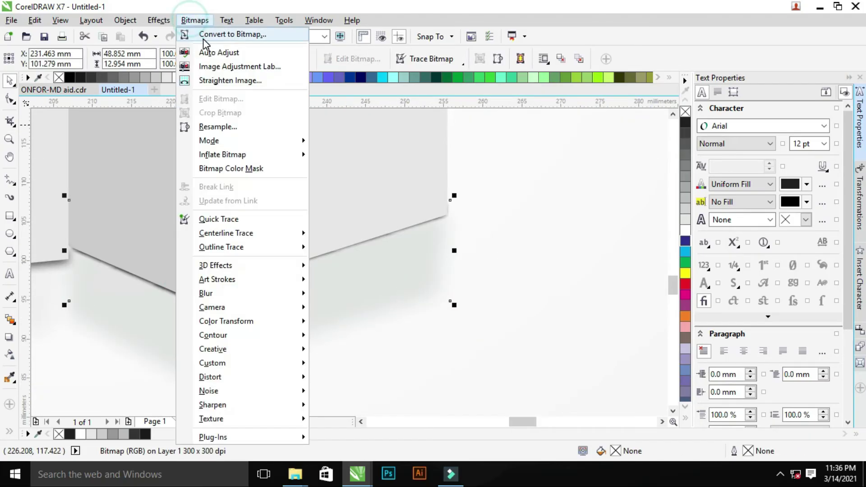
pyautogui.click(217, 33)
pyautogui.click(585, 285)
pyautogui.click(195, 19)
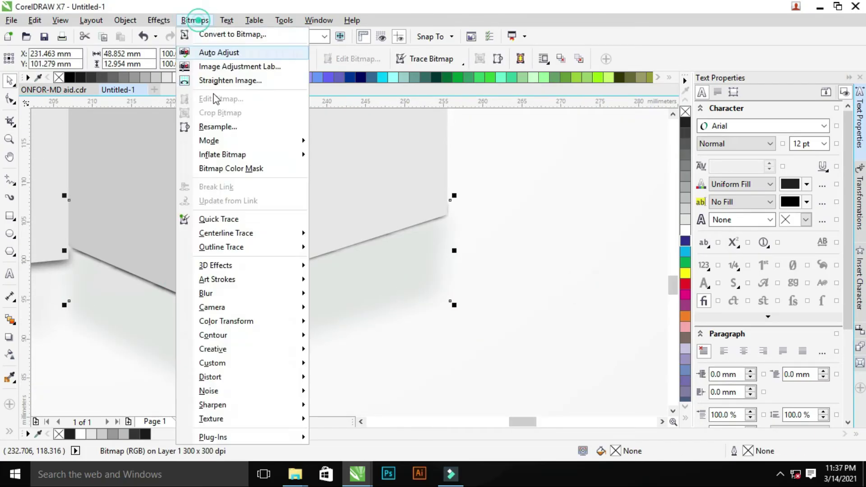
pyautogui.click(351, 305)
pyautogui.click(453, 270)
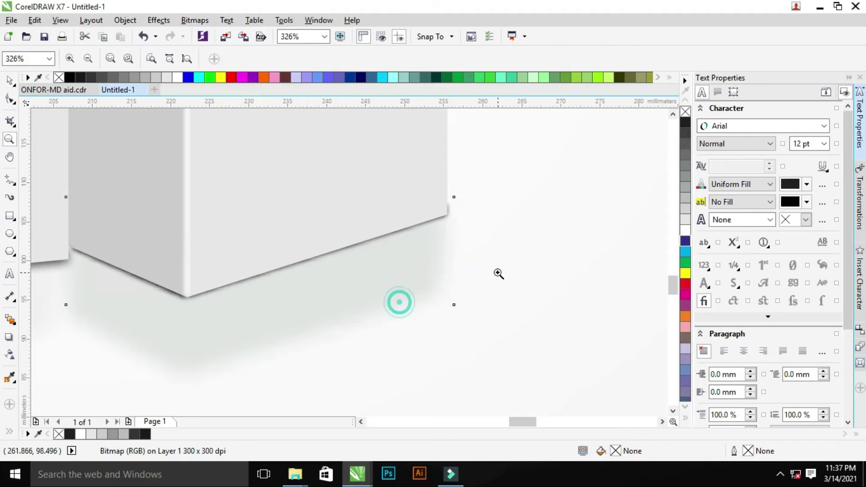
# Select both boxes and scale the group up to about 128.7%.
pyautogui.scroll(-5, 373, 272)
pyautogui.hotkey('ctrl', 'a')
pyautogui.press('z')
pyautogui.click(518, 311)
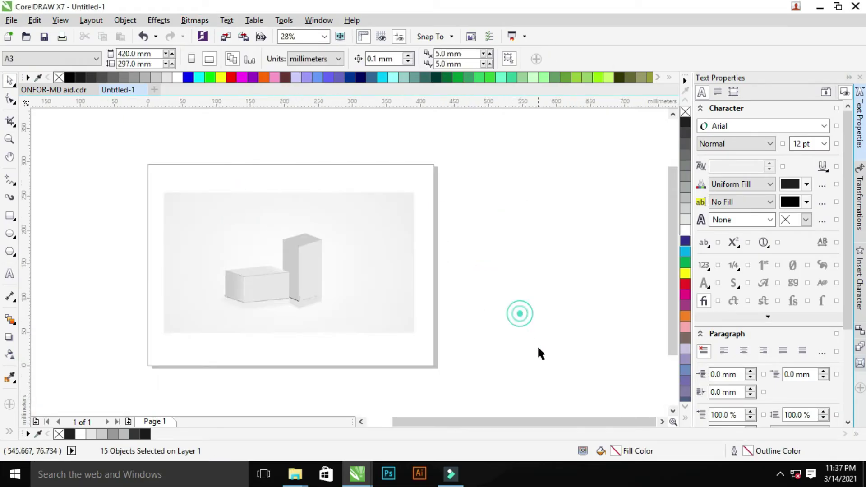
pyautogui.click(605, 350)
pyautogui.press('space')
pyautogui.click(337, 314)
pyautogui.click(503, 286)
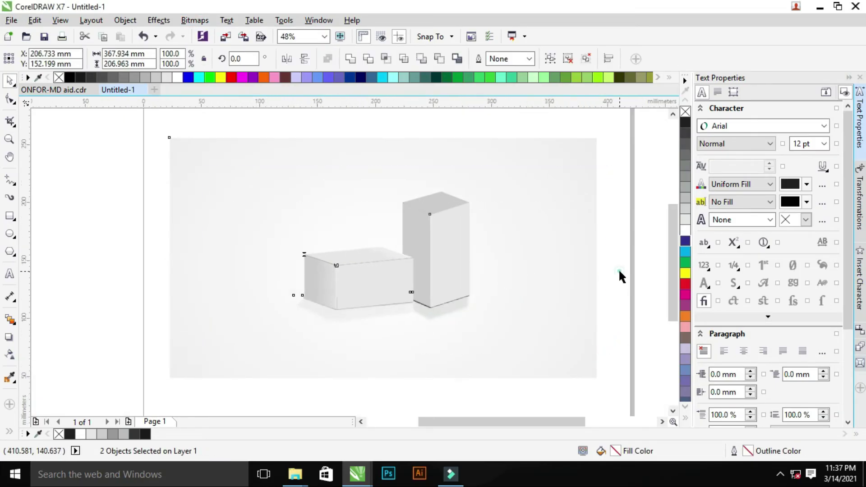
pyautogui.click(478, 327)
pyautogui.moveTo(479, 328); pyautogui.dragTo(514, 357)
# Zoom in on the tall box's top corner.
pyautogui.press('z')
pyautogui.scroll(-2, 182, 172)
pyautogui.scroll(2, 342, 239)
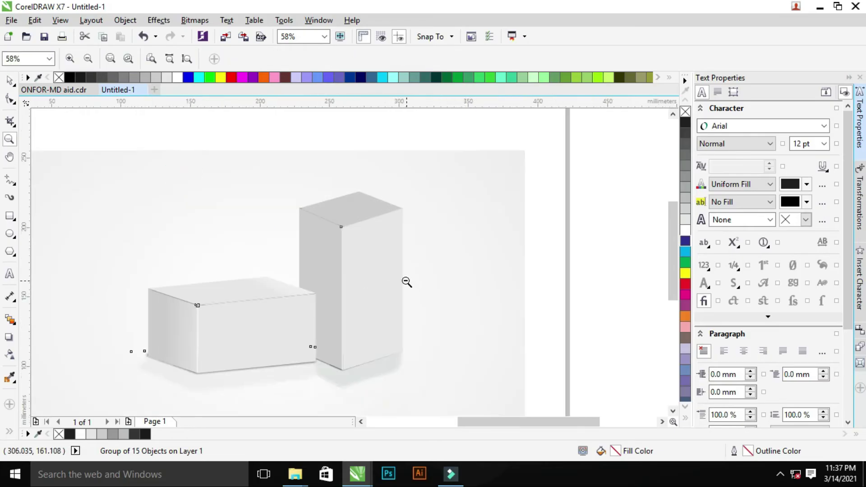
pyautogui.scroll(-5, 405, 281)
pyautogui.moveTo(284, 212); pyautogui.dragTo(433, 302)
pyautogui.moveTo(199, 199); pyautogui.dragTo(319, 261)
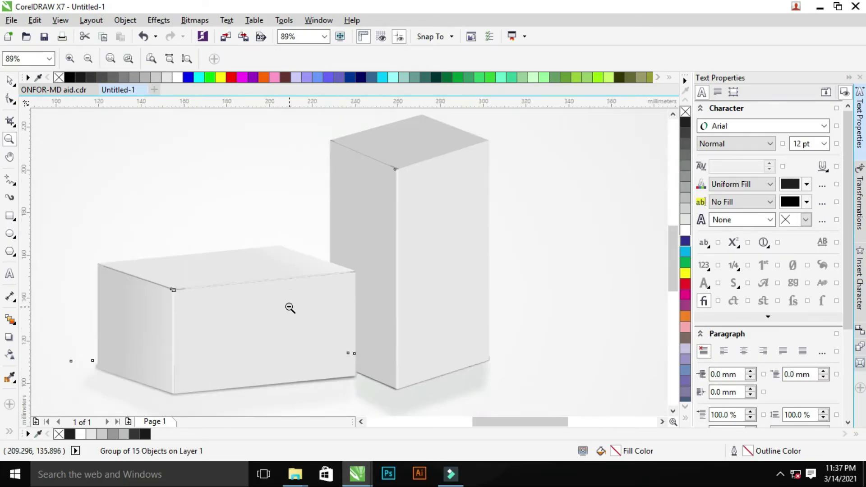
pyautogui.click(456, 272)
pyautogui.scroll(-3, 456, 271)
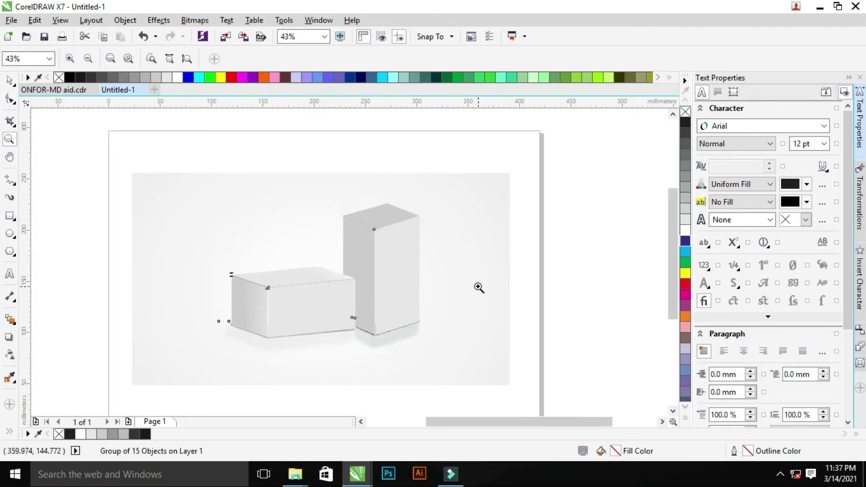
pyautogui.scroll(3, 325, 190)
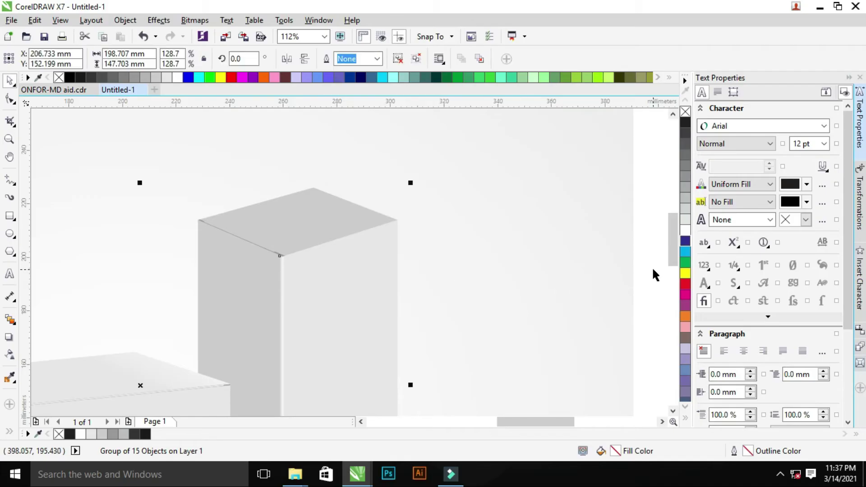
pyautogui.scroll(-3, 265, 191)
# Ungroup all objects and reshape a tall-box curve's left nodes.
pyautogui.scroll(2, 284, 248)
pyautogui.click(287, 247)
pyautogui.rightClick(289, 245)
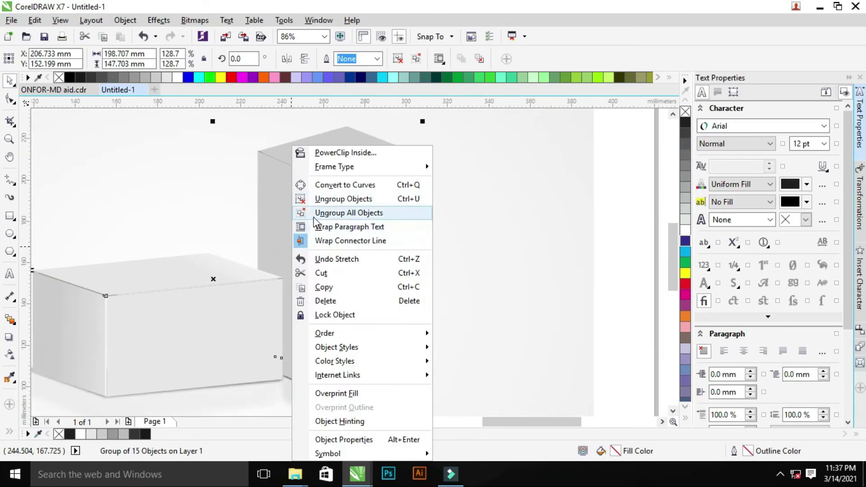
pyautogui.click(313, 212)
pyautogui.click(291, 222)
pyautogui.press('F10')
pyautogui.moveTo(223, 132)
pyautogui.mouseDown()
pyautogui.moveTo(286, 374)
pyautogui.moveTo(250, 359)
pyautogui.mouseUp()
# Move the top face and grey face corner nodes into the box's corners.
pyautogui.click(303, 168)
pyautogui.moveTo(265, 155); pyautogui.dragTo(251, 148)
pyautogui.click(340, 123)
pyautogui.press('F2')
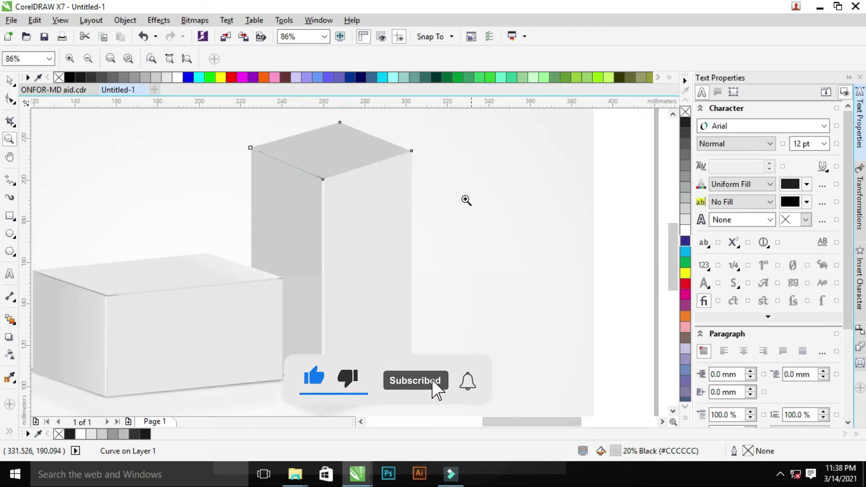
pyautogui.press('F3')
pyautogui.moveTo(329, 201); pyautogui.dragTo(385, 235)
pyautogui.press('F10')
pyautogui.click(370, 271)
pyautogui.moveTo(137, 168); pyautogui.dragTo(114, 154)
# Pull a node to the top-left corner and collapse the dark sliver along the top edge.
pyautogui.press('space')
pyautogui.scroll(3, 169, 162)
pyautogui.press('F10')
pyautogui.moveTo(248, 243); pyautogui.dragTo(168, 199)
pyautogui.moveTo(291, 244); pyautogui.dragTo(329, 294)
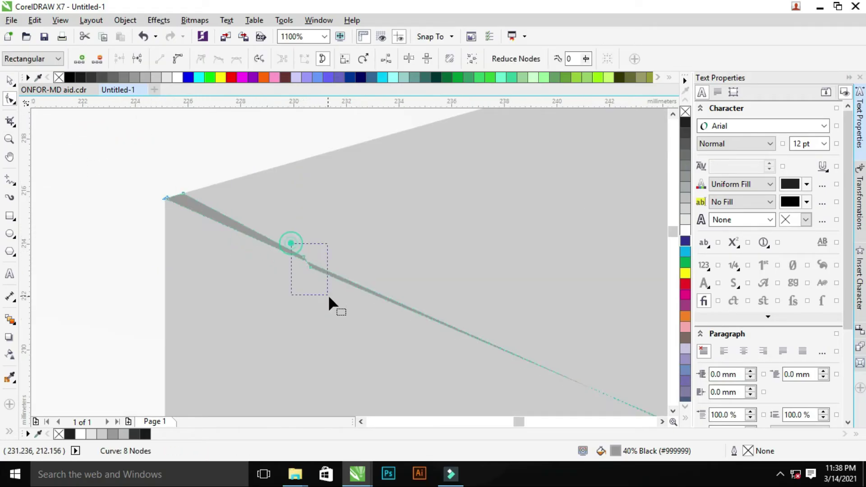
pyautogui.moveTo(305, 256); pyautogui.dragTo(305, 256)
pyautogui.scroll(-3, 305, 228)
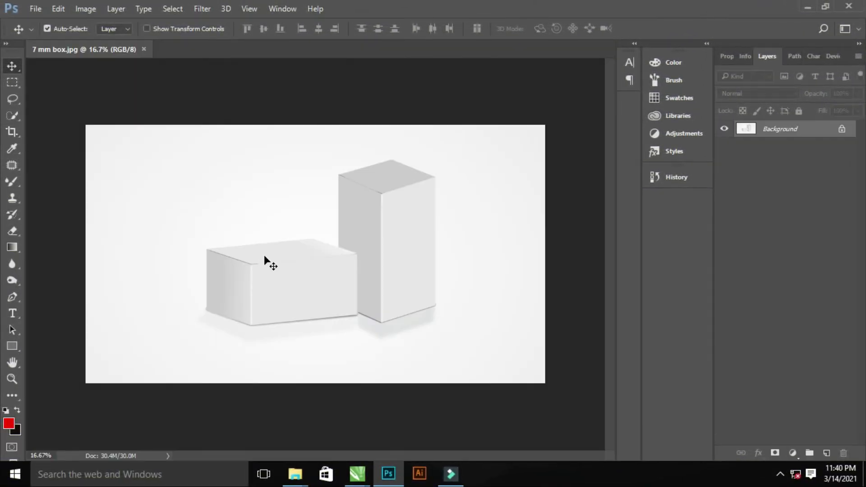
# Zoom in on the wide box's top corner and set the Pen tool to Shape mode.
pyautogui.scroll(5, 374, 318)
pyautogui.moveTo(245, 272); pyautogui.dragTo(385, 336)
pyautogui.moveTo(256, 273)
pyautogui.mouseDown()
pyautogui.moveTo(286, 273)
pyautogui.moveTo(298, 295)
pyautogui.mouseUp()
pyautogui.keyDown('ctrl'); pyautogui.keyDown('space'); pyautogui.click(293, 280); pyautogui.keyUp('space'); pyautogui.keyUp('ctrl')
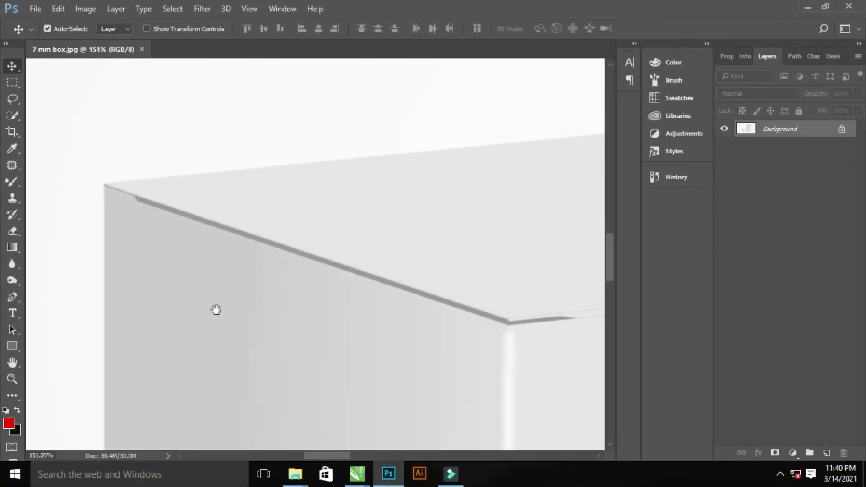
pyautogui.keyDown('ctrl'); pyautogui.keyDown('space'); pyautogui.click(179, 260); pyautogui.keyUp('space'); pyautogui.keyUp('ctrl')
pyautogui.press('p')
pyautogui.click(72, 28)
pyautogui.click(75, 44)
# Trace the wide box's corners into a closed shape path, creating Shape 1.
pyautogui.click(84, 161)
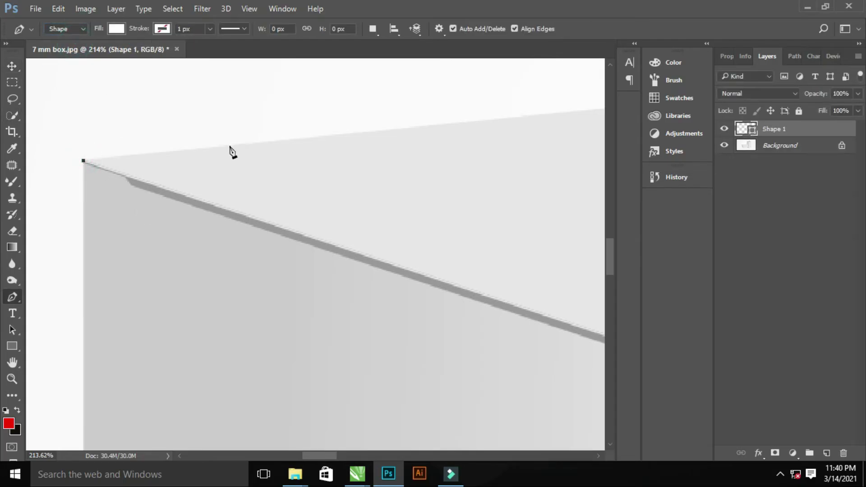
pyautogui.moveTo(482, 178); pyautogui.dragTo(354, 209)
pyautogui.moveTo(516, 190); pyautogui.dragTo(362, 199)
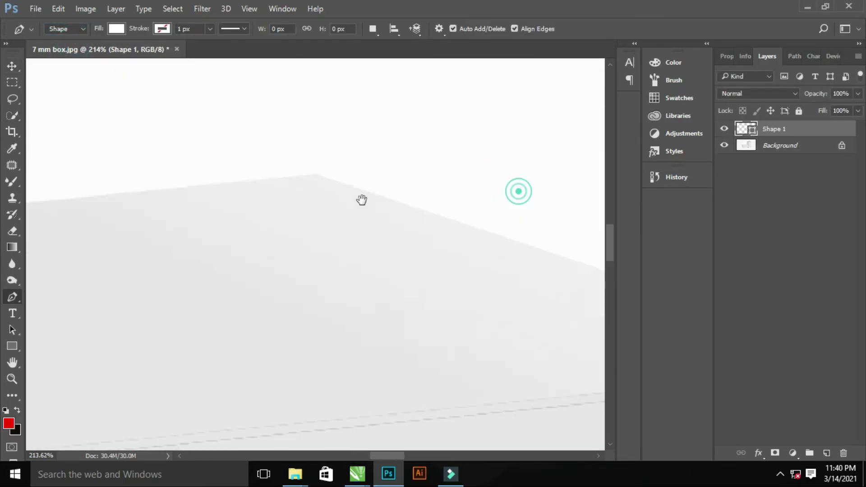
pyautogui.moveTo(575, 360)
pyautogui.mouseDown()
pyautogui.moveTo(463, 247)
pyautogui.moveTo(383, 238)
pyautogui.mouseUp()
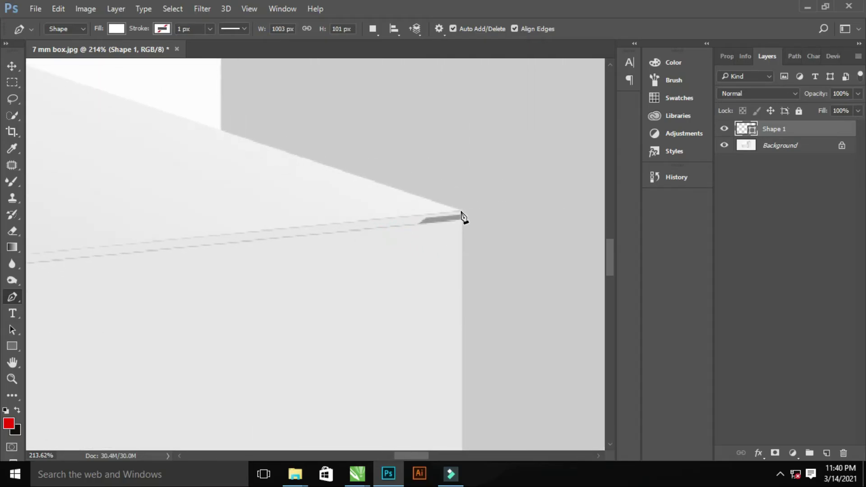
pyautogui.moveTo(442, 288); pyautogui.dragTo(424, 193)
pyautogui.moveTo(447, 406)
pyautogui.mouseDown()
pyautogui.moveTo(407, 284)
pyautogui.moveTo(426, 264)
pyautogui.mouseUp()
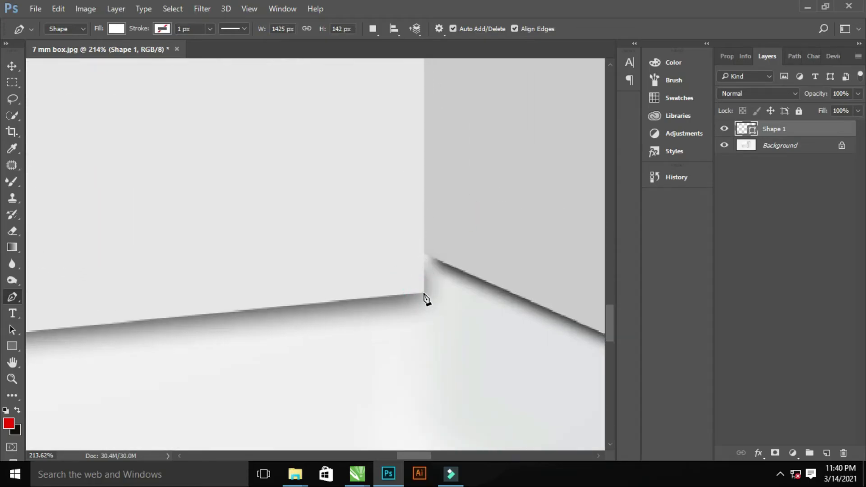
pyautogui.moveTo(257, 244); pyautogui.dragTo(410, 255)
pyautogui.click(399, 244)
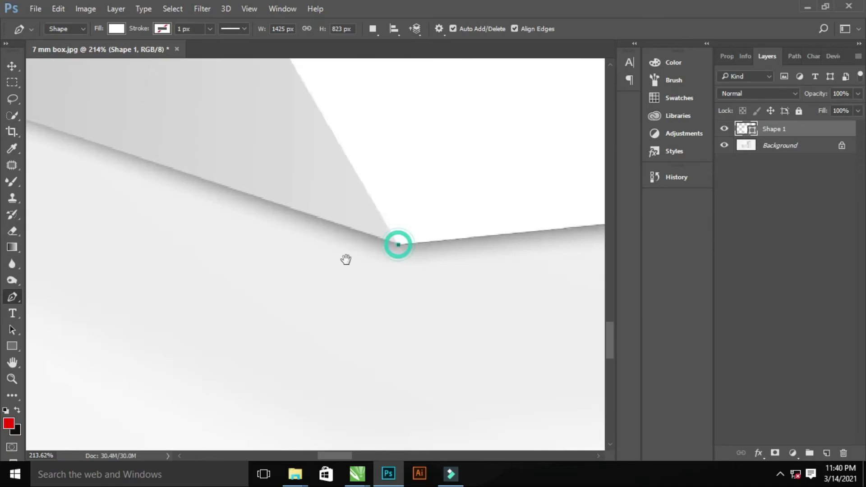
pyautogui.moveTo(346, 259); pyautogui.dragTo(303, 296)
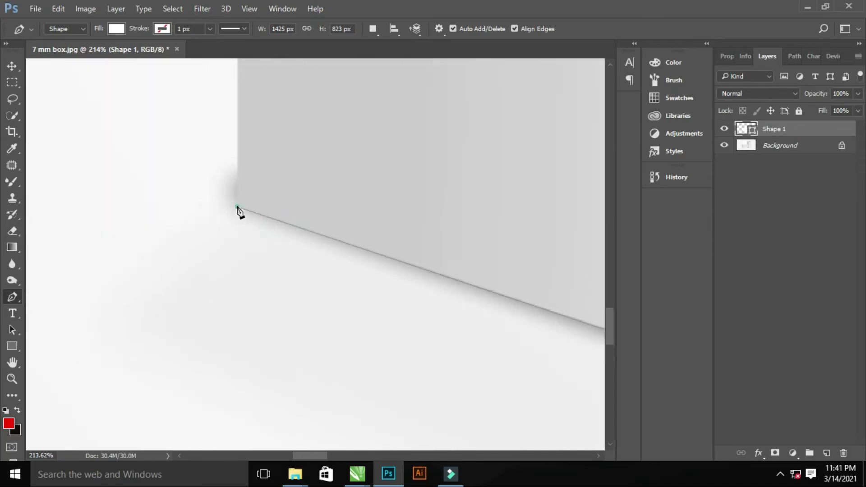
pyautogui.click(237, 208)
pyautogui.moveTo(241, 208)
pyautogui.mouseDown()
pyautogui.moveTo(243, 241)
pyautogui.moveTo(221, 216)
pyautogui.moveTo(217, 185)
pyautogui.mouseUp()
pyautogui.click(214, 179)
# Start the tall box outline, anchoring its top, right-edge and bottom corners.
pyautogui.hotkey('ctrl', '0')
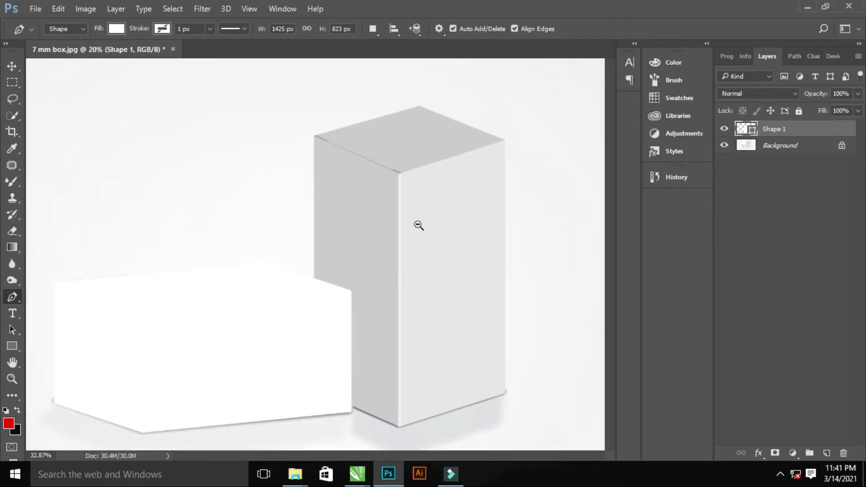
pyautogui.moveTo(359, 199); pyautogui.dragTo(339, 248)
pyautogui.scroll(3, 338, 248)
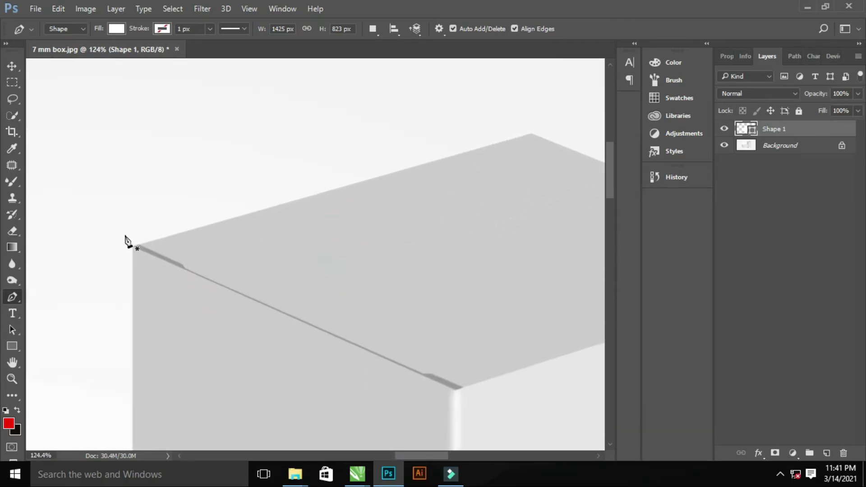
pyautogui.hscroll(5, 263, 242)
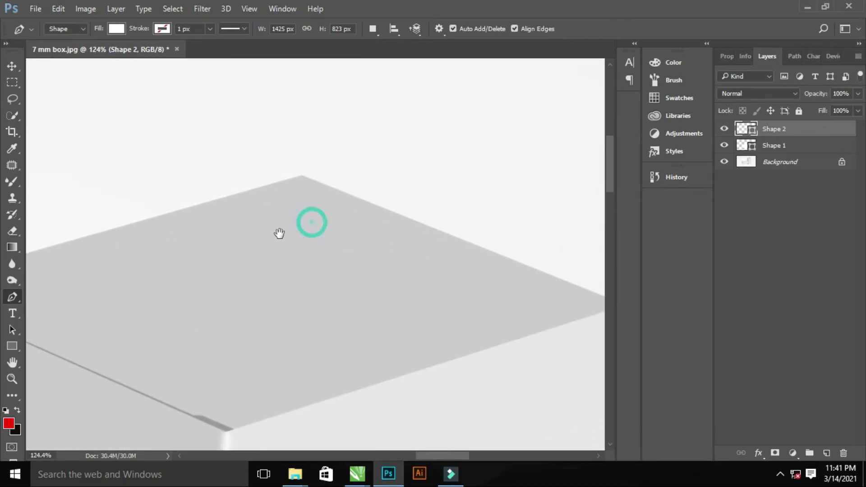
pyautogui.hscroll(7, 377, 230)
pyautogui.scroll(-3, 306, 207)
pyautogui.click(307, 195)
pyautogui.moveTo(290, 280); pyautogui.dragTo(294, 258)
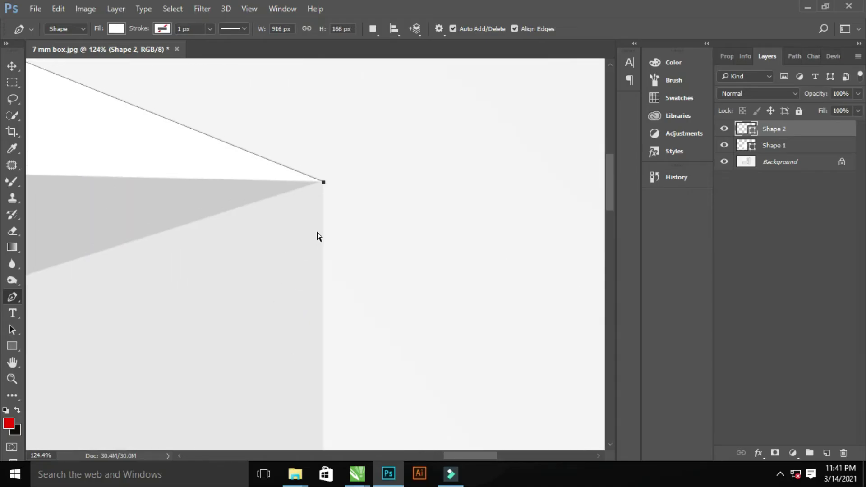
pyautogui.moveTo(323, 182); pyautogui.dragTo(322, 180)
pyautogui.scroll(-2, 309, 190)
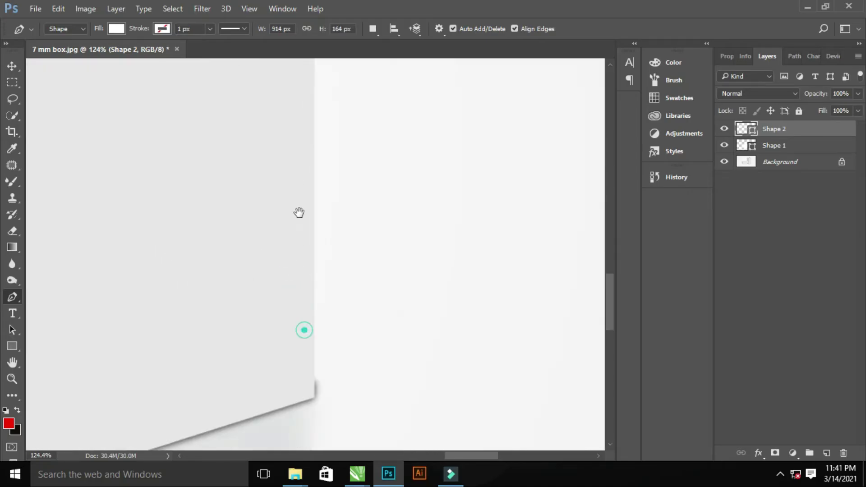
pyautogui.scroll(-4, 300, 211)
pyautogui.click(311, 147)
pyautogui.moveTo(259, 278); pyautogui.dragTo(284, 279)
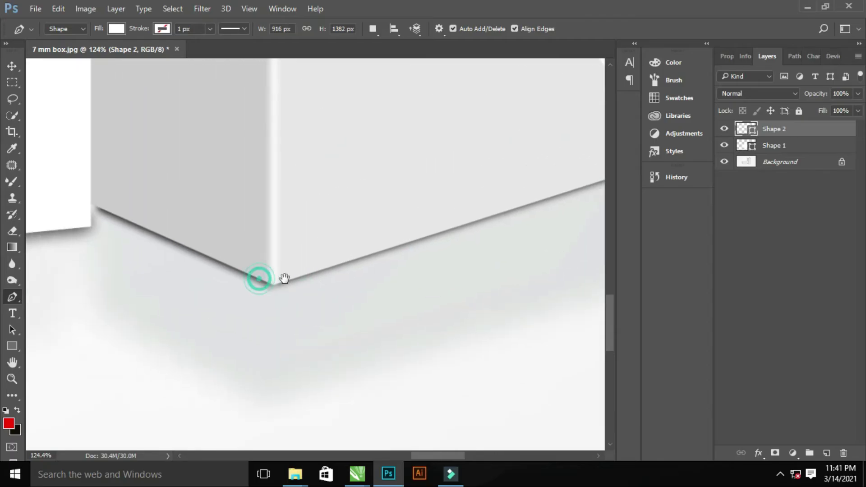
pyautogui.click(275, 285)
# Finish the tall box outline around the grey wedge and top edge as Shape 2.
pyautogui.scroll(-5, 272, 304)
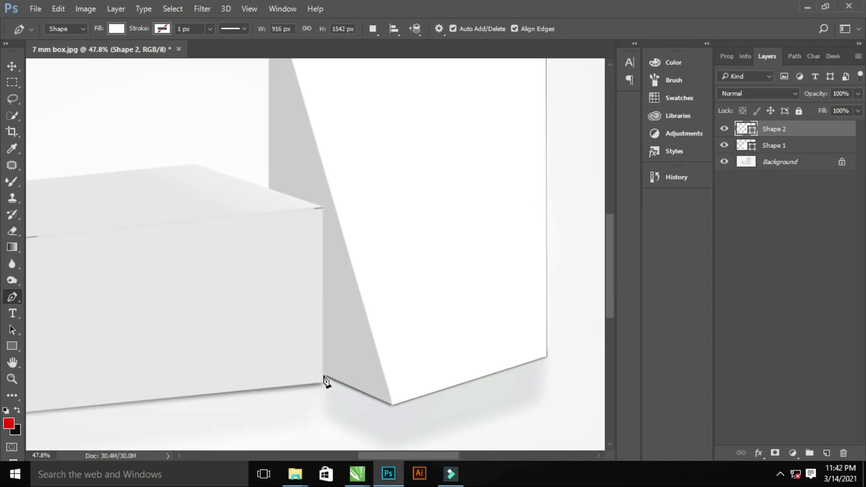
pyautogui.click(325, 381)
pyautogui.scroll(5, 372, 405)
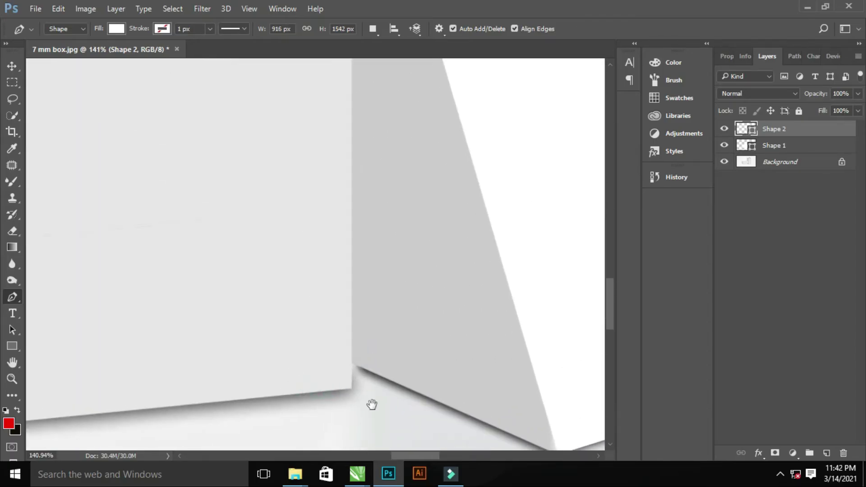
pyautogui.click(352, 363)
pyautogui.scroll(5, 277, 290)
pyautogui.moveTo(276, 338); pyautogui.dragTo(283, 392)
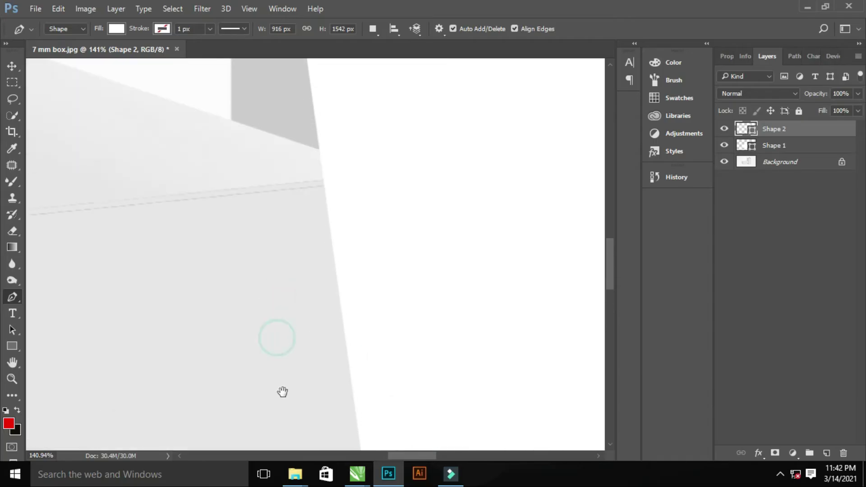
pyautogui.click(231, 121)
pyautogui.moveTo(238, 112); pyautogui.dragTo(258, 300)
pyautogui.scroll(5, 243, 332)
pyautogui.scroll(3, 248, 241)
pyautogui.scroll(-5, 339, 310)
pyautogui.press('Return')
# Rename the first shape layer BOX 1 and load its shape as a selection.
pyautogui.doubleClick(784, 146)
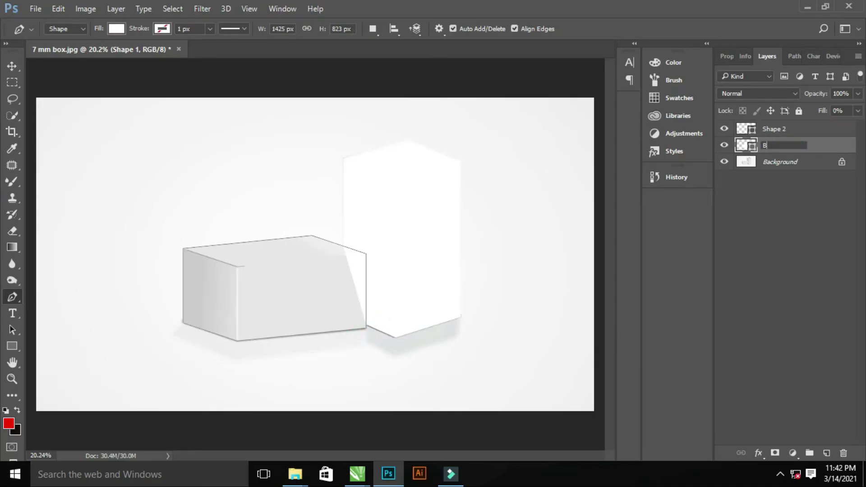
pyautogui.click(779, 130)
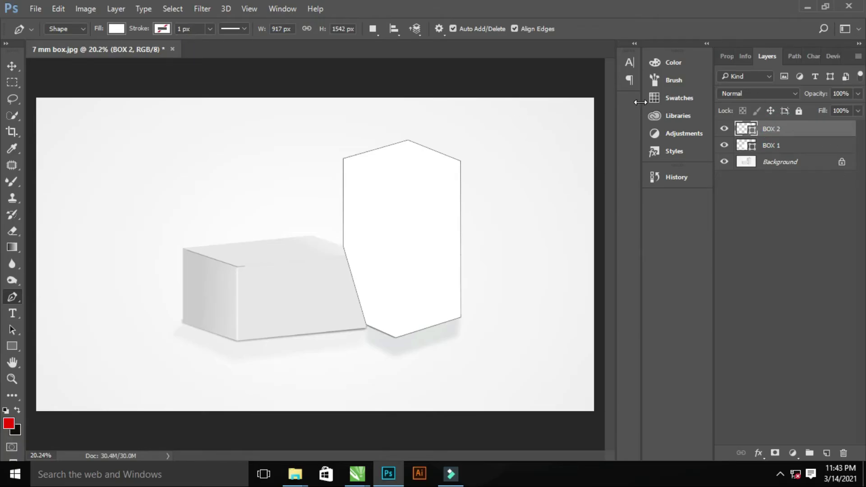
pyautogui.keyDown('ctrl'); pyautogui.click(748, 145); pyautogui.keyUp('ctrl')
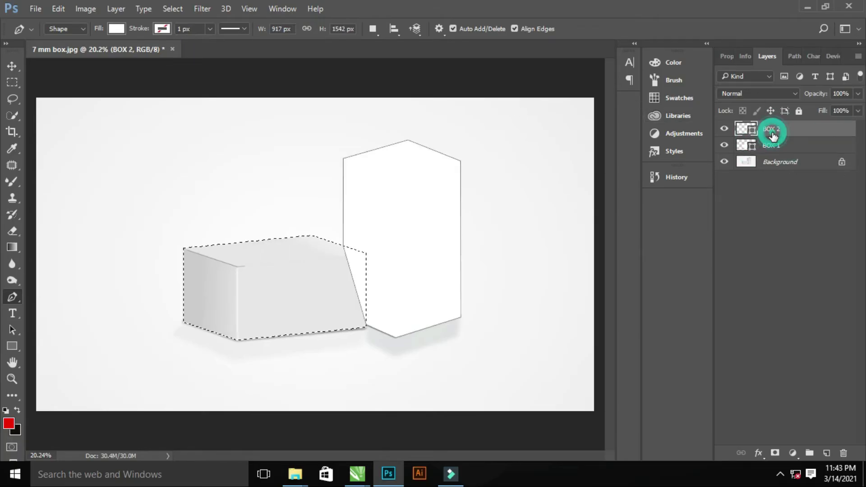
# Rasterize BOX 2 and erase the white streaks along the box edges.
pyautogui.press('e')
pyautogui.click(419, 253)
pyautogui.click(392, 190)
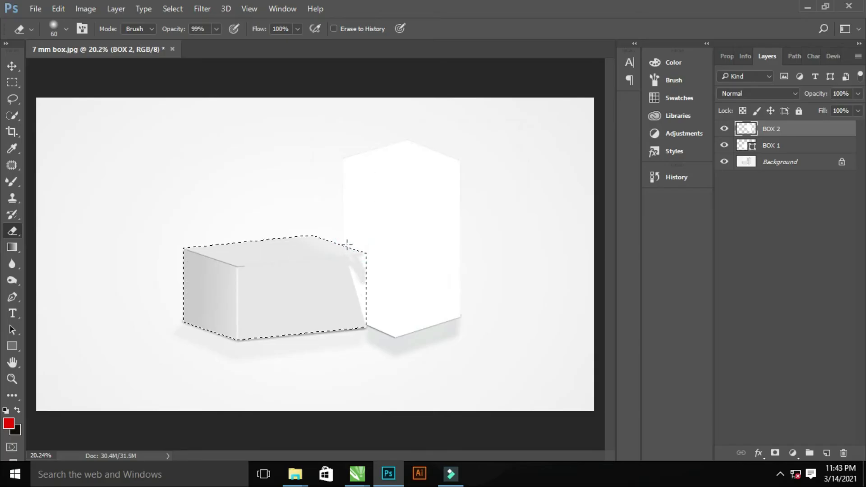
pyautogui.moveTo(340, 243); pyautogui.dragTo(364, 301)
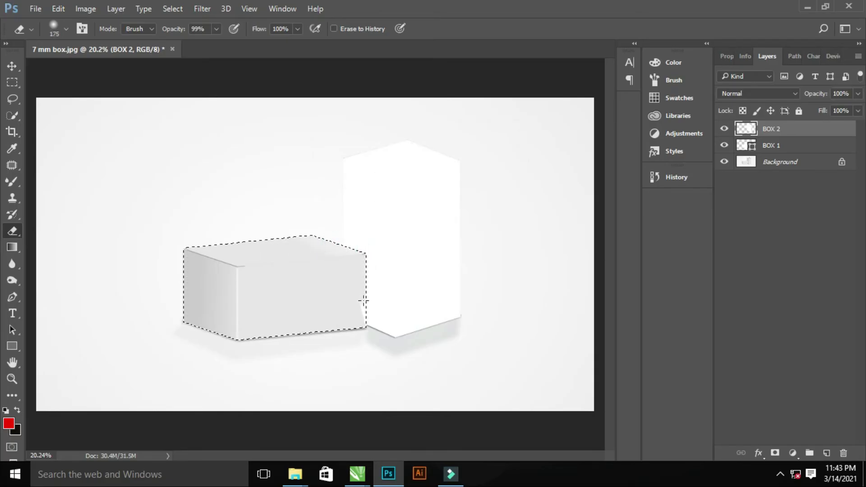
pyautogui.scroll(5, 364, 281)
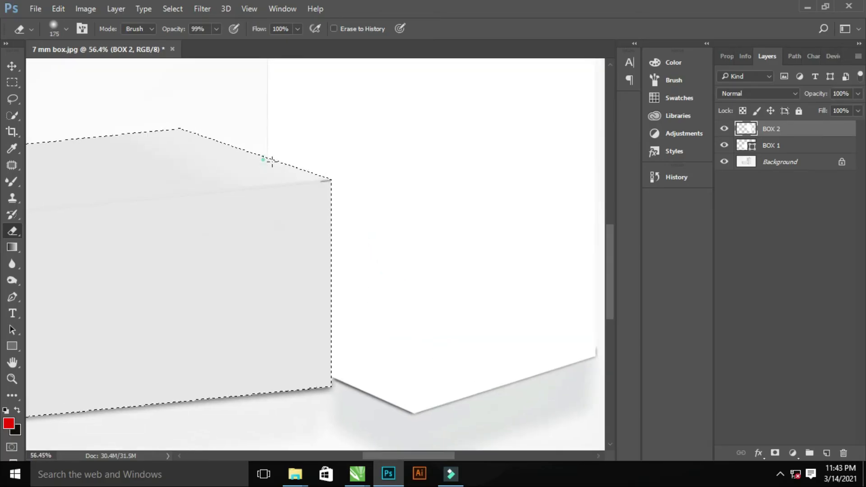
pyautogui.moveTo(329, 230); pyautogui.dragTo(328, 381)
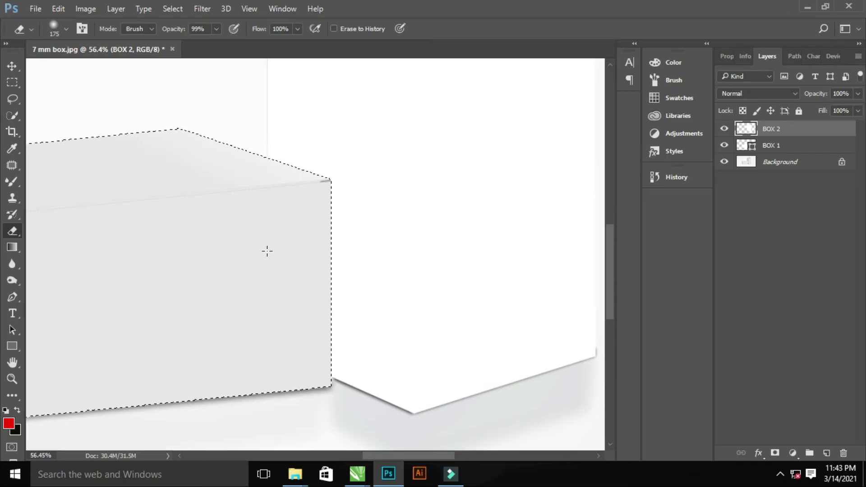
pyautogui.click(66, 29)
pyautogui.click(66, 123)
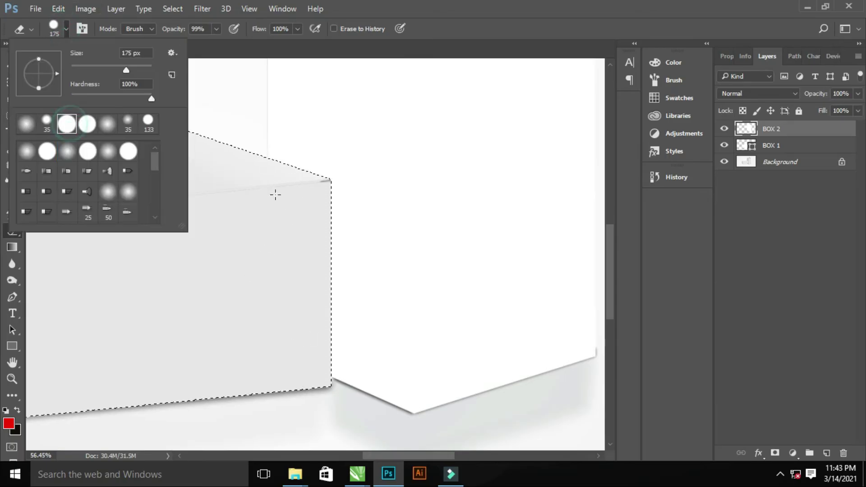
pyautogui.click(247, 152)
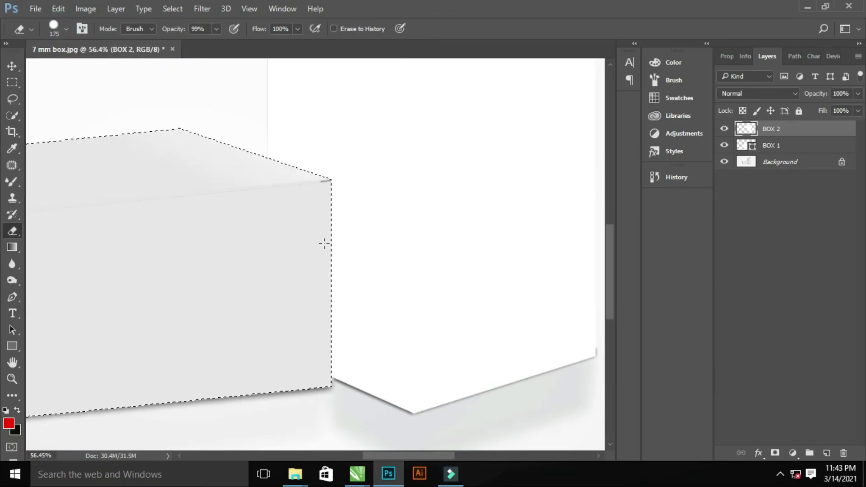
# Set BOX 2 fill to 0%, group BOX 1 with BOX 2, and start naming the group OBJECT.
pyautogui.hotkey('ctrl', '0')
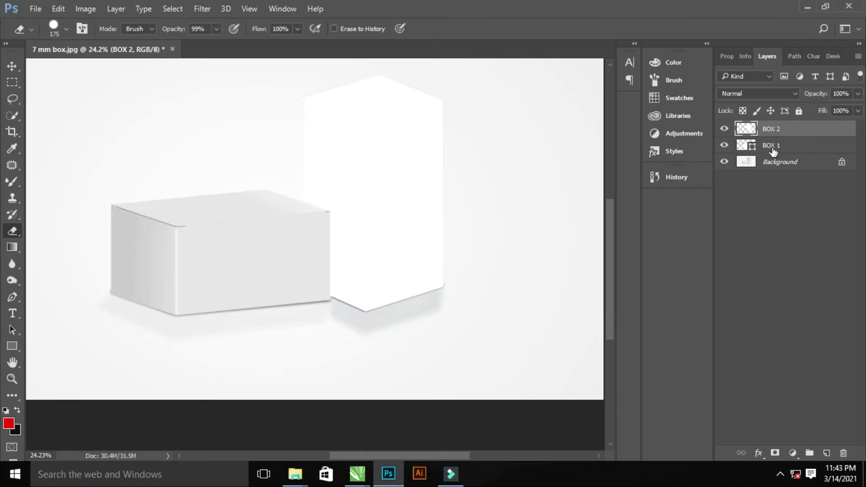
pyautogui.click(857, 111)
pyautogui.moveTo(854, 126); pyautogui.dragTo(703, 143)
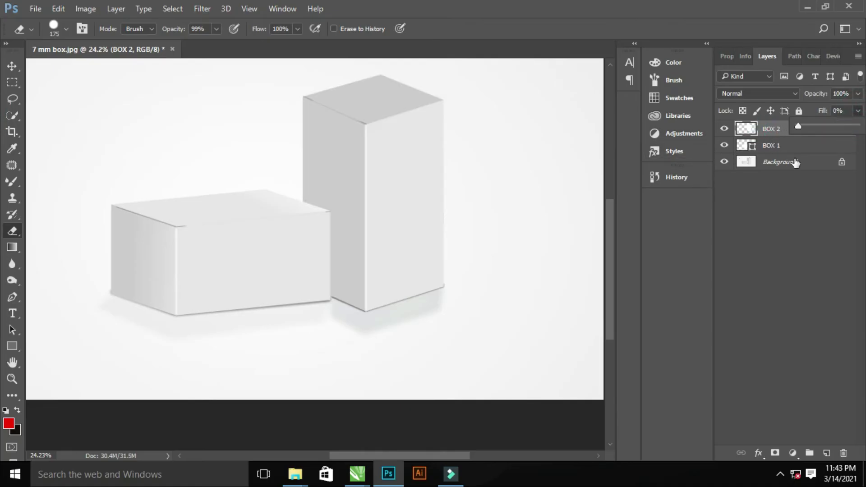
pyautogui.keyDown('shift'); pyautogui.click(792, 145); pyautogui.keyUp('shift')
pyautogui.moveTo(792, 145); pyautogui.dragTo(810, 452)
pyautogui.doubleClick(769, 130)
pyautogui.write('OBJECT')
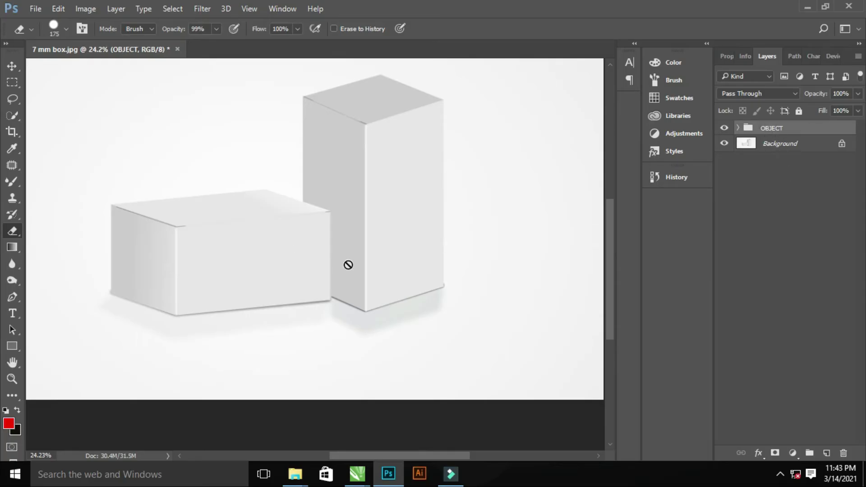
# Draw a rectangle over the wide box's left side face and fill it red.
pyautogui.scroll(-2, 342, 264)
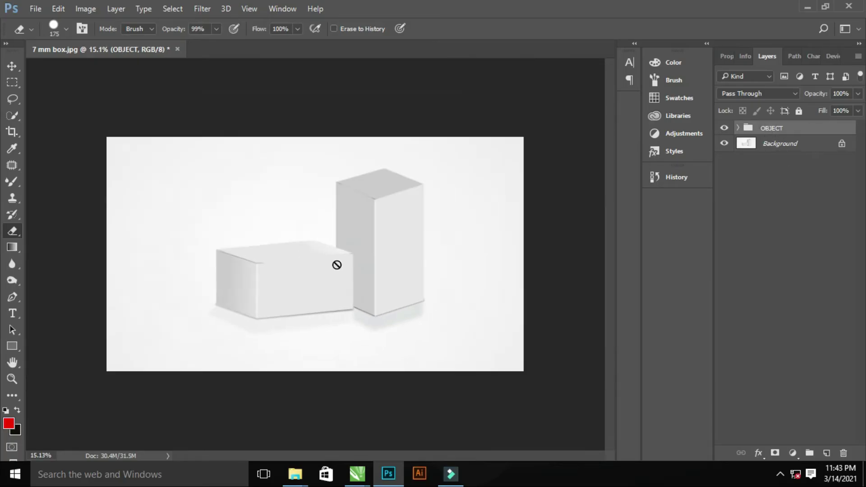
pyautogui.scroll(2, 374, 298)
pyautogui.scroll(2, 316, 311)
pyautogui.scroll(1, 271, 298)
pyautogui.scroll(2, 292, 307)
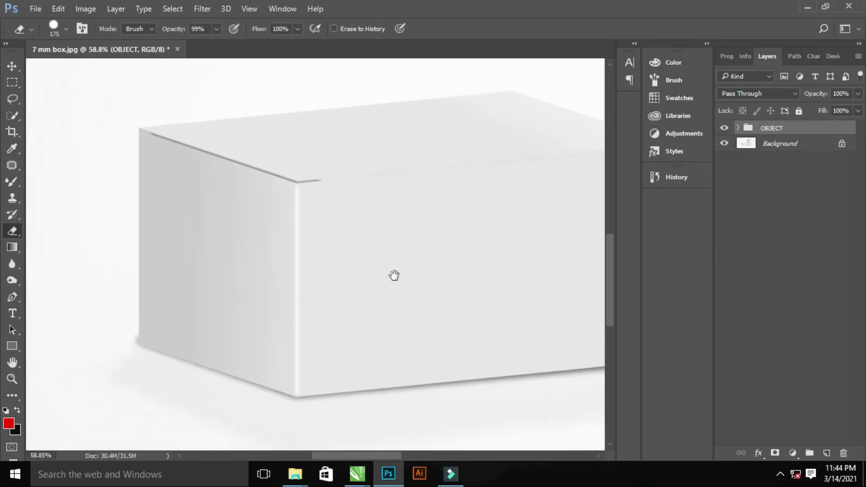
pyautogui.click(12, 345)
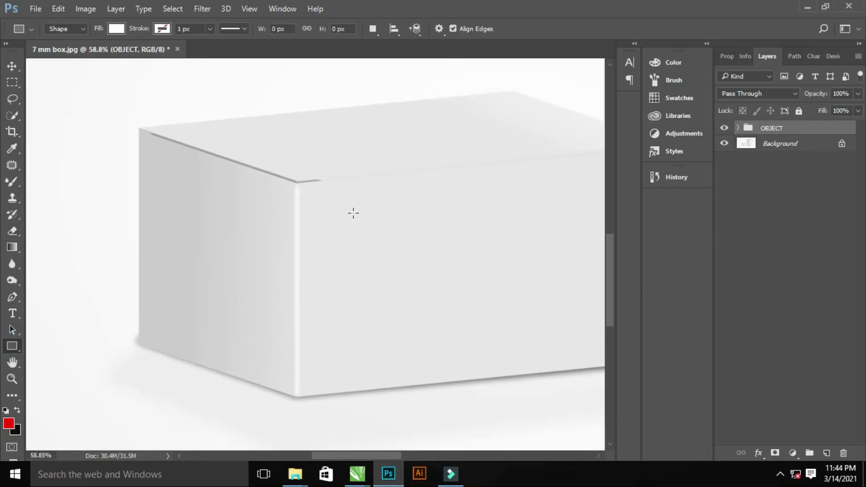
pyautogui.moveTo(139, 130); pyautogui.dragTo(296, 398)
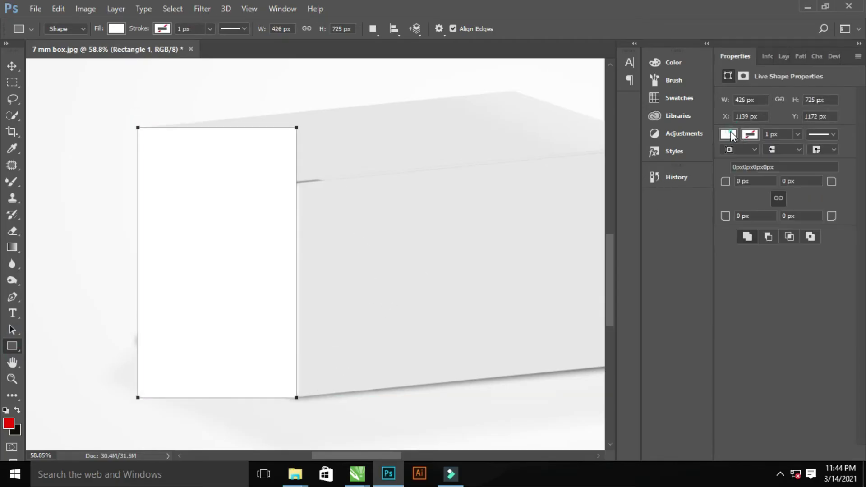
pyautogui.click(729, 134)
pyautogui.click(728, 217)
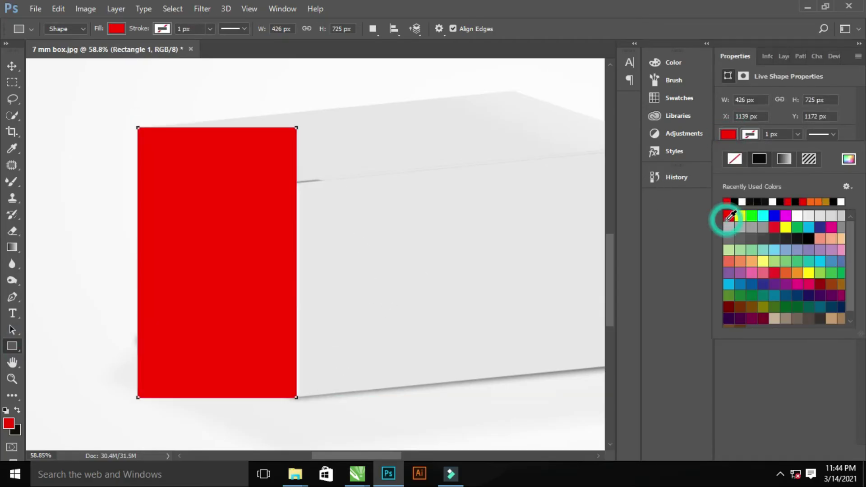
# Duplicate the red rectangle layer with Ctrl+J for the other box faces.
pyautogui.click(783, 57)
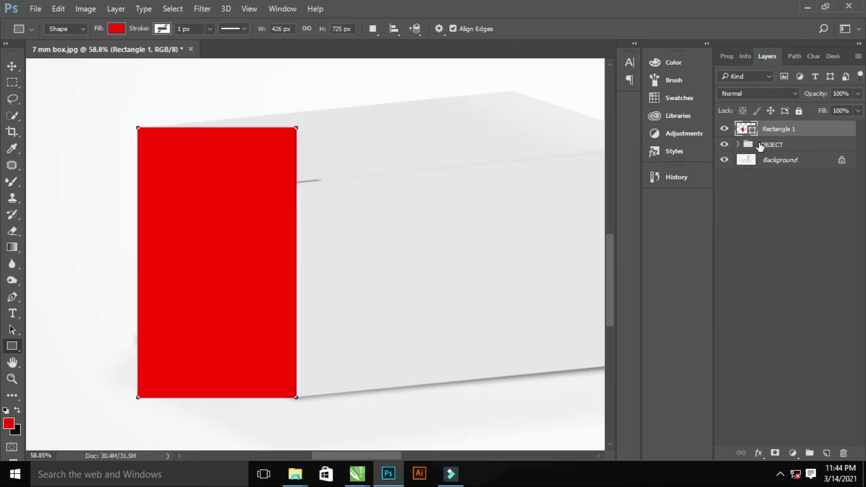
pyautogui.hotkey('ctrl', 'j')
pyautogui.hotkey('ctrl', 'j')
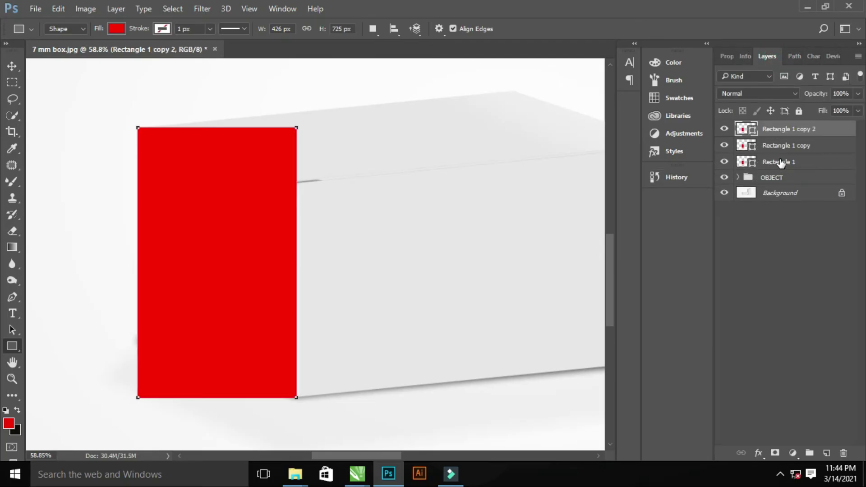
pyautogui.hotkey('ctrl', 'j')
pyautogui.hotkey('ctrl', 'j')
pyautogui.hotkey('ctrl', 'j')
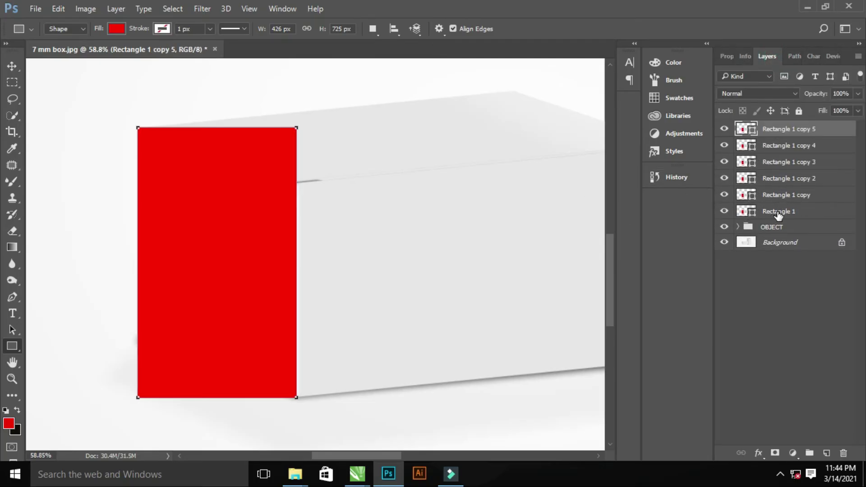
# Rename the rectangle layers BOX 1SIDE, BOX 1 FRONT, BOX 2 TOP, BOX 2 FRONT and BOX2 LOGO.
pyautogui.doubleClick(778, 212)
pyautogui.write('E')
pyautogui.doubleClick(790, 196)
pyautogui.write('BOX 1 TOP')
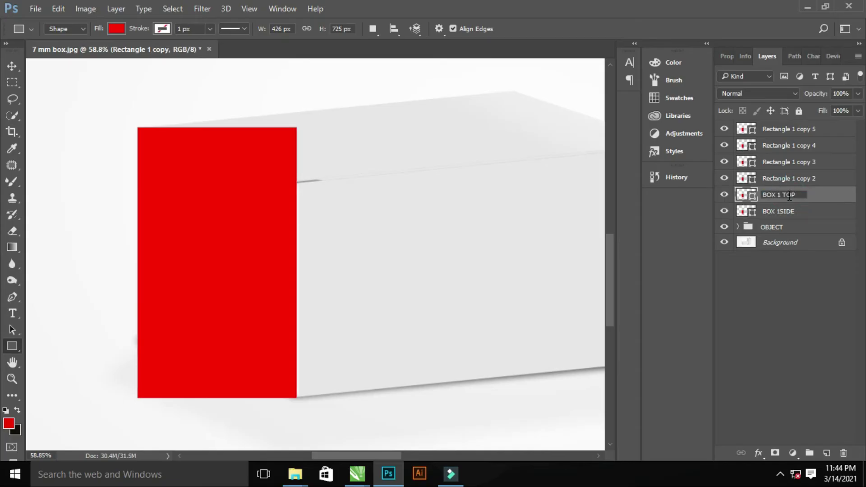
pyautogui.doubleClick(789, 178)
pyautogui.write('BOX 1 FRONT')
pyautogui.doubleClick(789, 162)
pyautogui.write('BOX 2 SIDE')
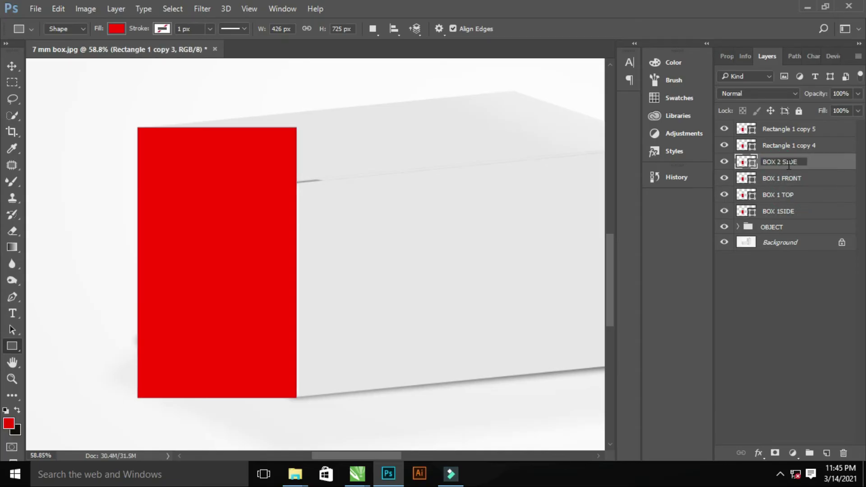
pyautogui.press('BackSpace')
pyautogui.press('BackSpace')
pyautogui.press('BackSpace')
pyautogui.write('TOP')
pyautogui.doubleClick(789, 146)
pyautogui.write('BOX 2 FRONT')
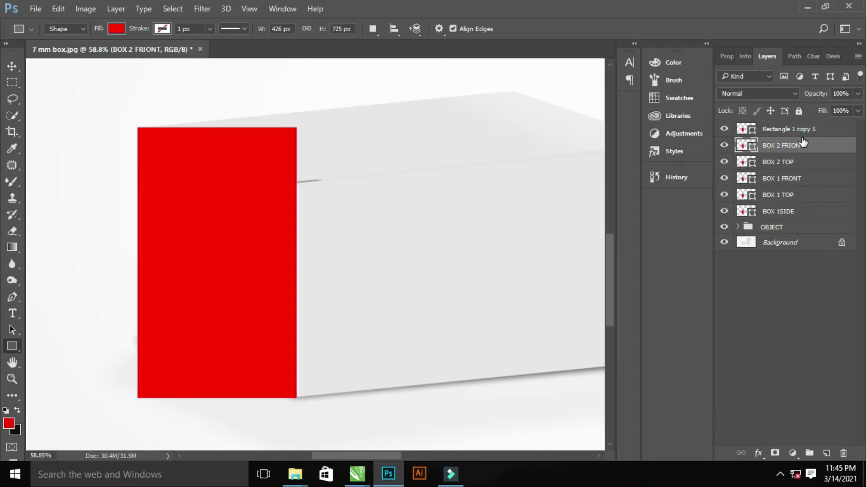
pyautogui.doubleClick(795, 128)
pyautogui.write('BOX2 LOGO')
pyautogui.press('Return')
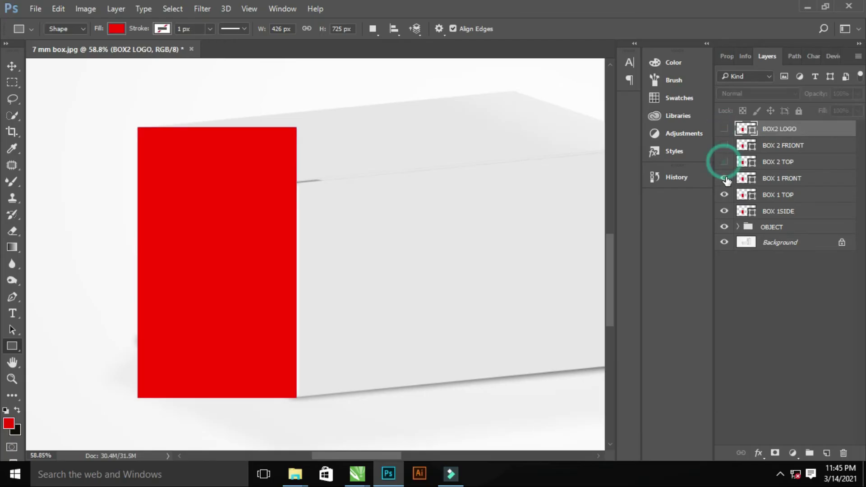
# Convert BOX 1SIDE to a smart object and lower its fill so the box shows through.
pyautogui.rightClick(790, 211)
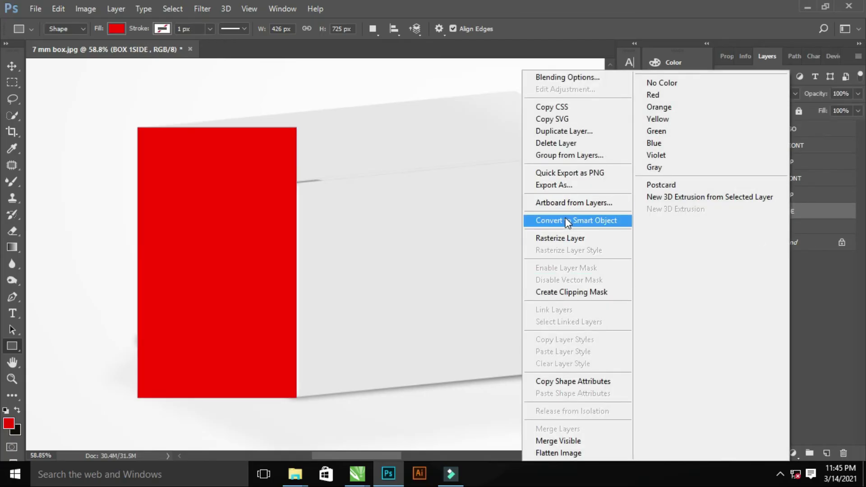
pyautogui.click(564, 219)
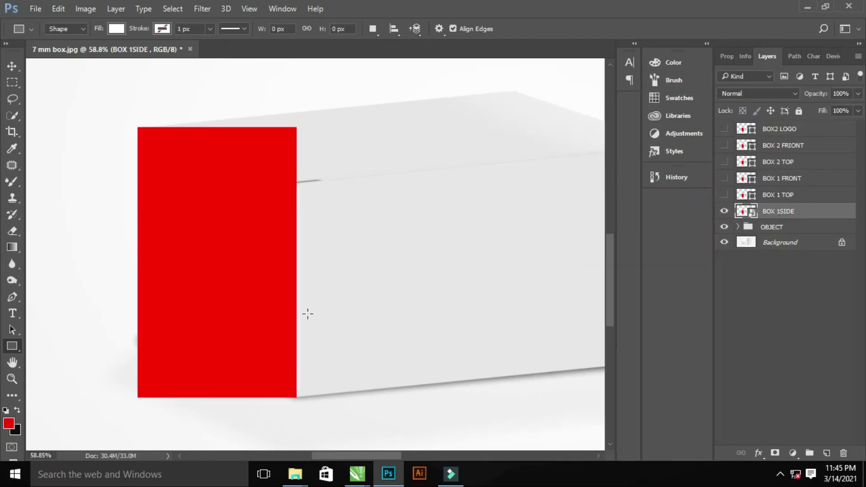
pyautogui.hotkey('ctrl', 't')
pyautogui.click(858, 111)
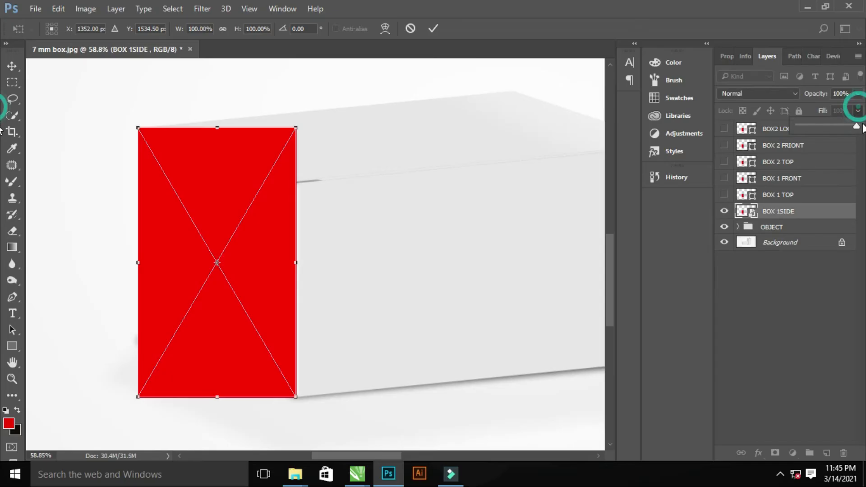
pyautogui.moveTo(818, 135); pyautogui.dragTo(802, 135)
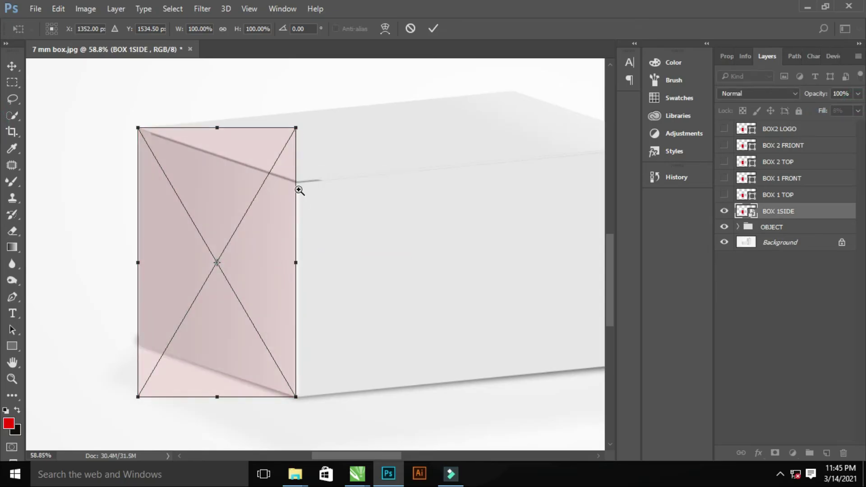
# Drag the BOX 1SIDE panel's right and bottom corners onto the box's left side face.
pyautogui.scroll(3, 299, 187)
pyautogui.moveTo(296, 147); pyautogui.dragTo(297, 194)
pyautogui.moveTo(293, 96); pyautogui.dragTo(295, 219)
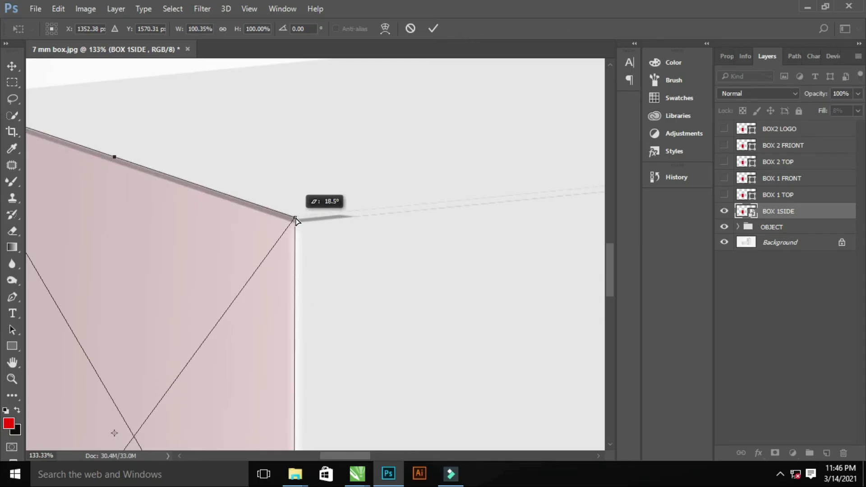
pyautogui.moveTo(293, 294); pyautogui.dragTo(277, 182)
pyautogui.scroll(-5, 261, 257)
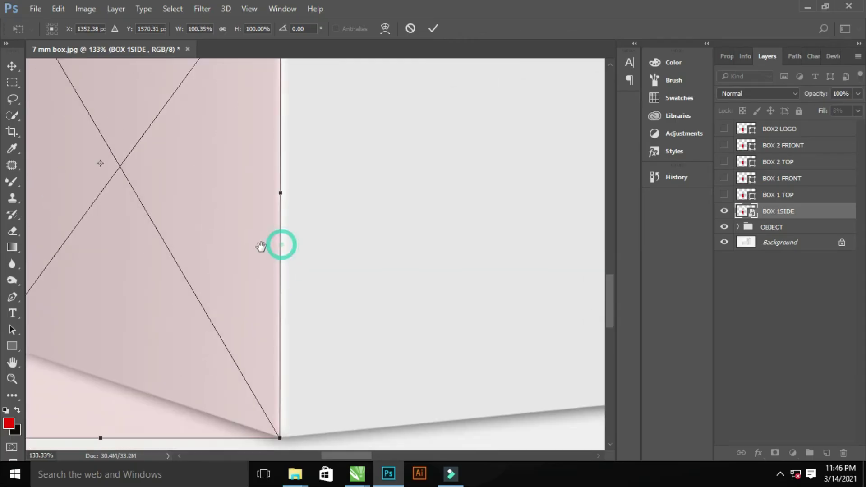
pyautogui.scroll(4, 280, 316)
pyautogui.moveTo(279, 352); pyautogui.dragTo(280, 350)
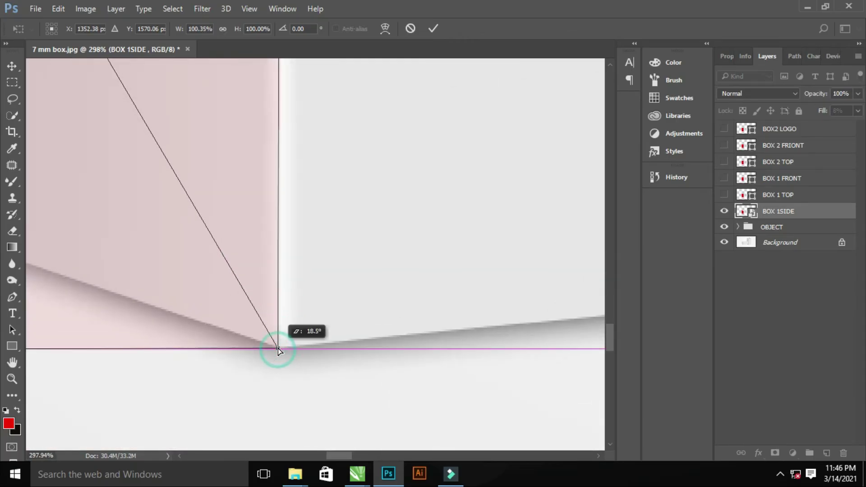
pyautogui.moveTo(365, 316); pyautogui.dragTo(512, 336)
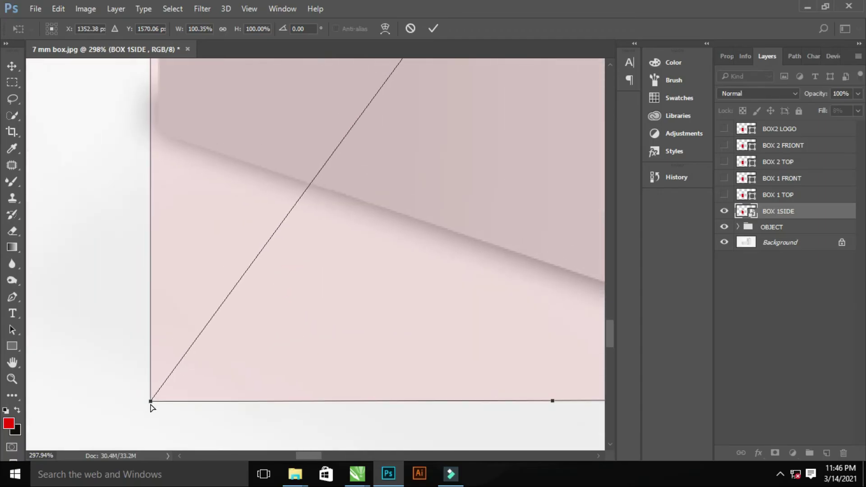
pyautogui.moveTo(151, 401); pyautogui.dragTo(159, 133)
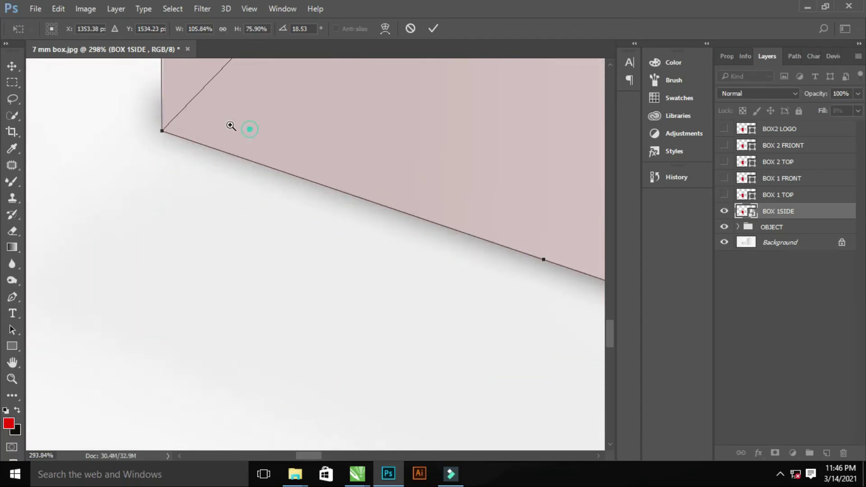
# Fit the panel's top-left corner to the box's top edge and commit the skew.
pyautogui.scroll(3, 243, 213)
pyautogui.scroll(2, 284, 267)
pyautogui.moveTo(202, 114); pyautogui.dragTo(212, 116)
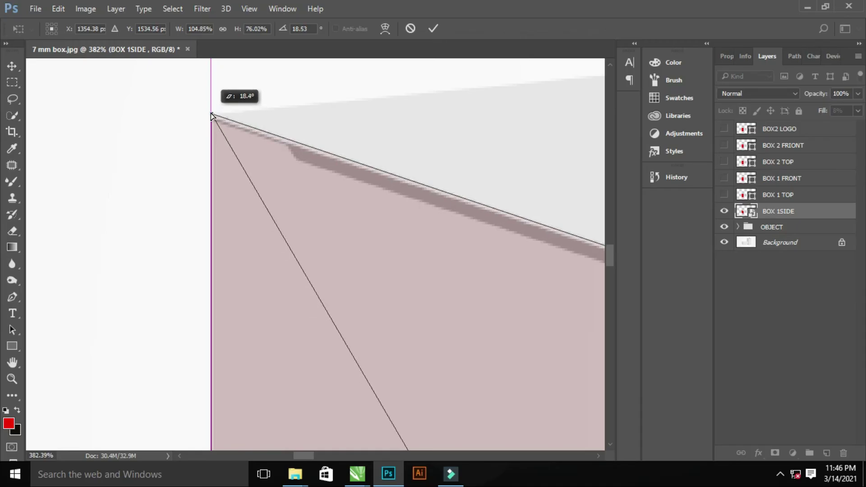
pyautogui.scroll(-1, 299, 174)
pyautogui.scroll(-1, 371, 193)
pyautogui.scroll(-1, 410, 223)
pyautogui.scroll(-1, 339, 199)
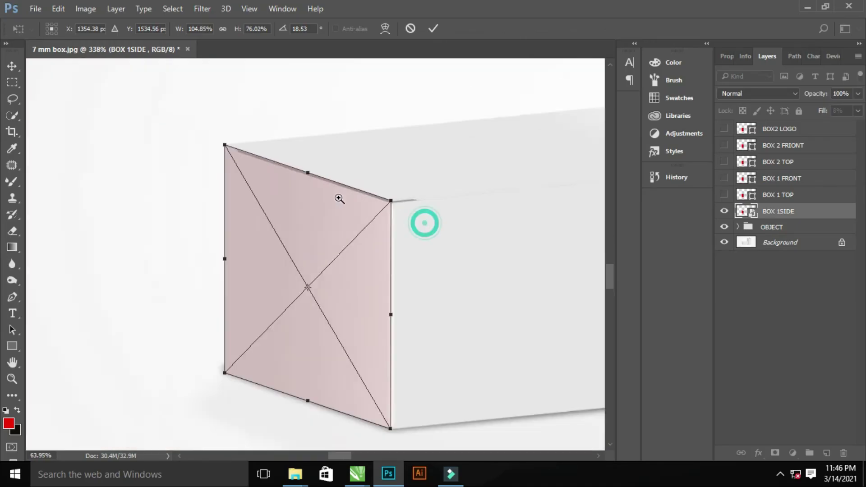
pyautogui.scroll(-5, 339, 199)
pyautogui.press('Return')
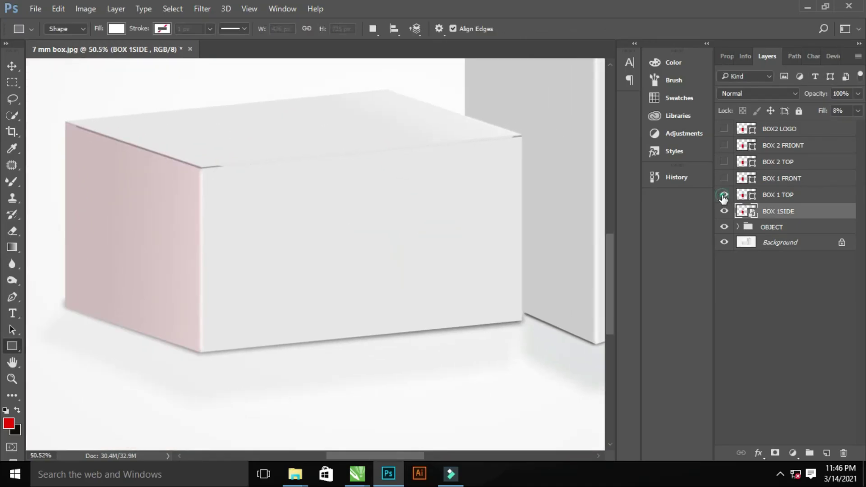
# Show the BOX 1 TOP layer and convert it to a smart object.
pyautogui.click(723, 195)
pyautogui.click(789, 196)
pyautogui.rightClick(789, 196)
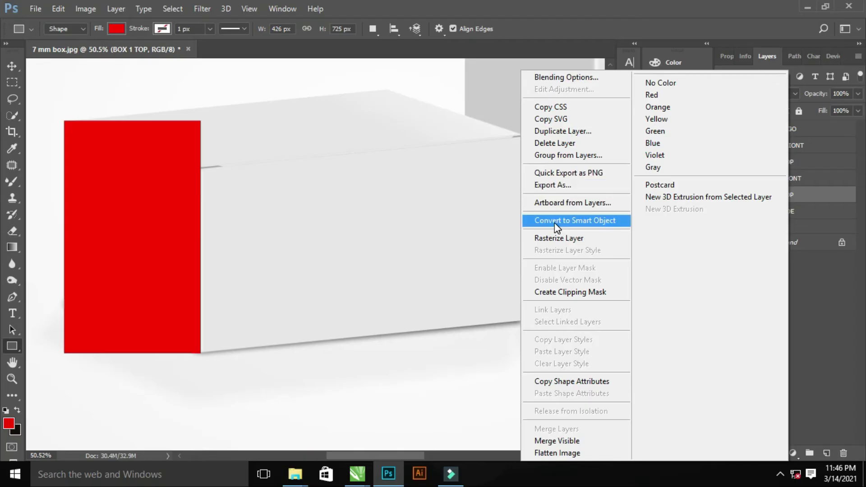
pyautogui.click(553, 221)
# Start a Distort transform on BOX 1 TOP and lower its Fill to about 8%.
pyautogui.hotkey('ctrl', 't')
pyautogui.rightClick(123, 195)
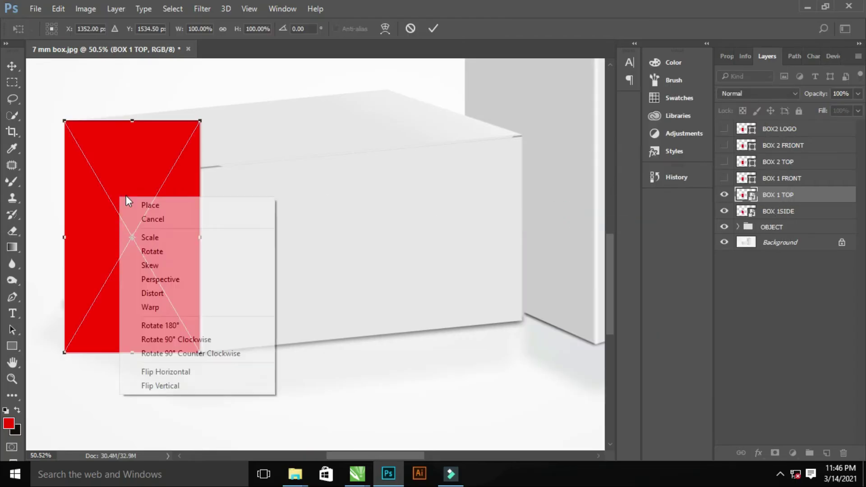
pyautogui.click(173, 296)
pyautogui.click(858, 111)
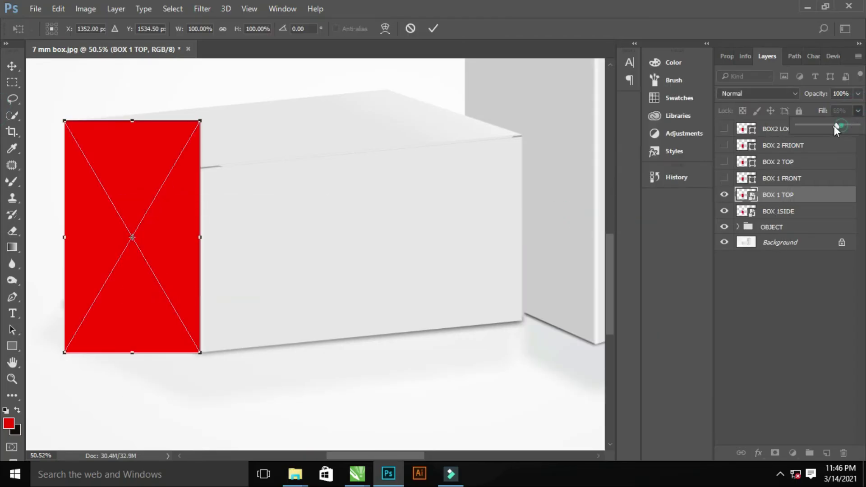
pyautogui.moveTo(857, 125); pyautogui.dragTo(370, 124)
# Pull the BOX 1 TOP corners onto the front-left and right corners of the box's top face.
pyautogui.moveTo(201, 121); pyautogui.dragTo(385, 89)
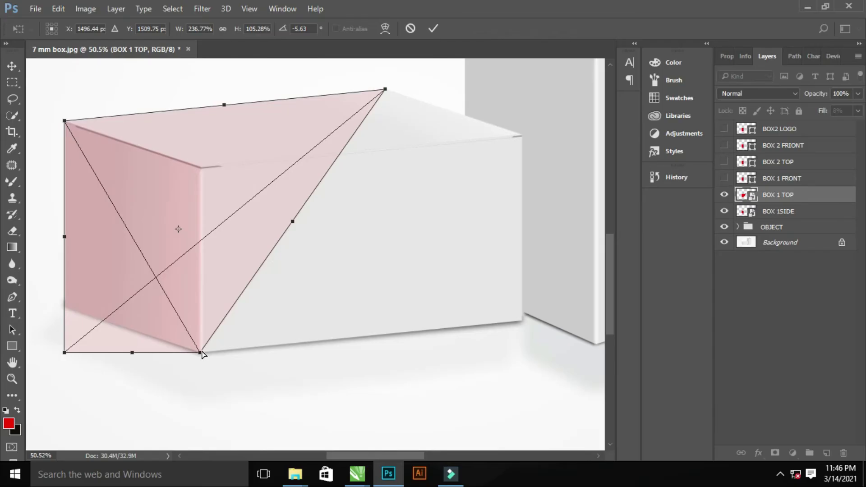
pyautogui.moveTo(200, 353); pyautogui.dragTo(522, 137)
pyautogui.moveTo(64, 352); pyautogui.dragTo(200, 166)
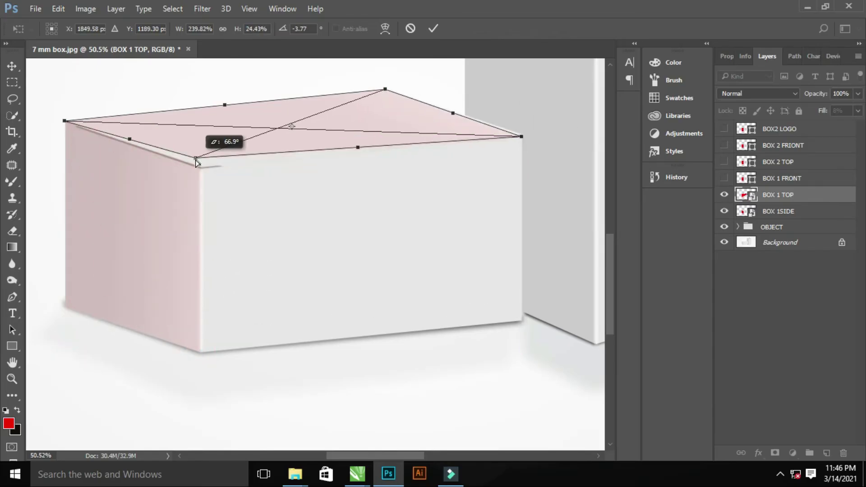
pyautogui.scroll(10, 137, 161)
pyautogui.moveTo(137, 160); pyautogui.dragTo(247, 207)
pyautogui.moveTo(160, 166)
pyautogui.mouseDown()
pyautogui.moveTo(196, 141)
pyautogui.moveTo(166, 167)
pyautogui.mouseUp()
pyautogui.moveTo(560, 205); pyautogui.dragTo(244, 188)
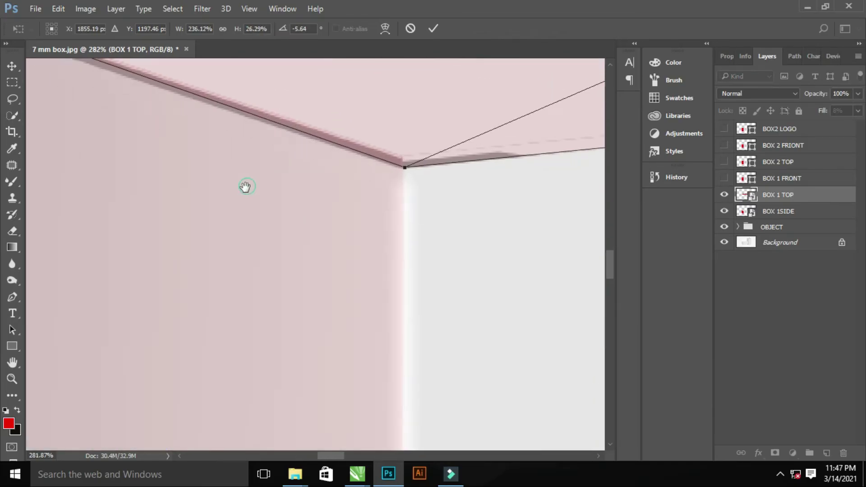
pyautogui.moveTo(389, 170); pyautogui.dragTo(263, 205)
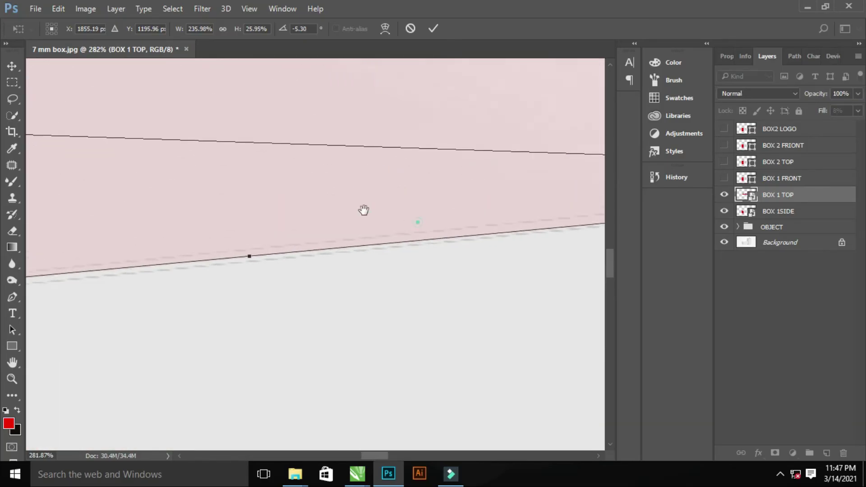
pyautogui.moveTo(478, 249); pyautogui.dragTo(478, 237)
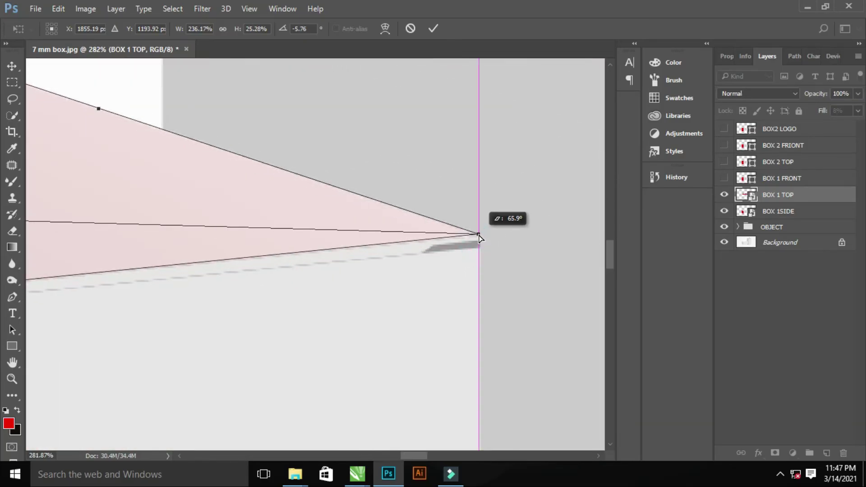
# Nudge the back corner onto the box edge and commit the top-face distortion.
pyautogui.moveTo(315, 188); pyautogui.dragTo(361, 242)
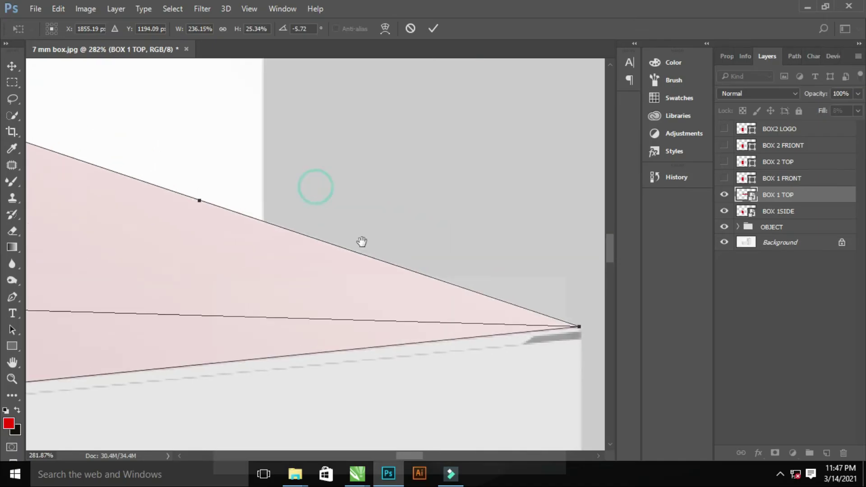
pyautogui.moveTo(301, 226); pyautogui.dragTo(331, 242)
pyautogui.scroll(5, 330, 242)
pyautogui.moveTo(239, 332)
pyautogui.mouseDown()
pyautogui.moveTo(233, 361)
pyautogui.moveTo(263, 331)
pyautogui.mouseUp()
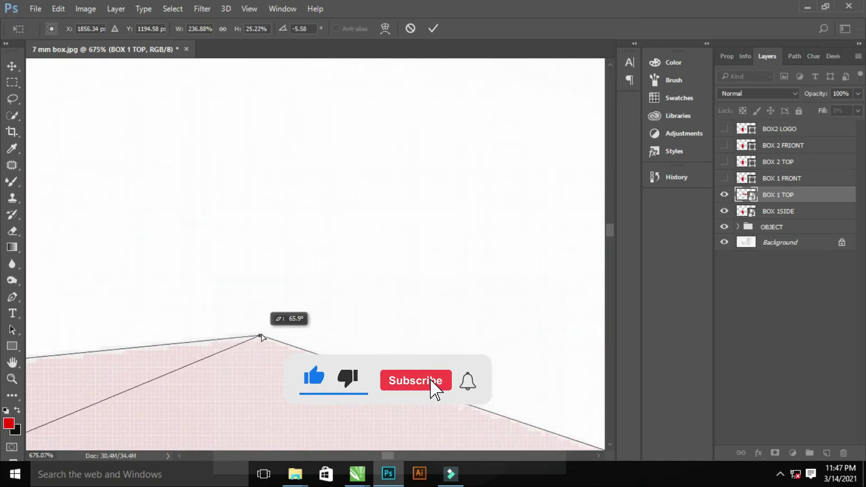
pyautogui.scroll(-10, 393, 334)
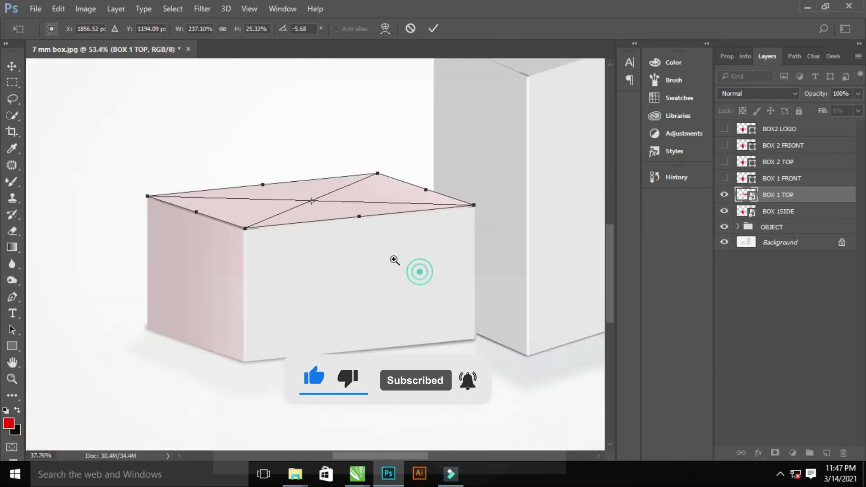
pyautogui.press('Return')
# Show BOX 1 FRONT, convert it to a smart object and make it faintly transparent.
pyautogui.click(724, 178)
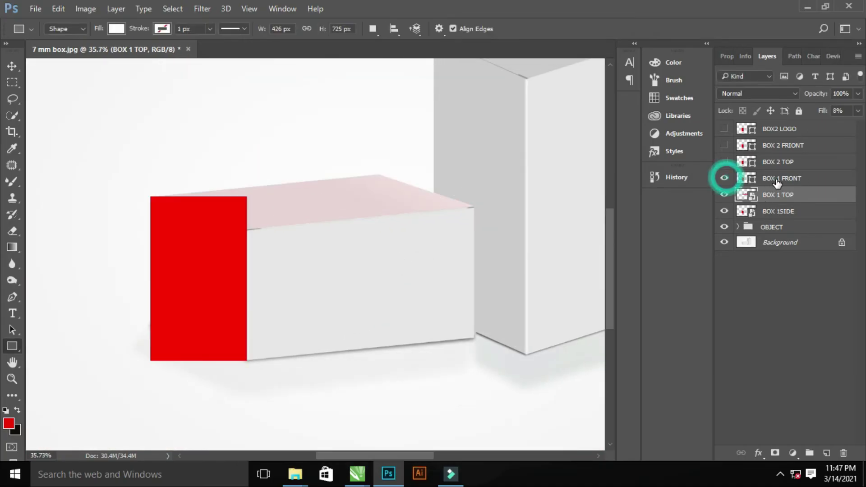
pyautogui.rightClick(776, 178)
pyautogui.click(521, 220)
pyautogui.click(858, 111)
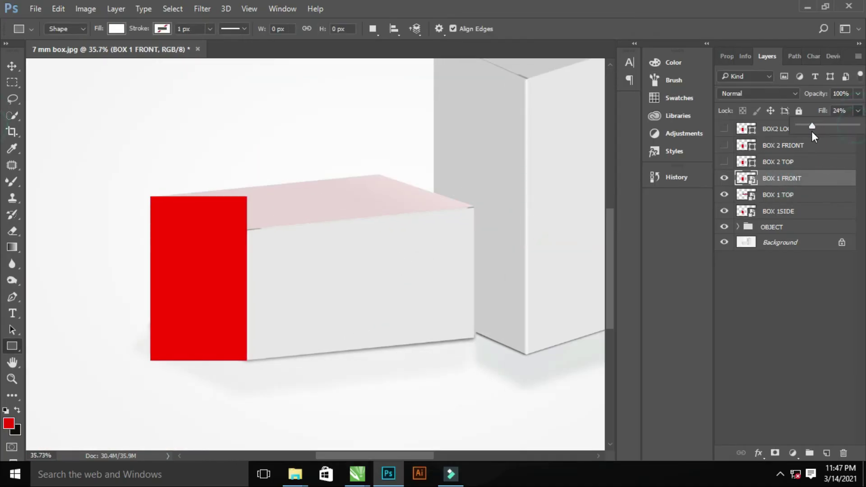
pyautogui.moveTo(812, 132); pyautogui.dragTo(804, 127)
# Skew the BOX 1 FRONT panel so its corners roughly match the box's front face.
pyautogui.hotkey('ctrl', 't')
pyautogui.rightClick(174, 256)
pyautogui.click(228, 325)
pyautogui.moveTo(248, 360); pyautogui.dragTo(474, 339)
pyautogui.moveTo(246, 197); pyautogui.dragTo(473, 208)
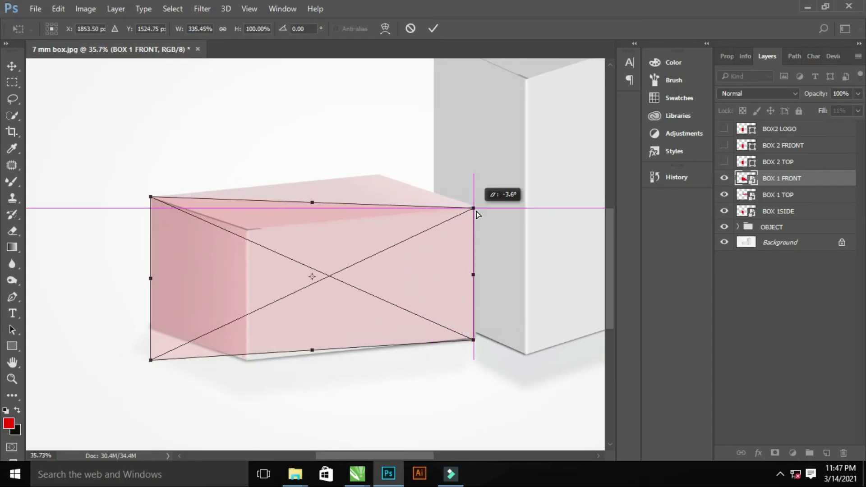
pyautogui.moveTo(150, 359)
pyautogui.mouseDown()
pyautogui.moveTo(242, 345)
pyautogui.moveTo(248, 359)
pyautogui.mouseUp()
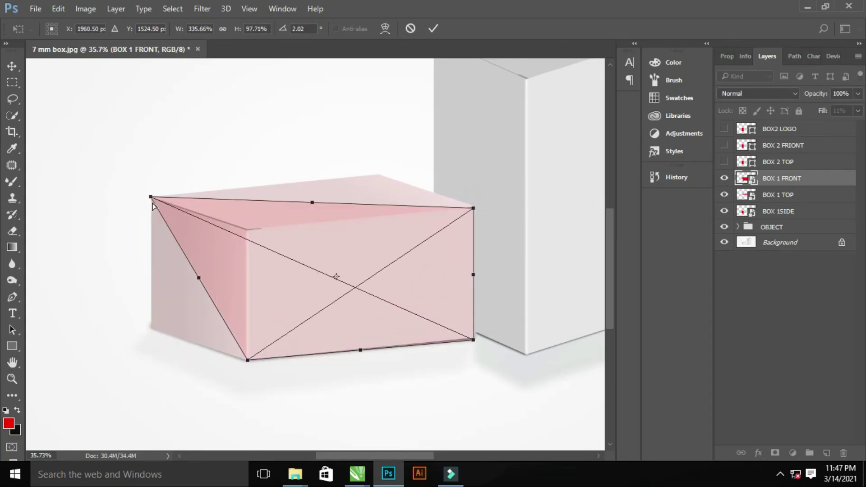
pyautogui.moveTo(151, 197); pyautogui.dragTo(247, 229)
# Raise the front panel's top-right and bottom-right corners exactly onto the box edges.
pyautogui.scroll(5, 247, 229)
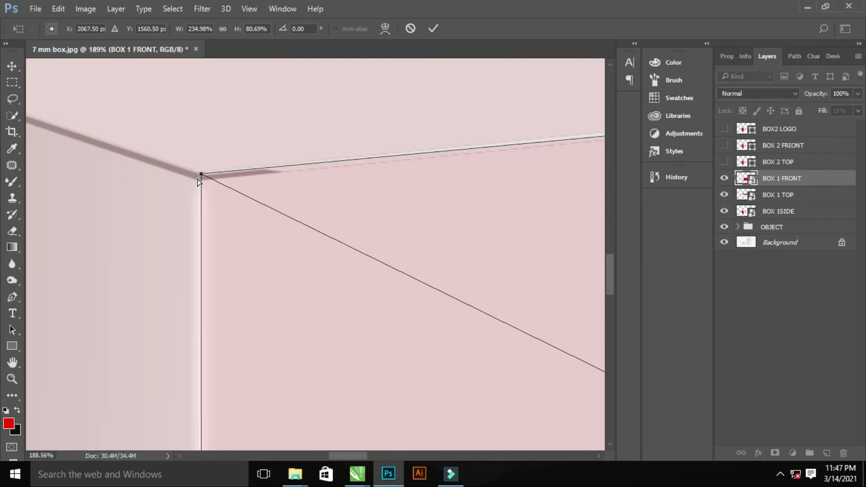
pyautogui.hscroll(5, 350, 222)
pyautogui.hscroll(5, 262, 252)
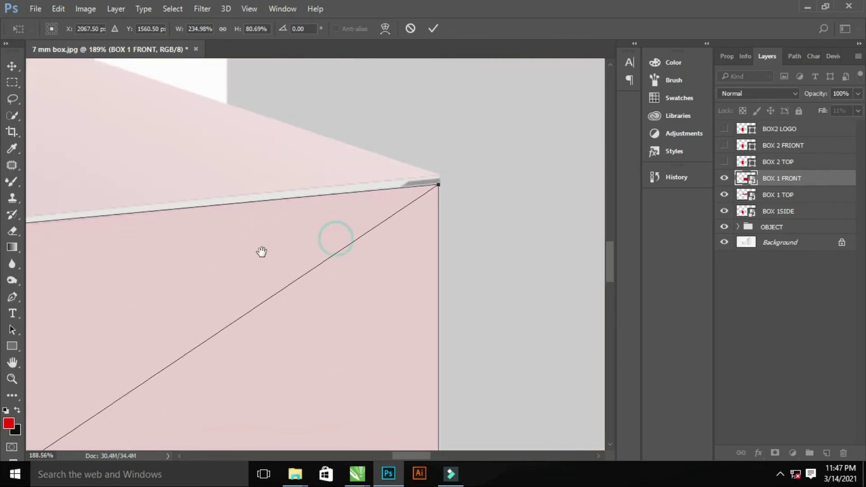
pyautogui.moveTo(439, 185); pyautogui.dragTo(438, 176)
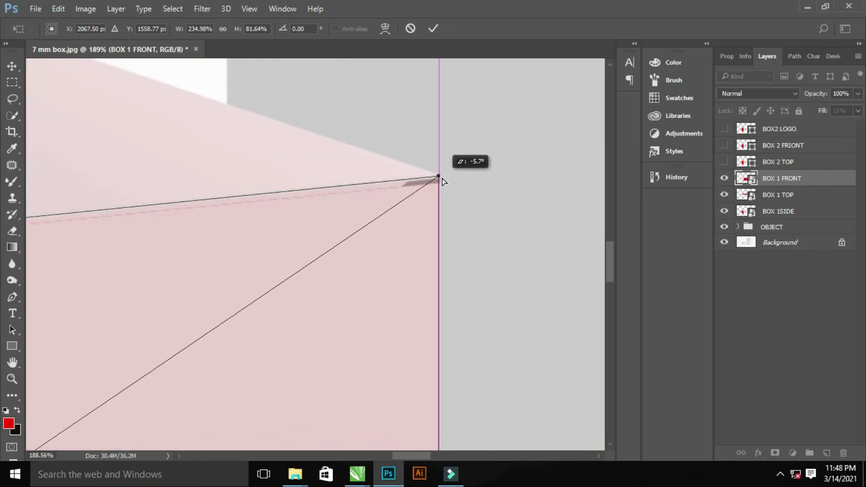
pyautogui.scroll(-6, 419, 240)
pyautogui.scroll(-3, 441, 272)
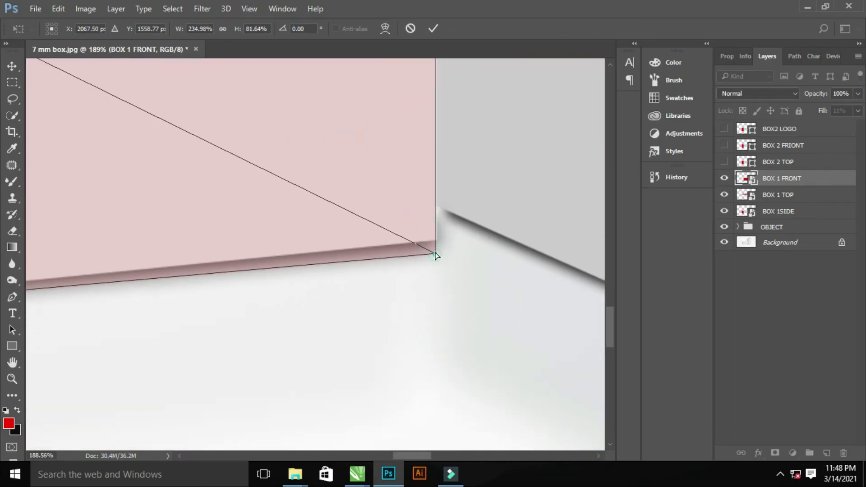
pyautogui.moveTo(435, 255); pyautogui.dragTo(436, 243)
# Pin the front panel's lower-left corner to the box corner and commit the distortion.
pyautogui.hscroll(-5, 477, 284)
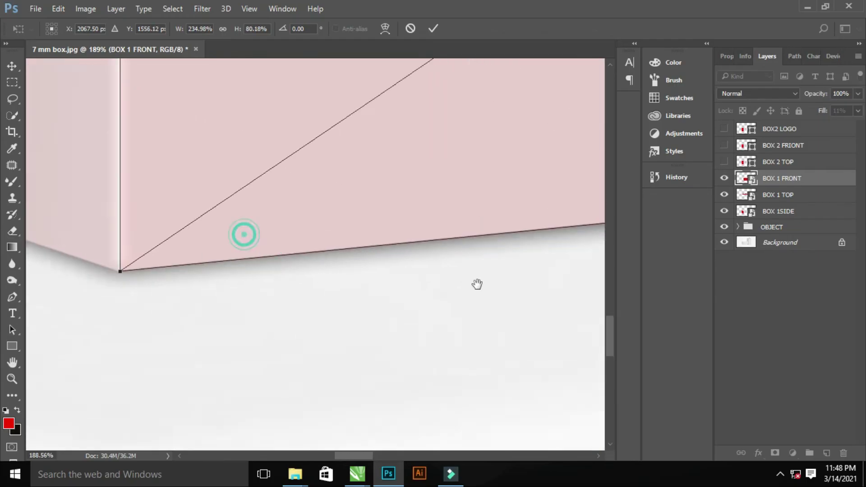
pyautogui.hscroll(-5, 477, 284)
pyautogui.moveTo(311, 299); pyautogui.dragTo(314, 303)
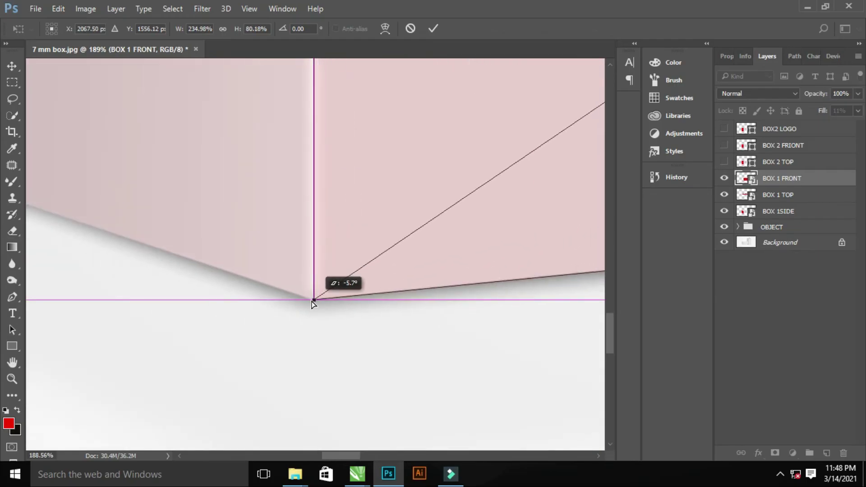
pyautogui.scroll(-8, 313, 301)
pyautogui.scroll(2, 292, 324)
pyautogui.press('Return')
pyautogui.press('u')
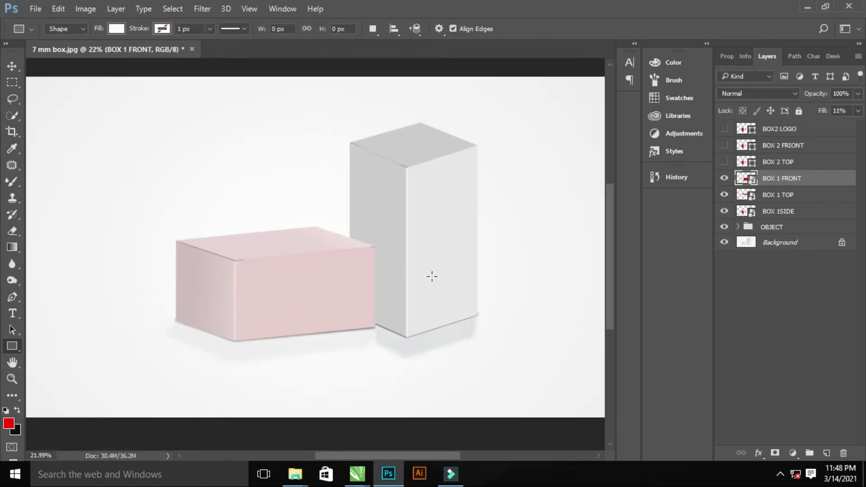
pyautogui.scroll(-1, 432, 277)
# Cancel the accidental new-rectangle settings dialog.
pyautogui.scroll(1, 338, 241)
pyautogui.scroll(1, 361, 243)
pyautogui.click(110, 260)
pyautogui.click(473, 199)
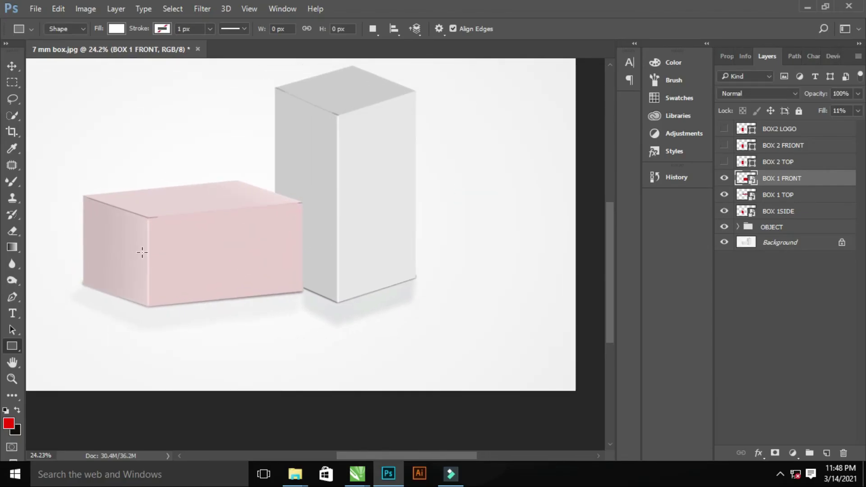
# Expand the OBJECT group and add layer masks to BOX 1SIDE and BOX 1 TOP.
pyautogui.click(774, 212)
pyautogui.click(738, 227)
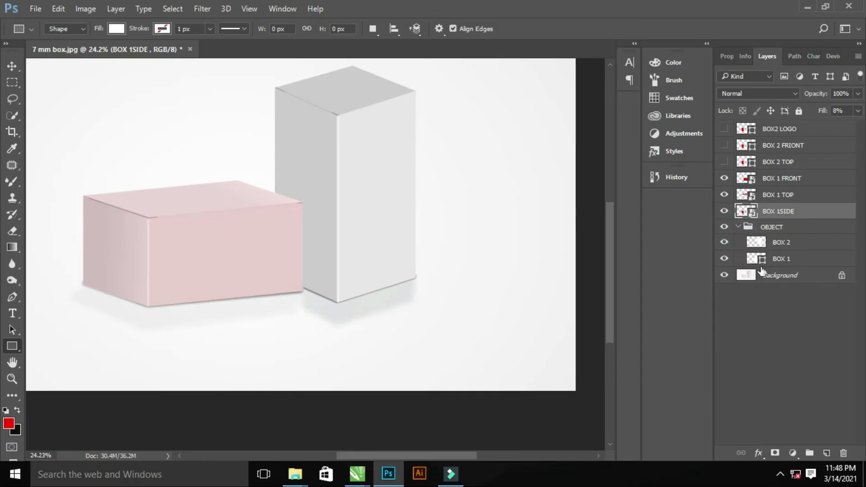
pyautogui.click(775, 453)
pyautogui.click(755, 198)
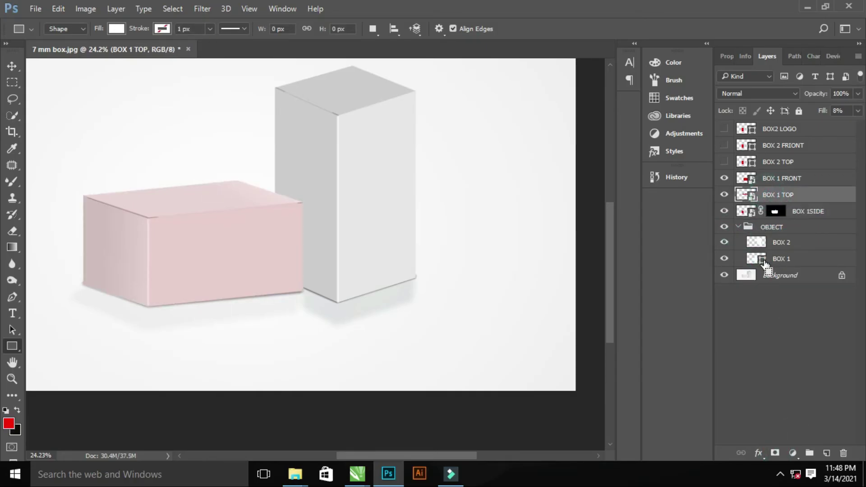
pyautogui.click(775, 452)
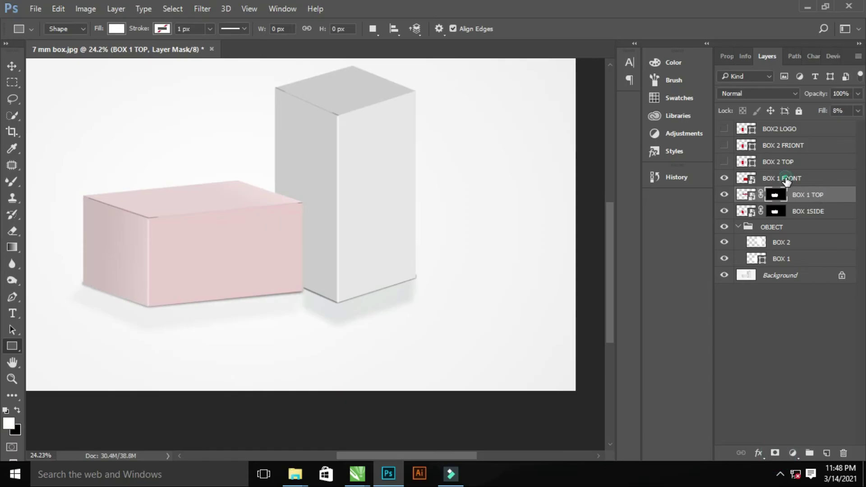
# Load the short box outline as a selection and mask BOX 1 FRONT with it.
pyautogui.click(786, 179)
pyautogui.keyDown('ctrl'); pyautogui.click(761, 264); pyautogui.keyUp('ctrl')
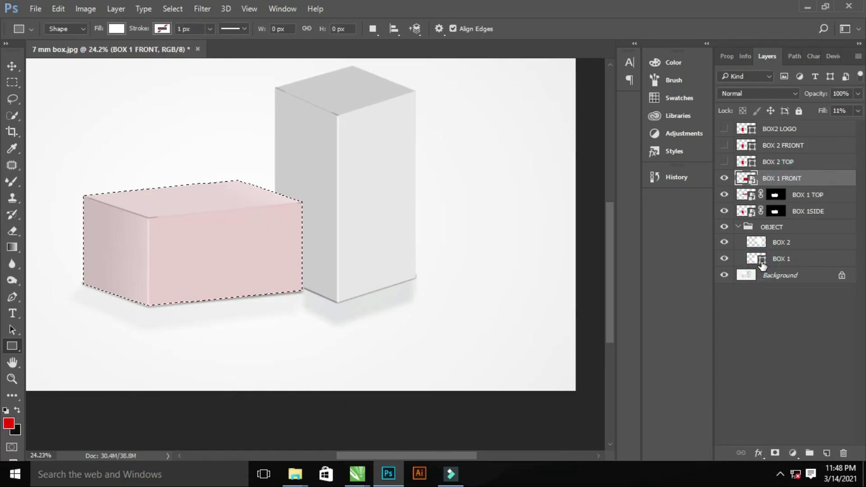
pyautogui.click(775, 453)
# Show BOX 2 TOP and start a Distort transform on it.
pyautogui.click(724, 161)
pyautogui.rightClick(787, 166)
pyautogui.click(121, 178)
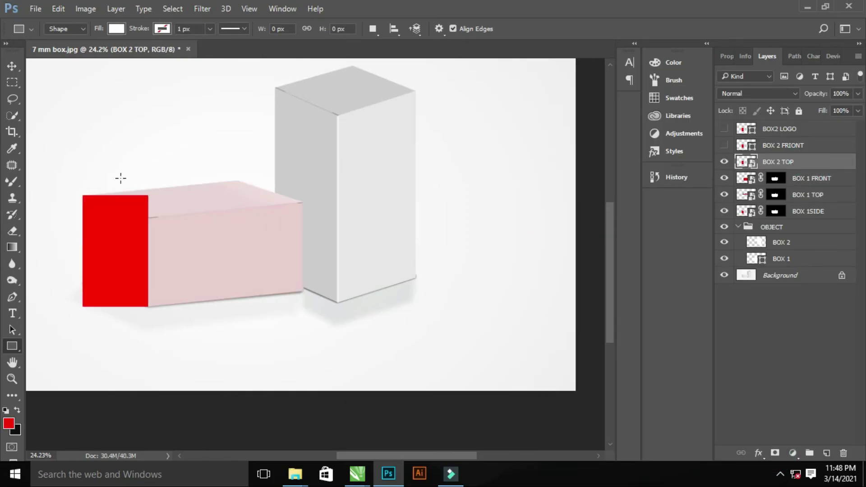
pyautogui.hotkey('ctrl', 't')
pyautogui.rightClick(136, 224)
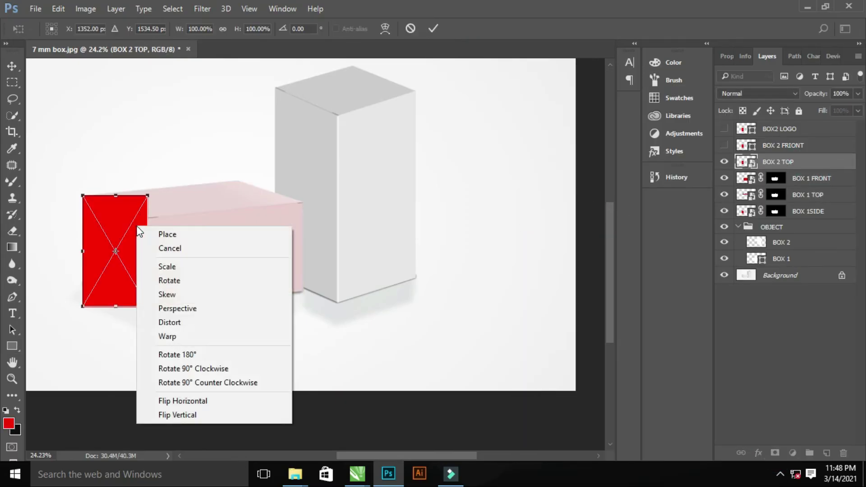
pyautogui.click(158, 322)
# Make BOX 2 TOP translucent pink and stretch its corners over the tall box's left face.
pyautogui.moveTo(809, 133); pyautogui.dragTo(806, 133)
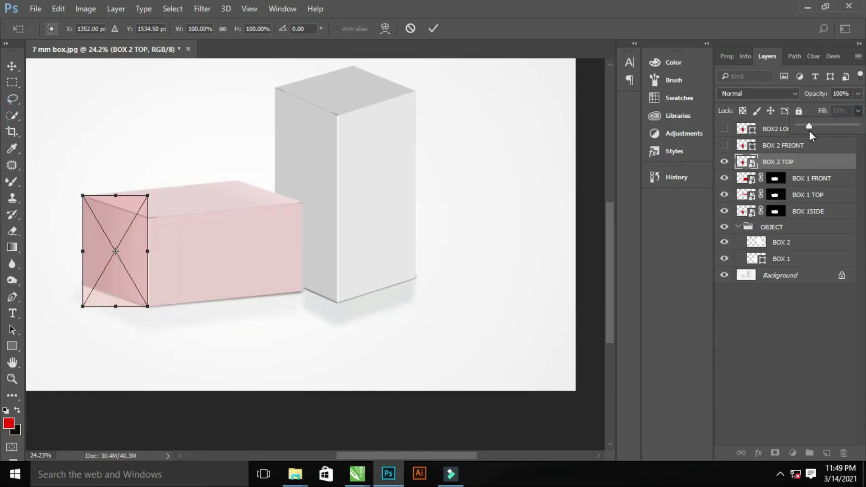
pyautogui.moveTo(132, 235); pyautogui.dragTo(299, 167)
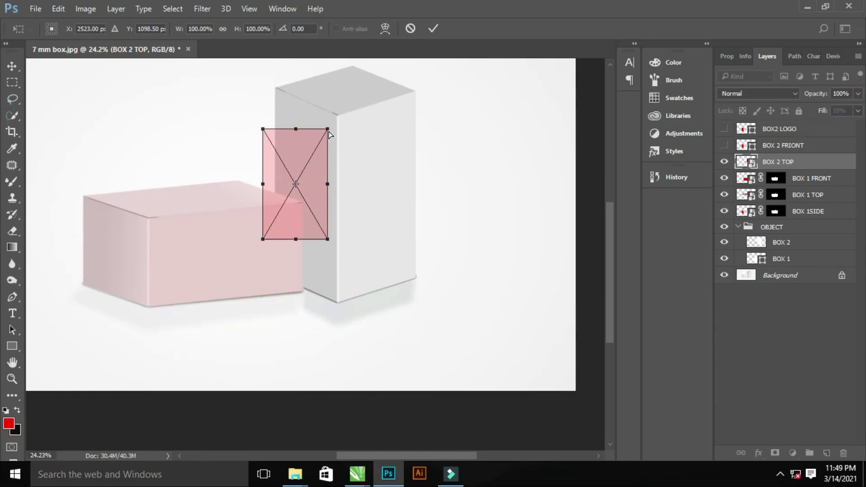
pyautogui.moveTo(327, 129); pyautogui.dragTo(338, 117)
pyautogui.moveTo(327, 239)
pyautogui.mouseDown()
pyautogui.moveTo(344, 306)
pyautogui.moveTo(338, 302)
pyautogui.mouseUp()
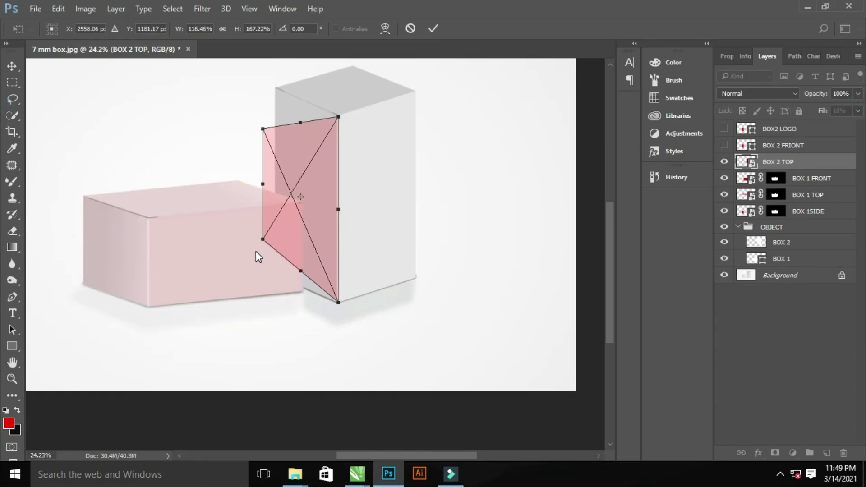
pyautogui.moveTo(263, 239); pyautogui.dragTo(275, 274)
pyautogui.moveTo(263, 130); pyautogui.dragTo(274, 68)
# Align the tint's top-left and right corners precisely with the tall box's edges.
pyautogui.scroll(5, 315, 83)
pyautogui.scroll(4, 239, 167)
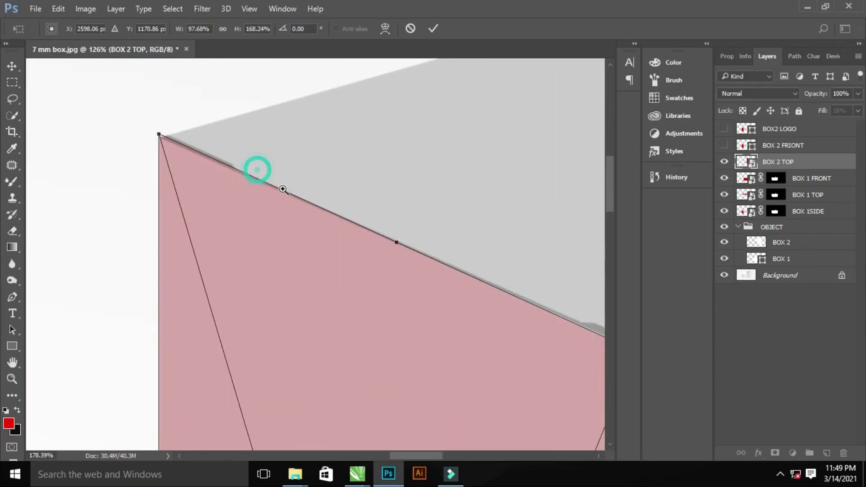
pyautogui.moveTo(143, 132); pyautogui.dragTo(144, 134)
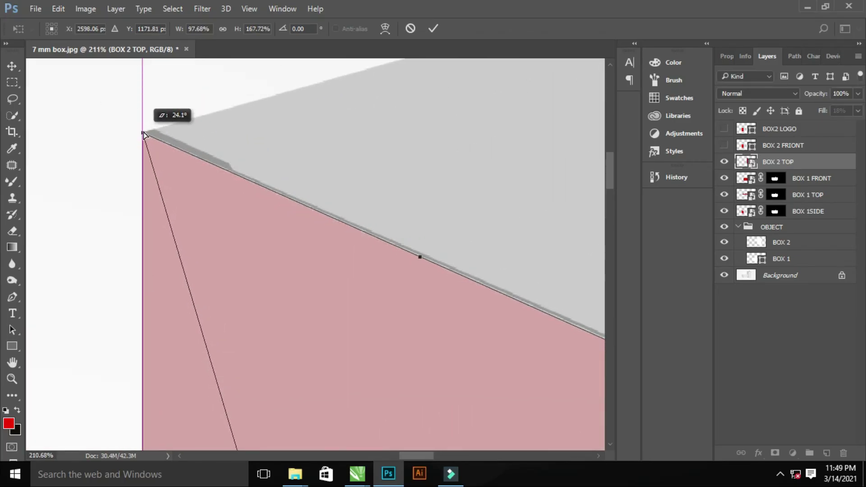
pyautogui.scroll(-3, 315, 209)
pyautogui.moveTo(378, 218)
pyautogui.mouseDown()
pyautogui.moveTo(356, 231)
pyautogui.moveTo(371, 214)
pyautogui.mouseUp()
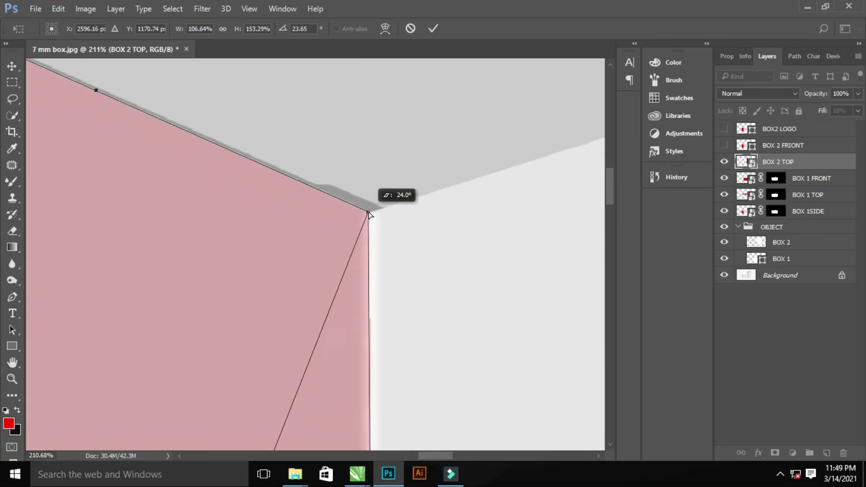
pyautogui.scroll(-5, 350, 199)
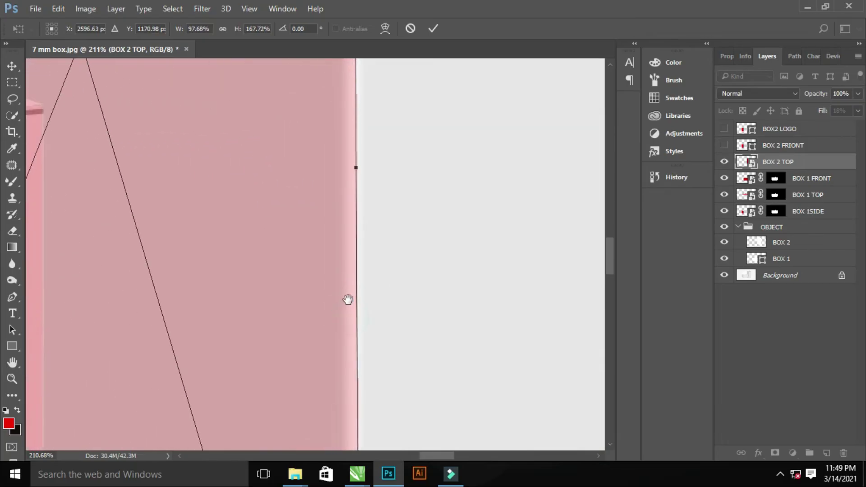
pyautogui.scroll(-6, 321, 281)
# Commit the tall-box distortion and add a layer mask keeping the tint off the short box.
pyautogui.moveTo(344, 343); pyautogui.dragTo(333, 337)
pyautogui.hscroll(-10, 235, 311)
pyautogui.scroll(3, 337, 199)
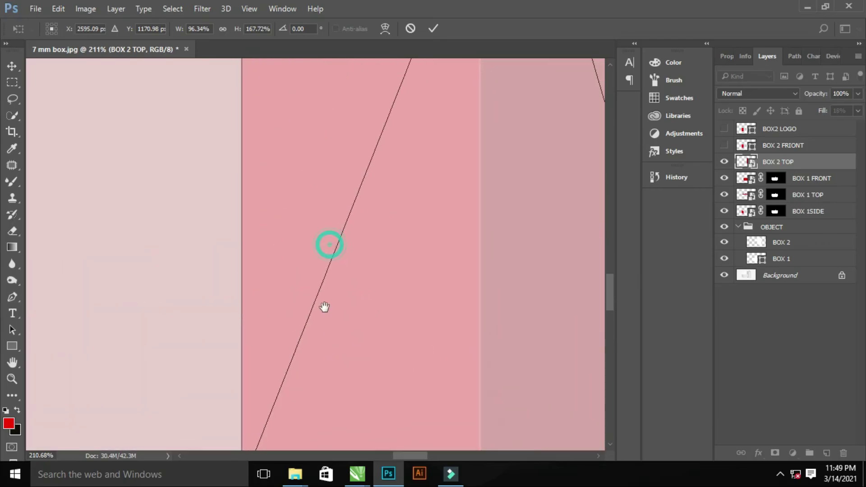
pyautogui.scroll(3, 325, 305)
pyautogui.scroll(2, 321, 340)
pyautogui.scroll(3, 311, 323)
pyautogui.scroll(-10, 316, 357)
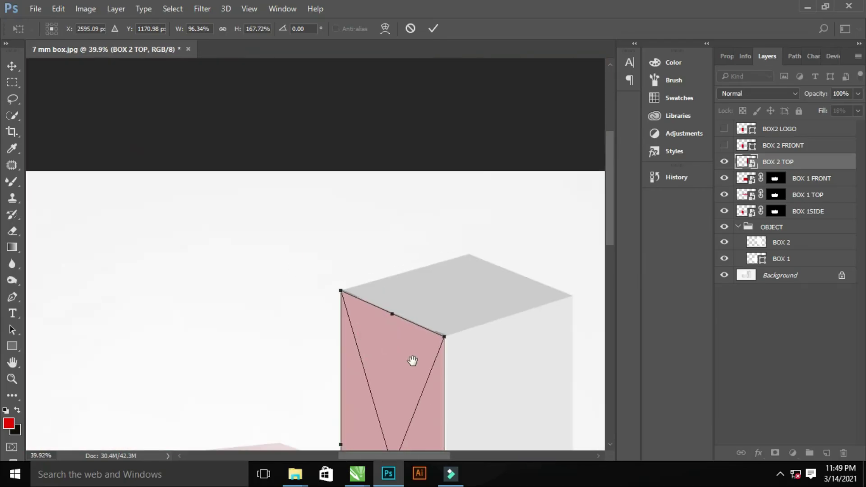
pyautogui.scroll(-3, 412, 360)
pyautogui.press('Return')
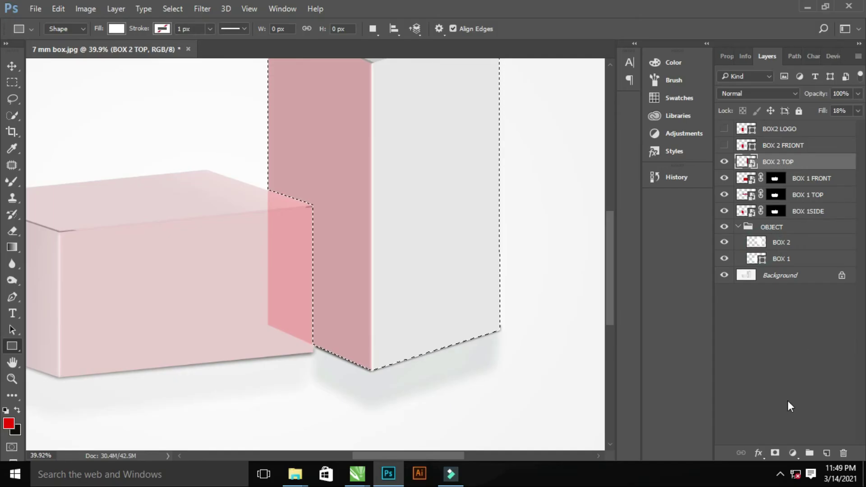
pyautogui.click(775, 452)
pyautogui.scroll(-3, 460, 260)
# Show and select the BOX 2 FRIONT layer, apply a layer-menu option, and zoom in on the boxes.
pyautogui.scroll(4, 399, 257)
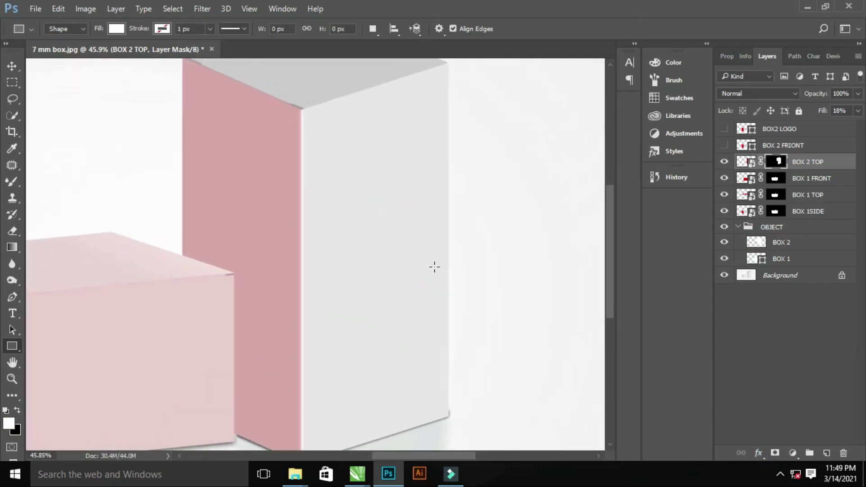
pyautogui.scroll(3, 433, 264)
pyautogui.click(724, 145)
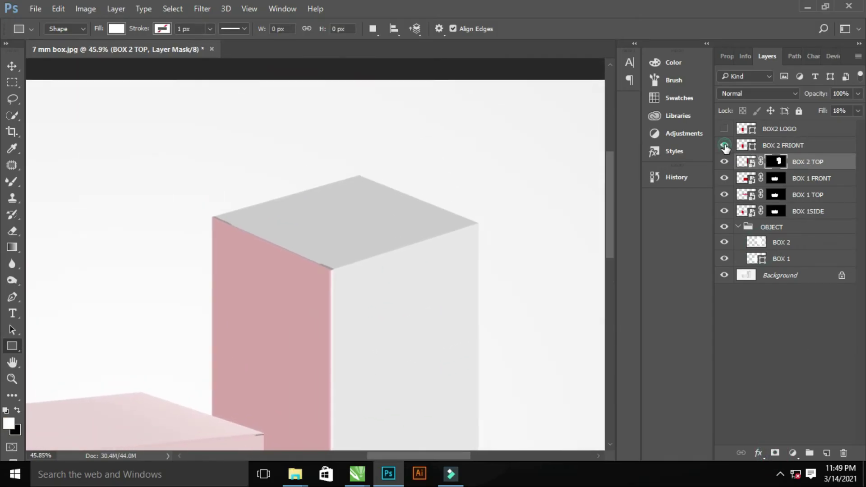
pyautogui.click(804, 147)
pyautogui.rightClick(805, 145)
pyautogui.click(573, 225)
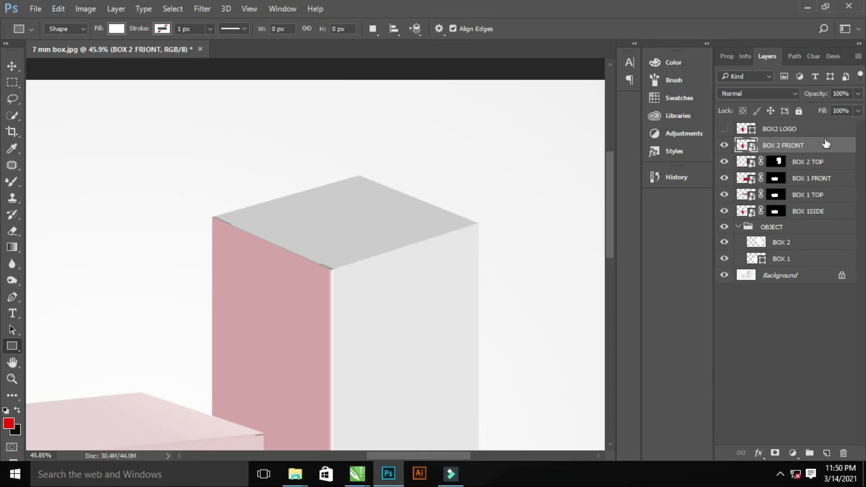
pyautogui.moveTo(495, 286); pyautogui.dragTo(464, 286)
pyautogui.scroll(-3, 112, 282)
pyautogui.scroll(3, 215, 352)
pyautogui.moveTo(253, 341)
pyautogui.mouseDown()
pyautogui.moveTo(393, 225)
pyautogui.moveTo(217, 338)
pyautogui.mouseUp()
pyautogui.scroll(1, 180, 309)
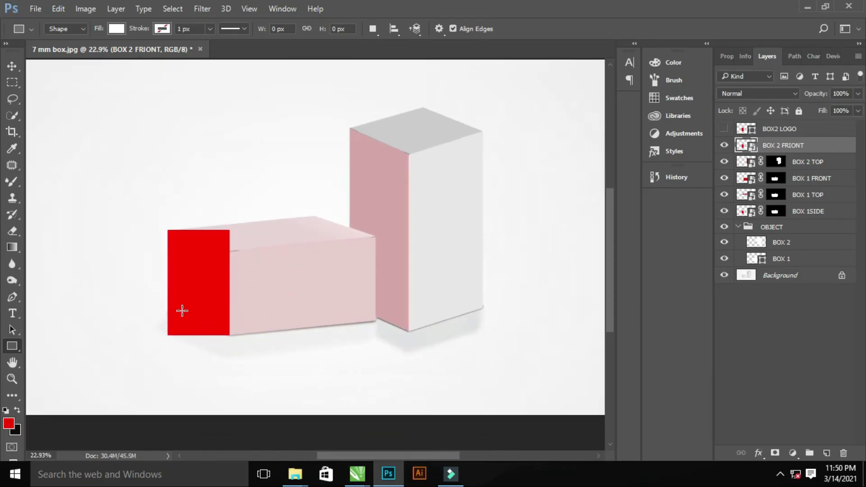
# Distort the translucent BOX 2 FRIONT rectangle onto the tall box's top corners.
pyautogui.hotkey('ctrl', 't')
pyautogui.moveTo(353, 245); pyautogui.dragTo(448, 198)
pyautogui.rightClick(458, 170)
pyautogui.click(498, 278)
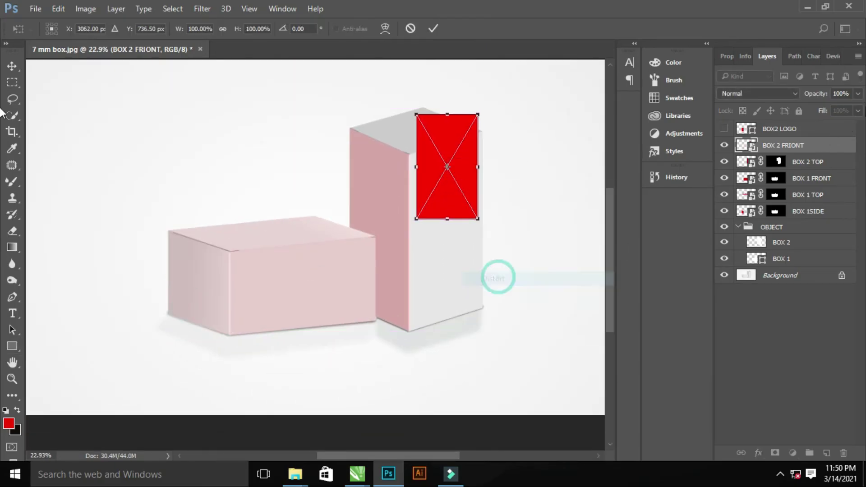
pyautogui.moveTo(861, 110); pyautogui.dragTo(809, 130)
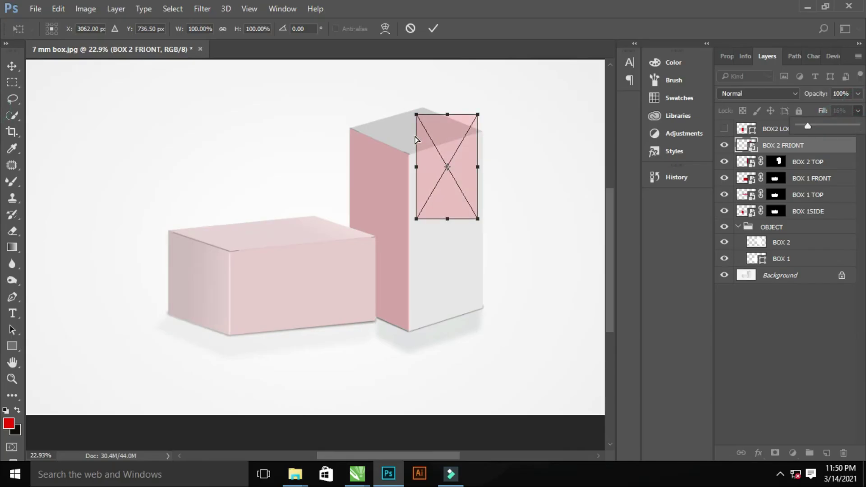
pyautogui.moveTo(416, 114); pyautogui.dragTo(350, 128)
pyautogui.moveTo(478, 114); pyautogui.dragTo(423, 108)
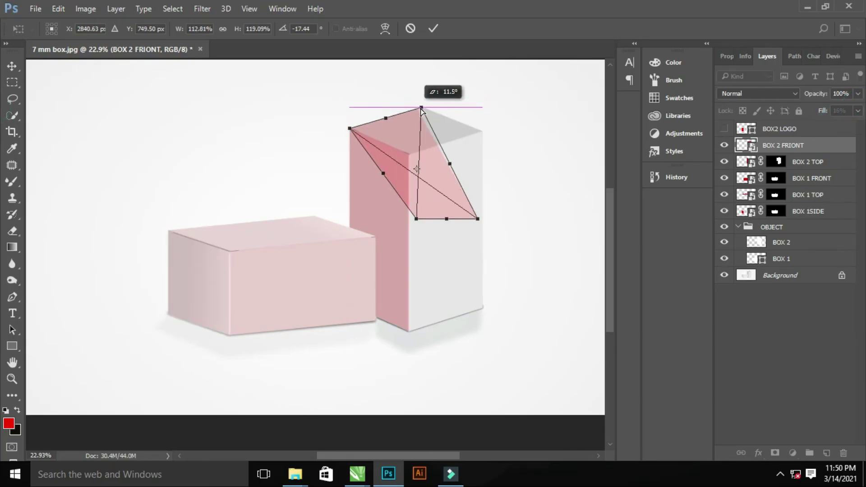
pyautogui.moveTo(478, 220); pyautogui.dragTo(483, 130)
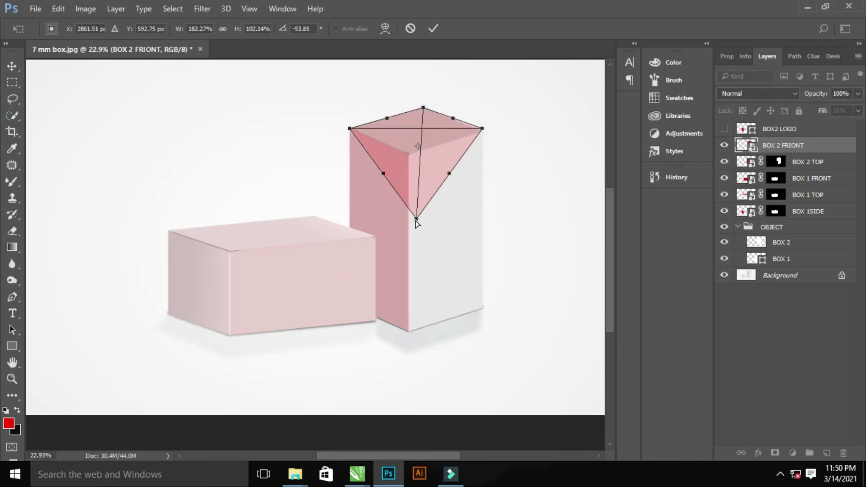
pyautogui.moveTo(415, 220); pyautogui.dragTo(408, 152)
# Fine-tune the distorted corners against the tall box edges and commit the transform.
pyautogui.scroll(3, 509, 135)
pyautogui.scroll(2, 525, 213)
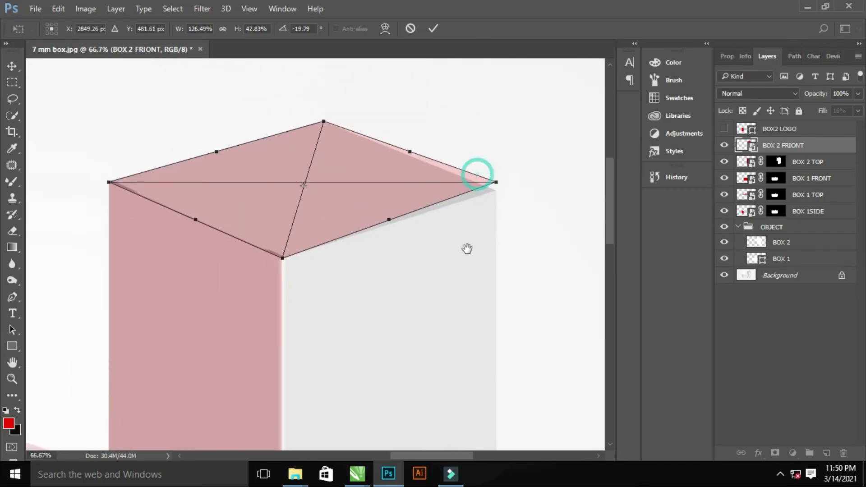
pyautogui.scroll(1, 465, 248)
pyautogui.moveTo(503, 152); pyautogui.dragTo(504, 170)
pyautogui.moveTo(93, 299)
pyautogui.mouseDown()
pyautogui.moveTo(107, 276)
pyautogui.moveTo(95, 293)
pyautogui.mouseUp()
pyautogui.scroll(-2, 126, 274)
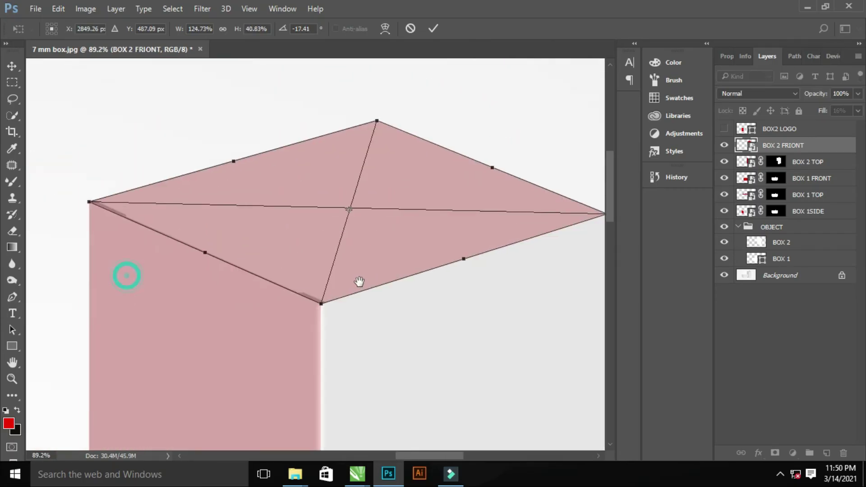
pyautogui.scroll(3, 174, 227)
pyautogui.moveTo(174, 227); pyautogui.dragTo(350, 277)
pyautogui.moveTo(174, 204); pyautogui.dragTo(174, 203)
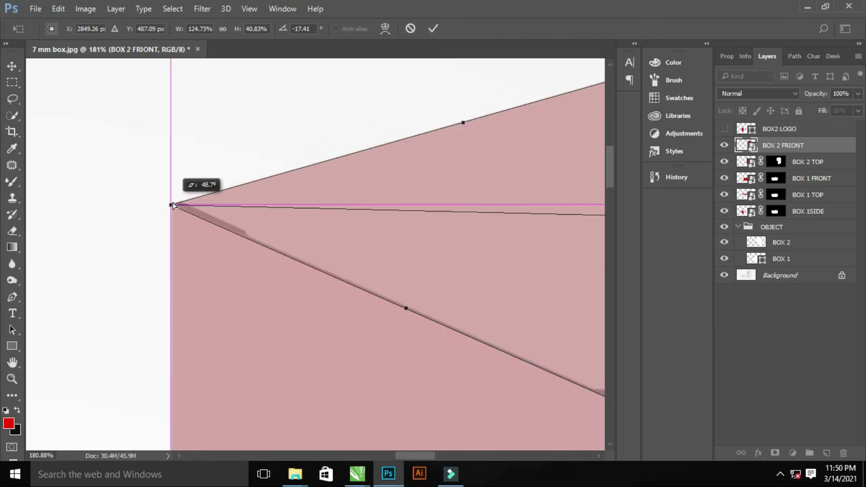
pyautogui.moveTo(587, 117); pyautogui.dragTo(310, 251)
pyautogui.moveTo(376, 182); pyautogui.dragTo(376, 182)
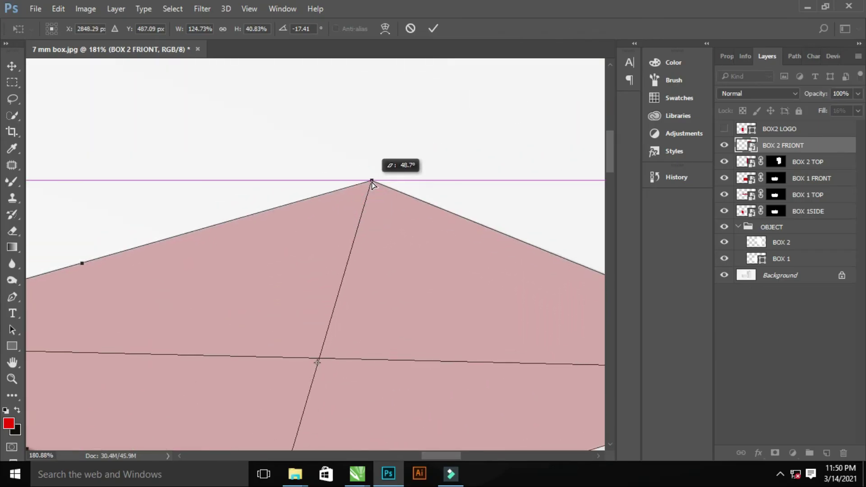
pyautogui.scroll(-2, 344, 191)
pyautogui.scroll(-2, 371, 296)
pyautogui.scroll(-2, 372, 296)
pyautogui.doubleClick(422, 256)
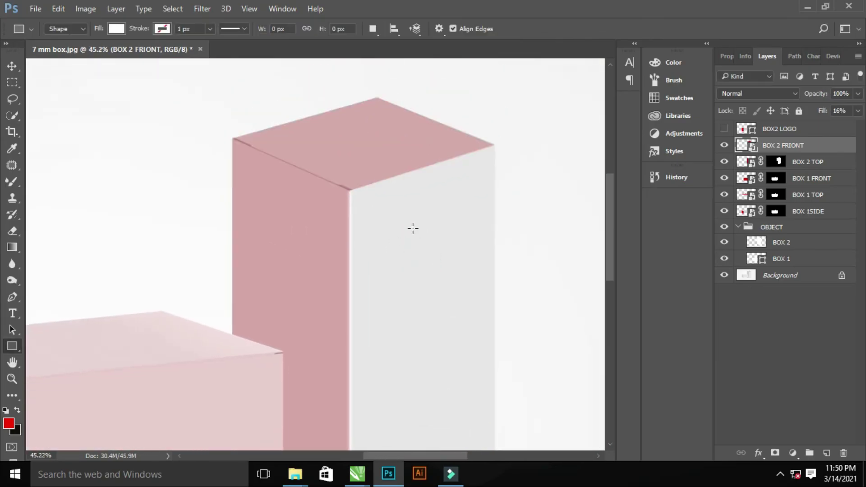
# Mask BOX 2 FRIONT to the BOX 2 outline and show the BOX2 LOGO layer.
pyautogui.keyDown('ctrl'); pyautogui.click(758, 243); pyautogui.keyUp('ctrl')
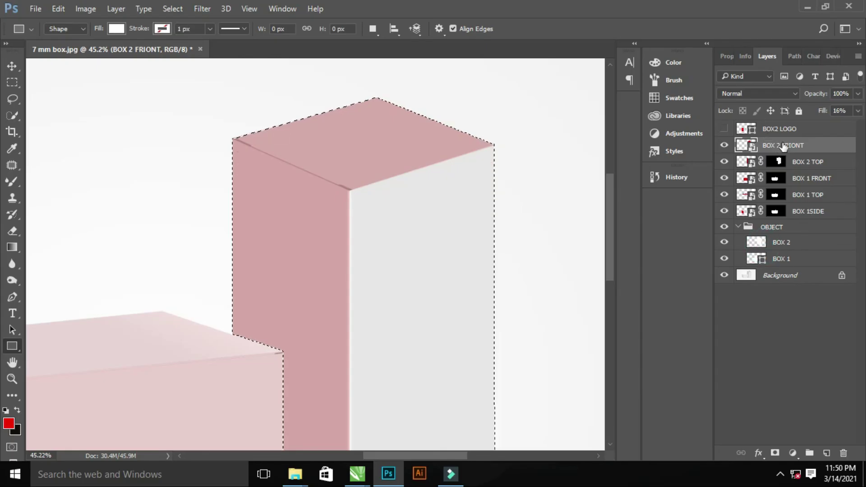
pyautogui.click(775, 453)
pyautogui.scroll(-1, 478, 300)
pyautogui.moveTo(478, 300); pyautogui.dragTo(454, 209)
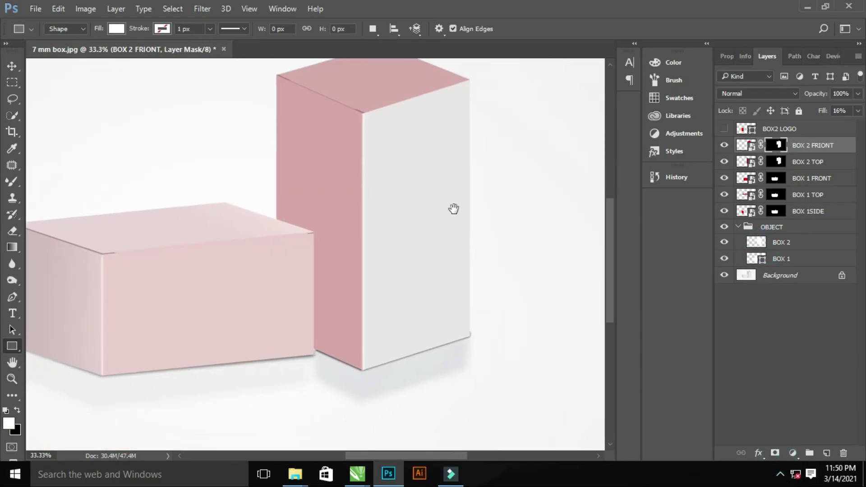
pyautogui.click(724, 130)
pyautogui.rightClick(781, 129)
# Convert BOX2 LOGO to a smart object, move it onto the tall box front, and lower its Fill.
pyautogui.click(526, 221)
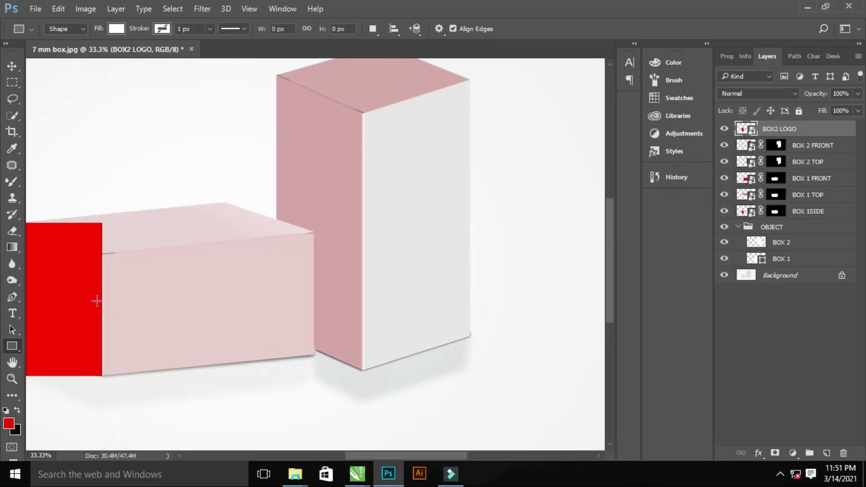
pyautogui.hotkey('ctrl', 't')
pyautogui.moveTo(71, 304); pyautogui.dragTo(474, 195)
pyautogui.click(858, 111)
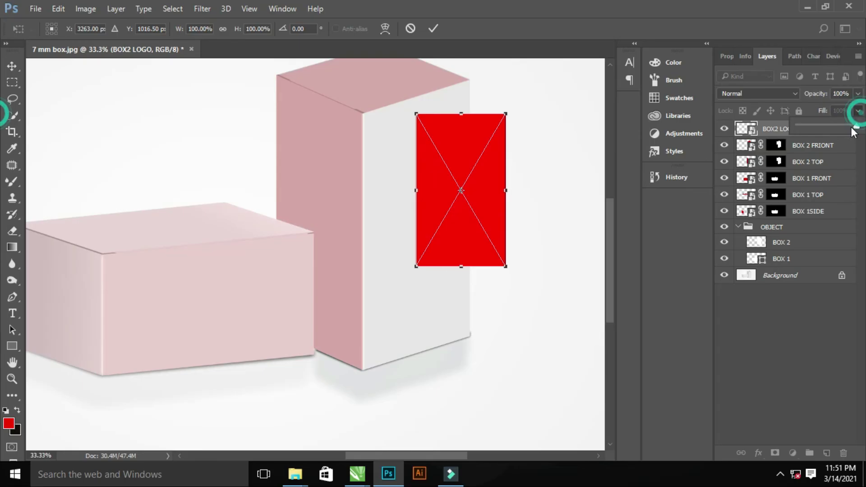
pyautogui.rightClick(482, 168)
pyautogui.click(513, 258)
# Distort the logo rectangle's four corners onto the tall box's front face.
pyautogui.moveTo(461, 180); pyautogui.dragTo(426, 202)
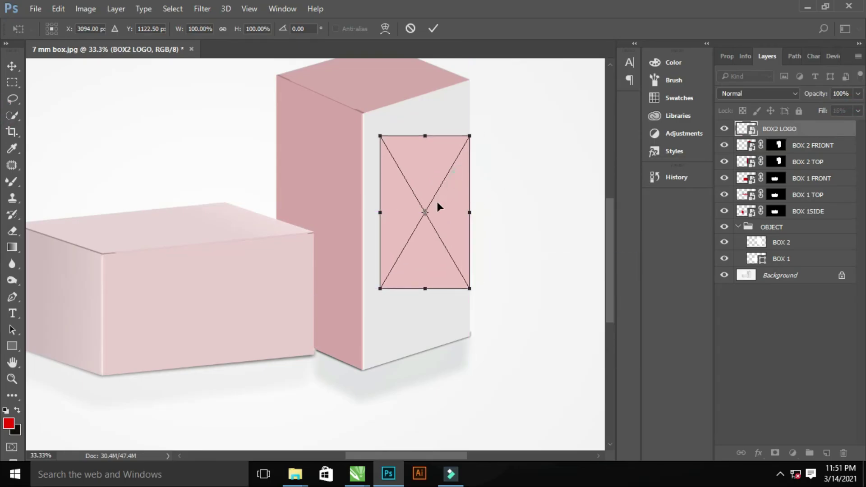
pyautogui.moveTo(469, 139); pyautogui.dragTo(469, 79)
pyautogui.moveTo(380, 136); pyautogui.dragTo(363, 114)
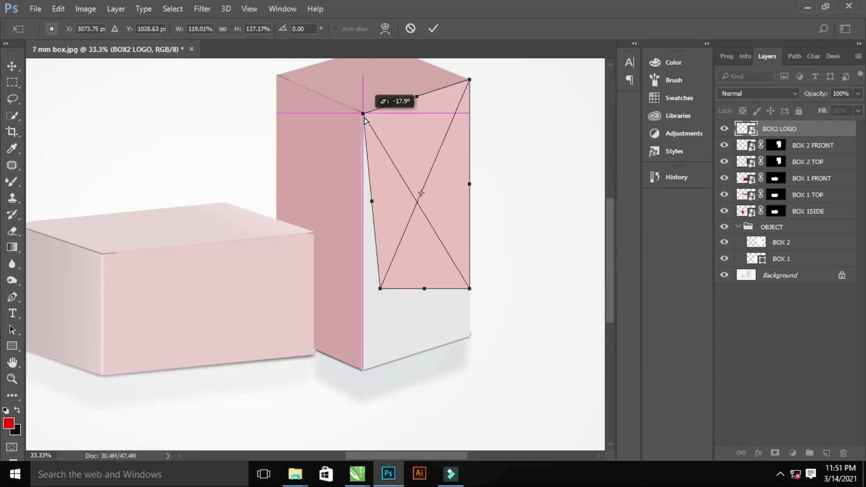
pyautogui.moveTo(380, 288); pyautogui.dragTo(364, 375)
pyautogui.moveTo(469, 288); pyautogui.dragTo(469, 337)
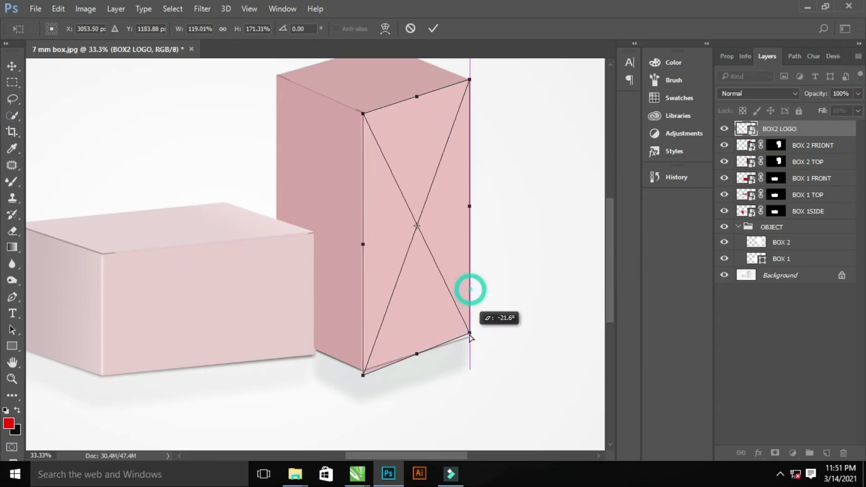
pyautogui.scroll(3, 426, 383)
pyautogui.scroll(3, 387, 328)
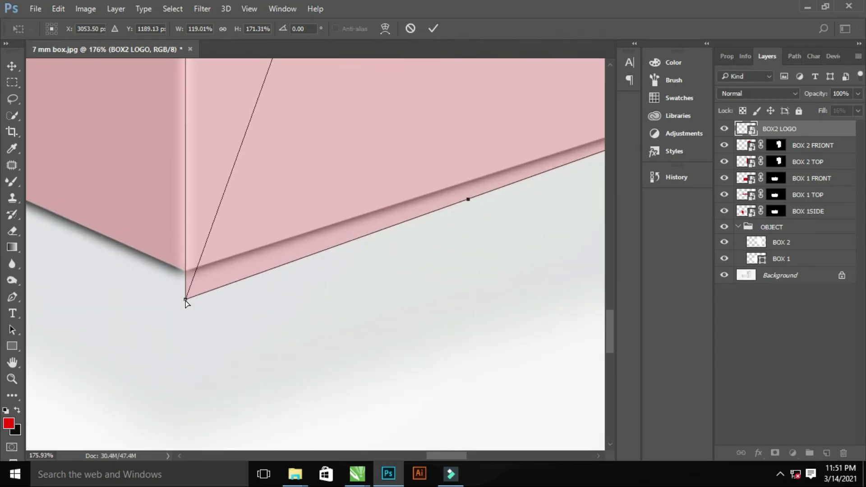
pyautogui.moveTo(186, 308); pyautogui.dragTo(184, 260)
pyautogui.hscroll(5, 316, 240)
pyautogui.moveTo(422, 171); pyautogui.dragTo(423, 171)
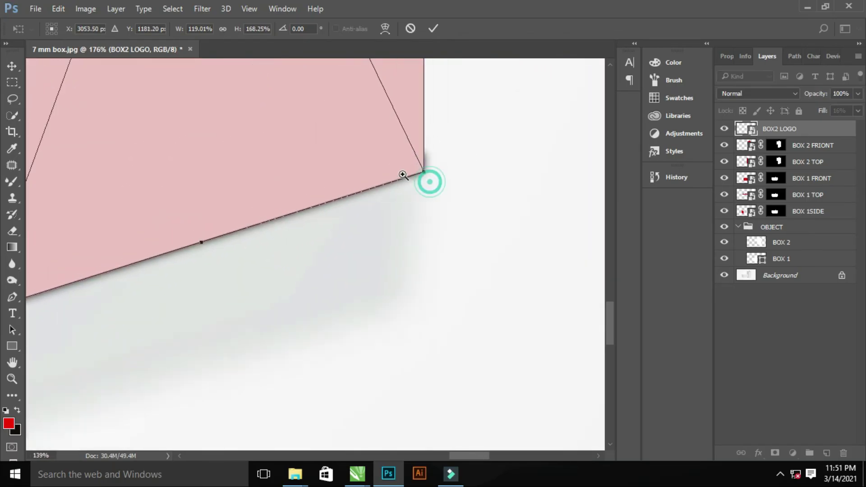
# Fine-tune the logo's top-right corner against the box edge.
pyautogui.scroll(5, 315, 141)
pyautogui.hscroll(-5, 329, 253)
pyautogui.scroll(1, 77, 212)
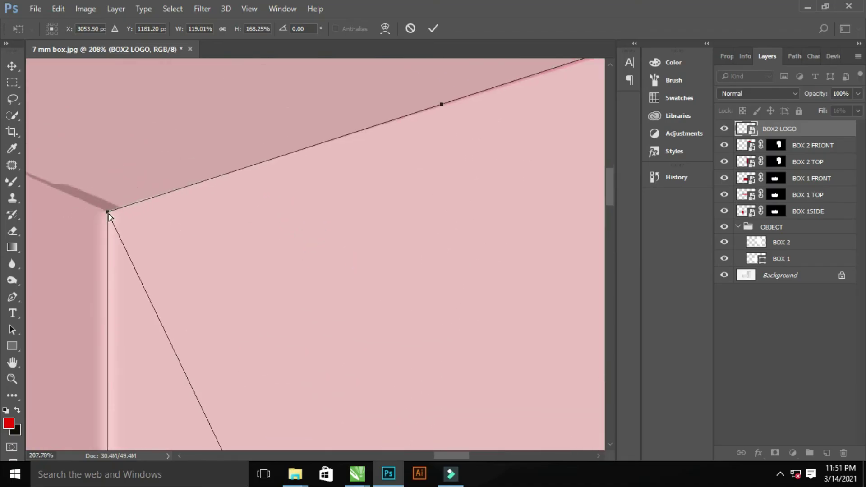
pyautogui.moveTo(108, 217); pyautogui.dragTo(107, 213)
pyautogui.hscroll(10, 375, 202)
pyautogui.scroll(3, 375, 201)
pyautogui.moveTo(375, 139); pyautogui.dragTo(373, 145)
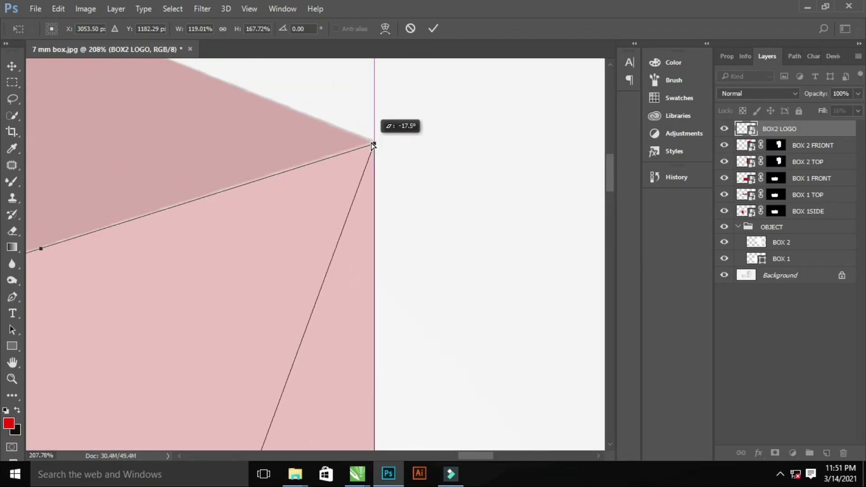
pyautogui.moveTo(373, 146); pyautogui.dragTo(374, 138)
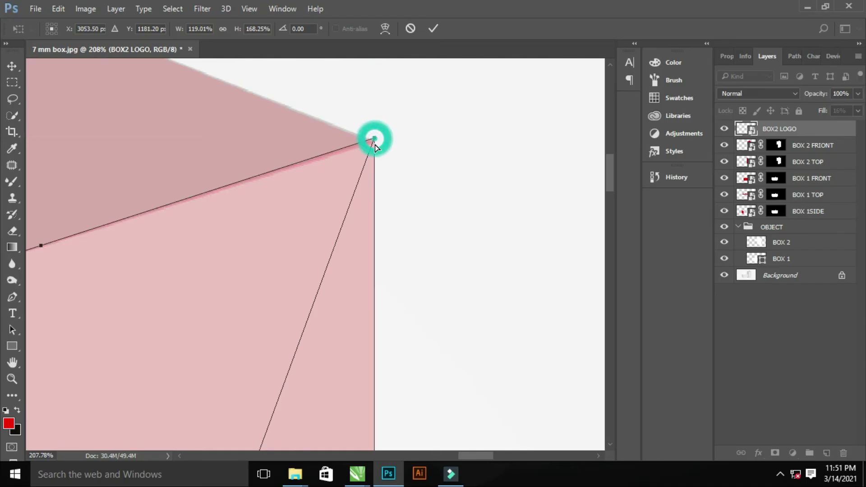
# Commit the logo distortion and mask it to the BOX 2 outline.
pyautogui.hotkey('ctrl', '0')
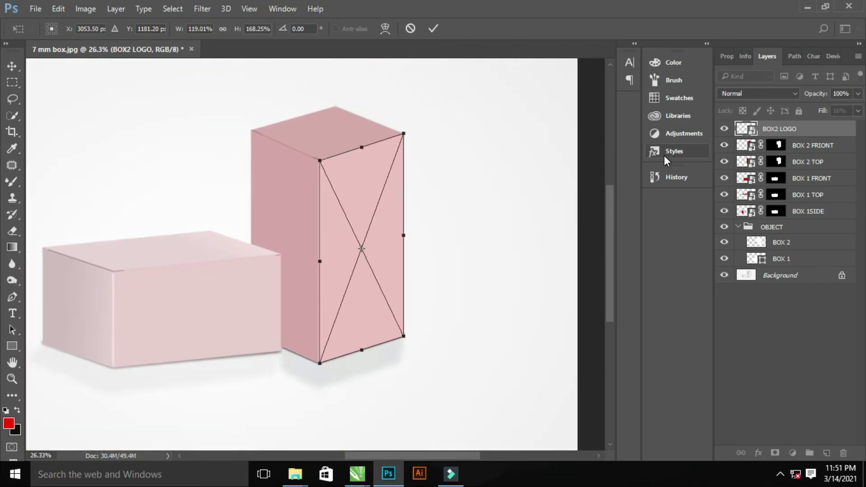
pyautogui.press('Return')
pyautogui.keyDown('ctrl'); pyautogui.click(755, 242); pyautogui.keyUp('ctrl')
pyautogui.click(775, 453)
# Select all the box face tint layers and put them in a new group.
pyautogui.moveTo(322, 155); pyautogui.dragTo(297, 146)
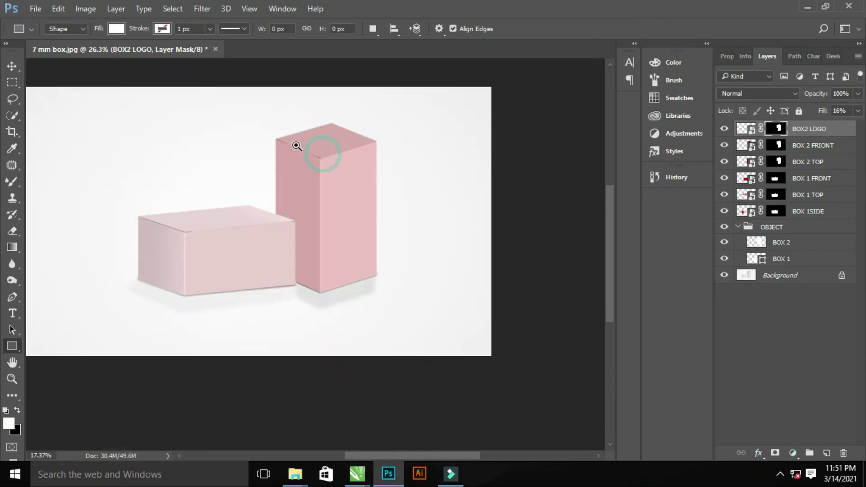
pyautogui.keyDown('shift'); pyautogui.click(817, 211); pyautogui.keyUp('shift')
pyautogui.moveTo(829, 216); pyautogui.dragTo(809, 452)
# Rename the group to eDIT and raise the face layers' Fill to 100%.
pyautogui.doubleClick(762, 129)
pyautogui.write('T')
pyautogui.press('Return')
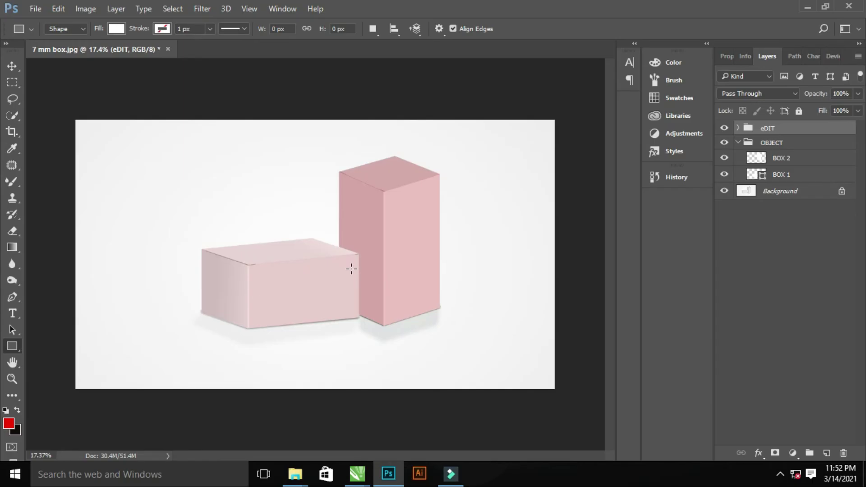
pyautogui.click(739, 128)
pyautogui.click(845, 160)
pyautogui.click(845, 176)
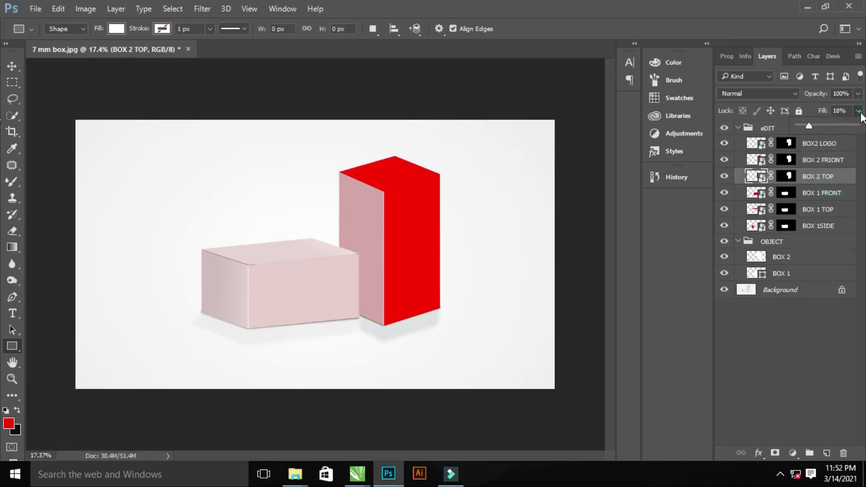
pyautogui.click(845, 193)
pyautogui.moveTo(860, 111); pyautogui.dragTo(856, 126)
pyautogui.hotkey('alt', '[')
pyautogui.hotkey('alt', '[')
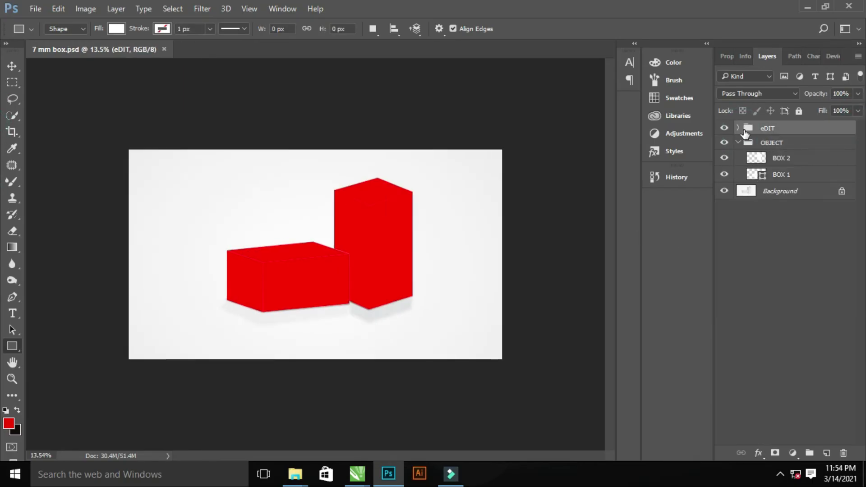
# Place the Cefifor-200 LB S label in BOX 1SIDE, stretched and rotated upside down.
pyautogui.click(739, 128)
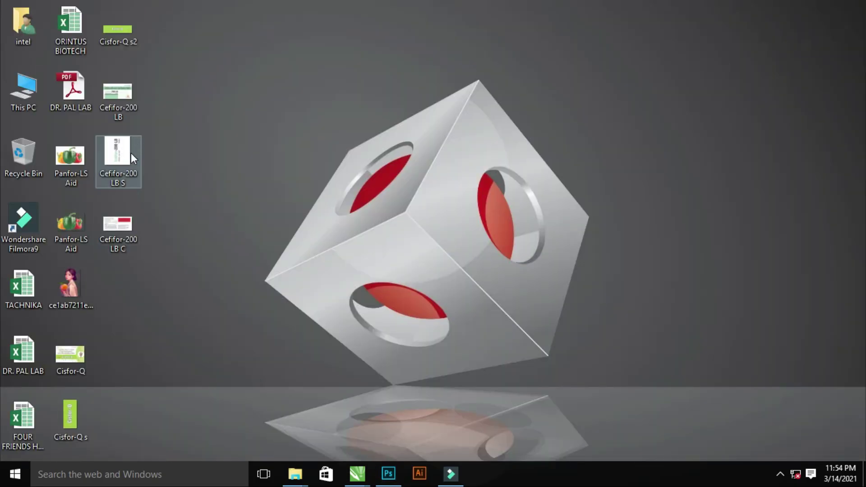
pyautogui.moveTo(131, 153); pyautogui.dragTo(292, 249)
pyautogui.hotkey('alt', 'Tab')
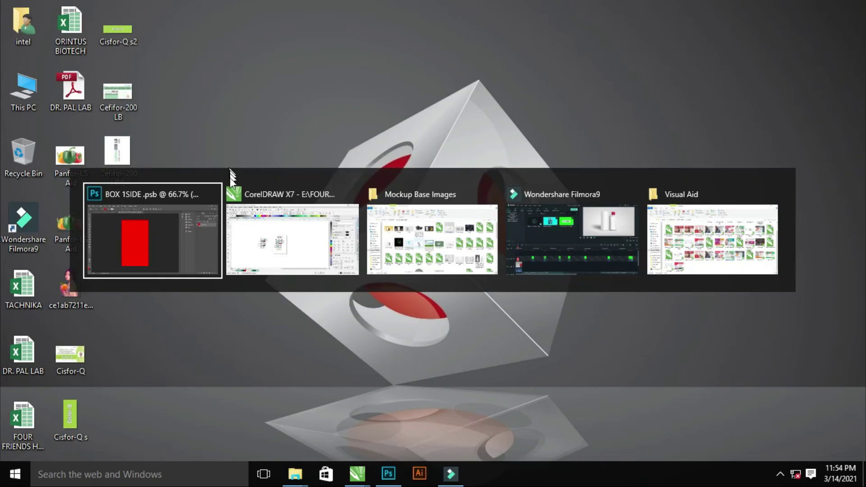
pyautogui.moveTo(316, 356); pyautogui.dragTo(316, 407)
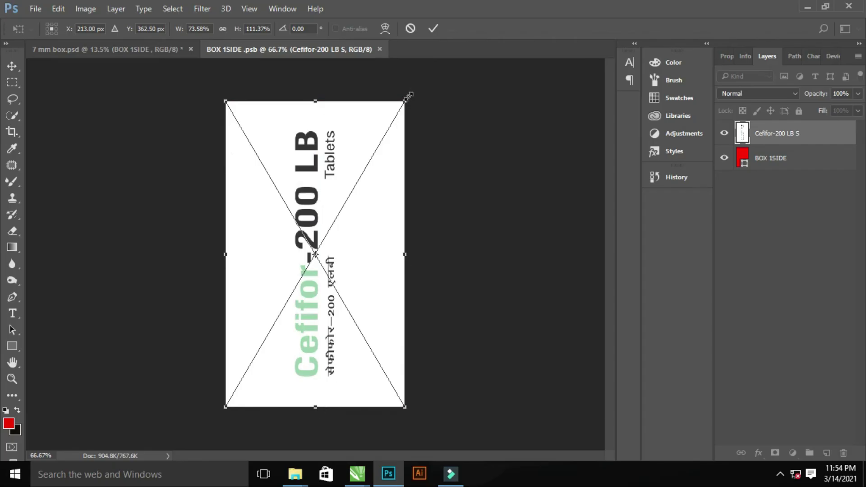
pyautogui.moveTo(413, 98); pyautogui.dragTo(255, 332)
pyautogui.press('Return')
pyautogui.press('u')
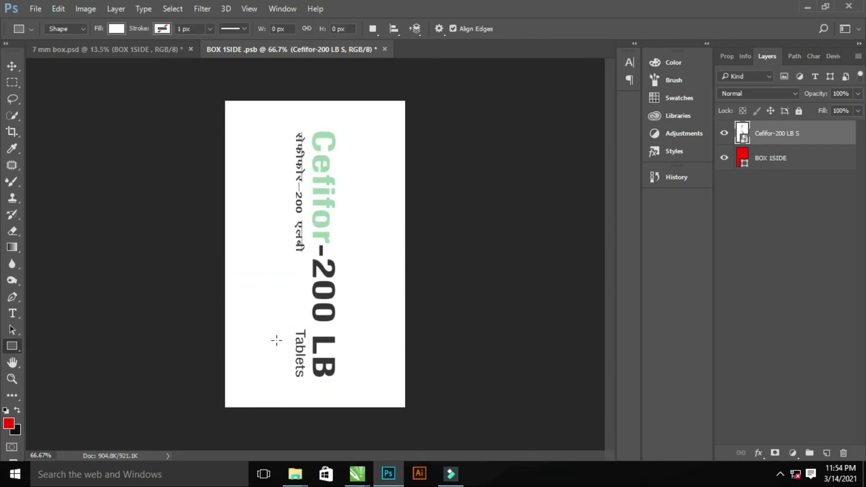
pyautogui.click(380, 49)
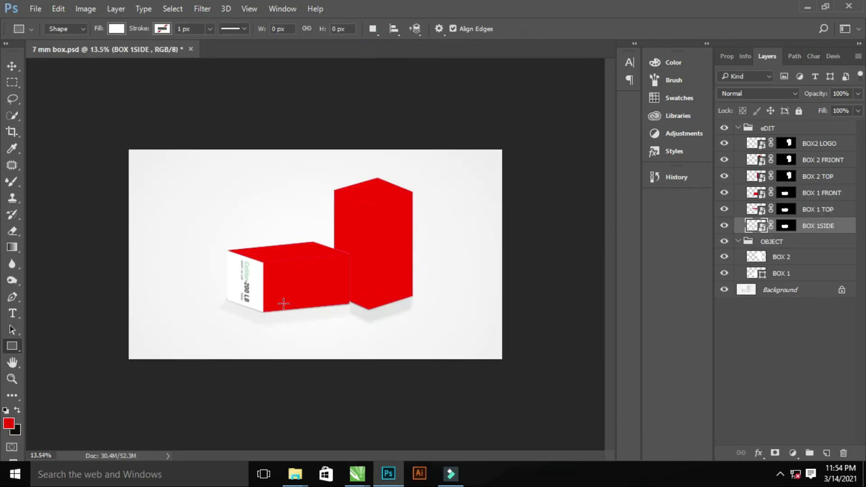
# Place the Cefifor-200 LB C label in BOX 1 TOP, rotated upside down and stretched to fill.
pyautogui.doubleClick(752, 210)
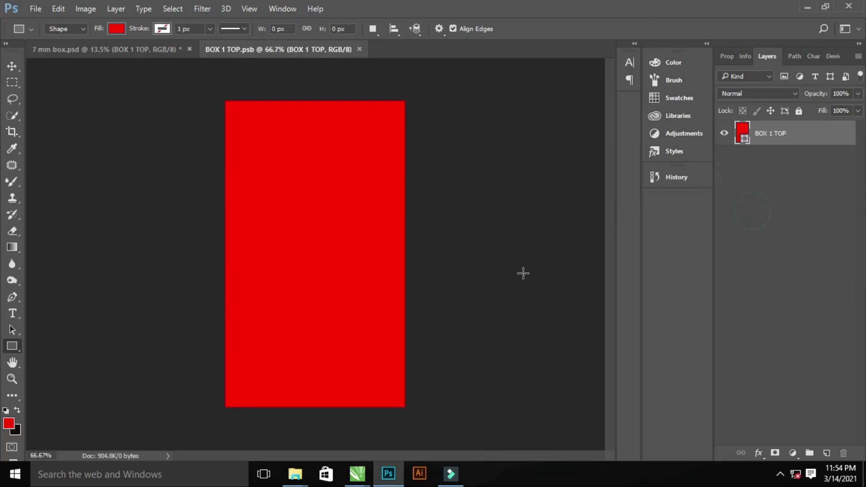
pyautogui.hotkey('alt', 'Tab')
pyautogui.hotkey('alt', 'Tab')
pyautogui.press('super+d')
pyautogui.moveTo(117, 94); pyautogui.dragTo(303, 222)
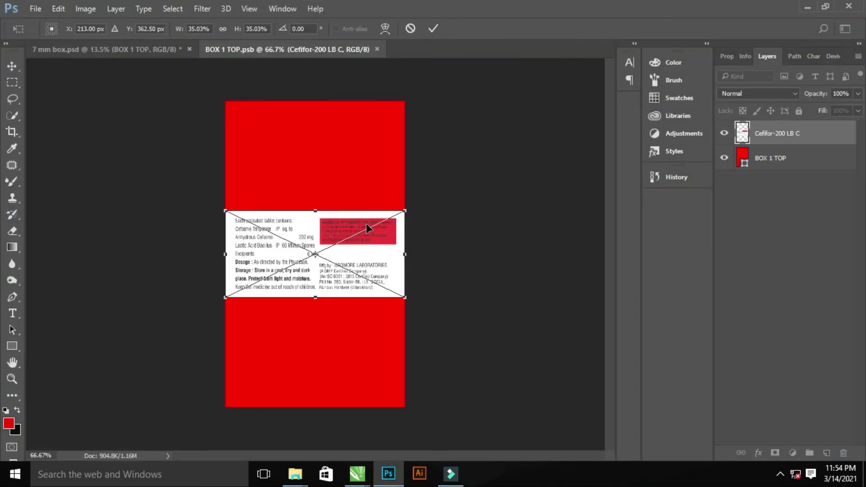
pyautogui.moveTo(316, 208); pyautogui.dragTo(315, 155)
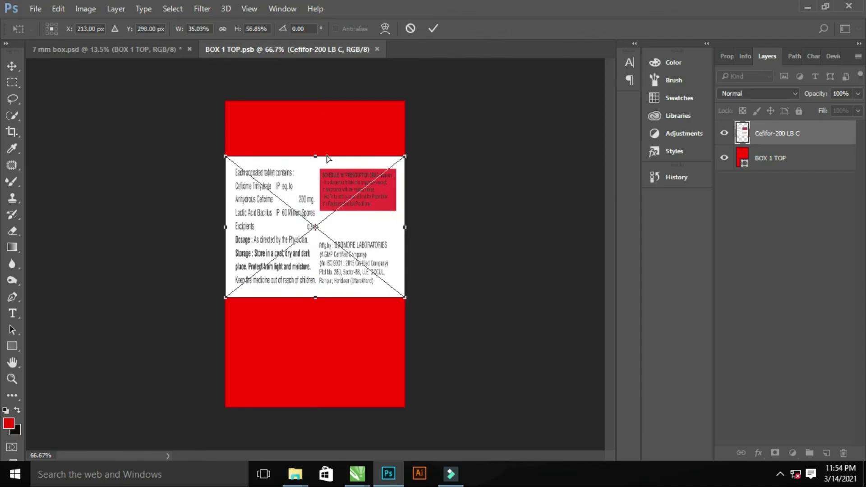
pyautogui.hotkey('ctrl', 'z')
pyautogui.moveTo(414, 203)
pyautogui.mouseDown()
pyautogui.moveTo(186, 302)
pyautogui.moveTo(199, 309)
pyautogui.mouseUp()
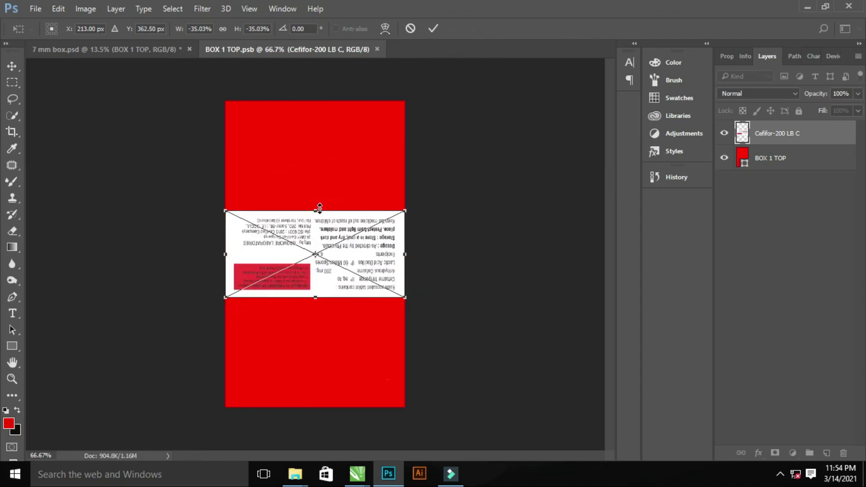
pyautogui.moveTo(320, 208); pyautogui.dragTo(319, 101)
pyautogui.press('Return')
pyautogui.press('u')
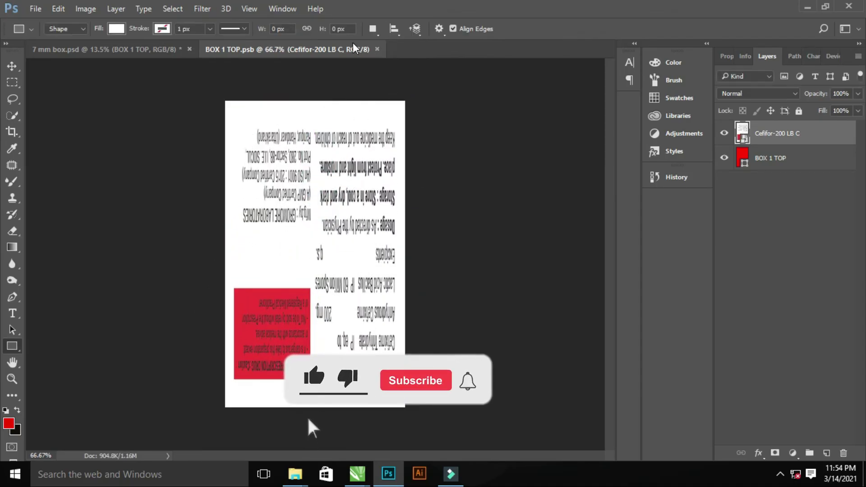
pyautogui.click(377, 48)
# Place the label in BOX 1 FRONT, stretched to fill the red front panel.
pyautogui.doubleClick(755, 194)
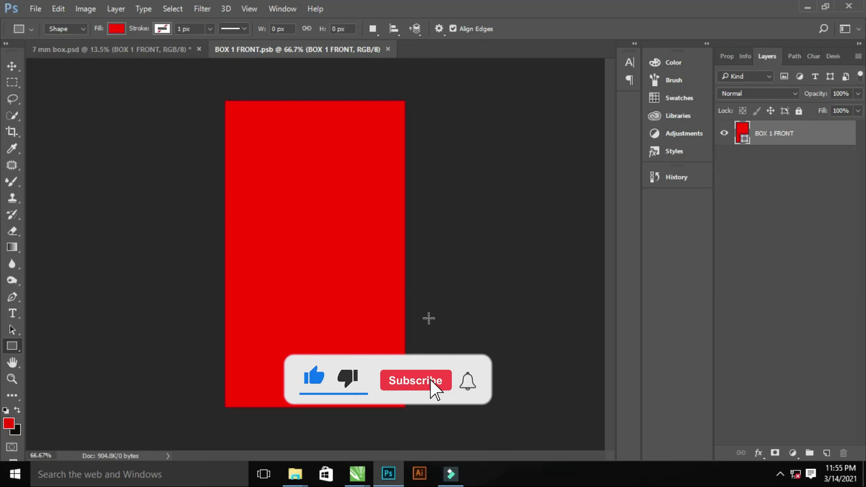
pyautogui.hotkey('alt', 'Tab')
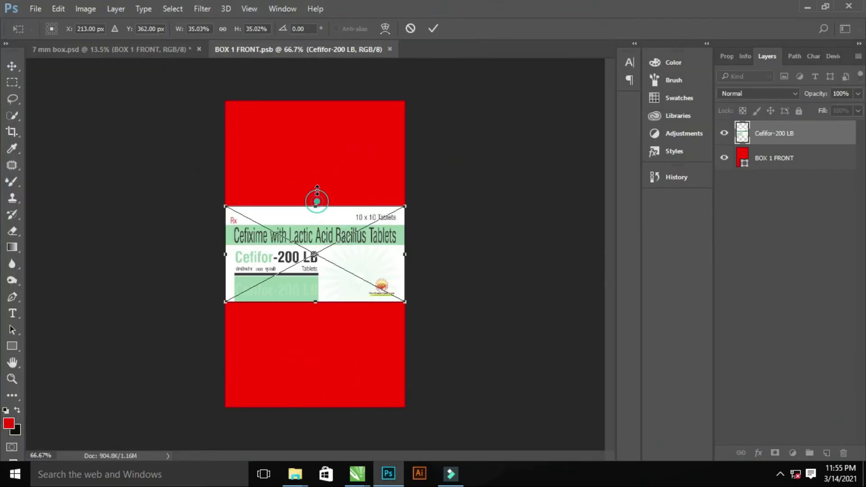
pyautogui.moveTo(317, 190); pyautogui.dragTo(318, 102)
pyautogui.press('Return')
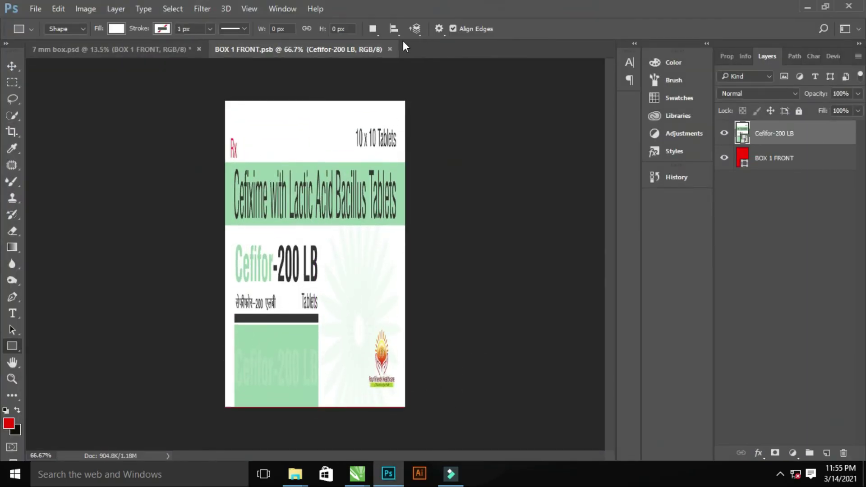
pyautogui.click(389, 49)
pyautogui.moveTo(351, 275); pyautogui.dragTo(396, 306)
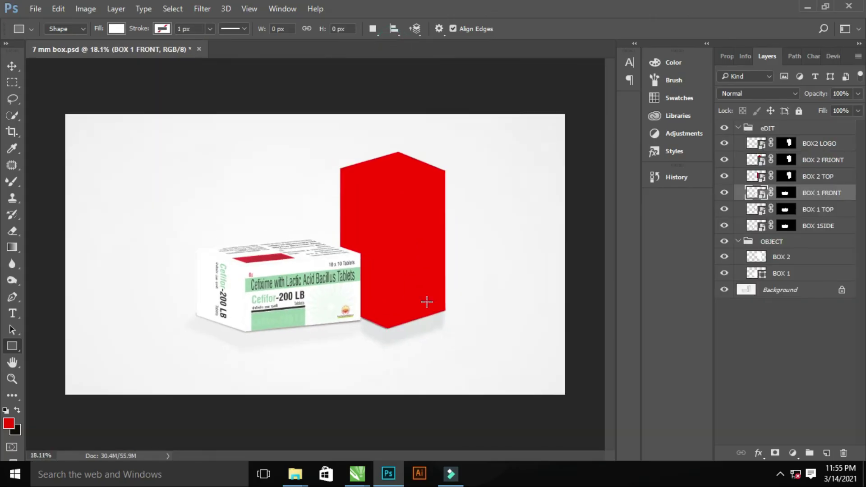
# Place the Cefifor-200 LB label in BOX 2 TOP, rotated a quarter turn and scaled to fill.
pyautogui.doubleClick(751, 178)
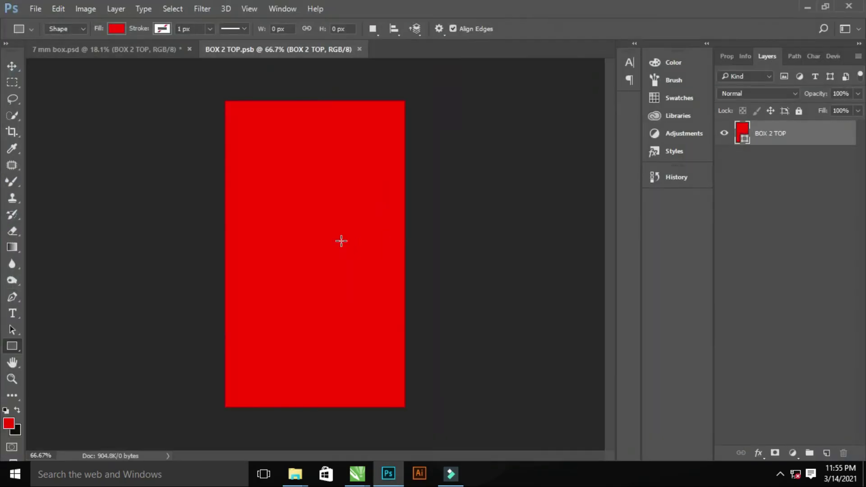
pyautogui.moveTo(225, 129); pyautogui.dragTo(333, 243)
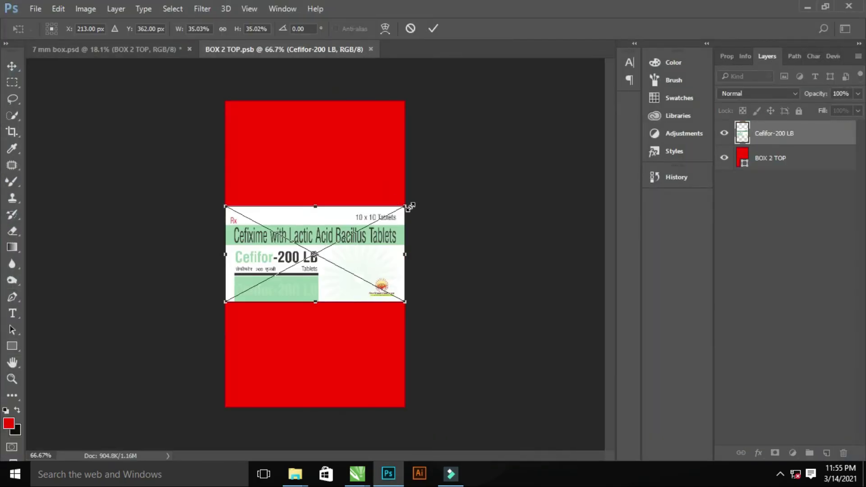
pyautogui.moveTo(424, 198); pyautogui.dragTo(383, 307)
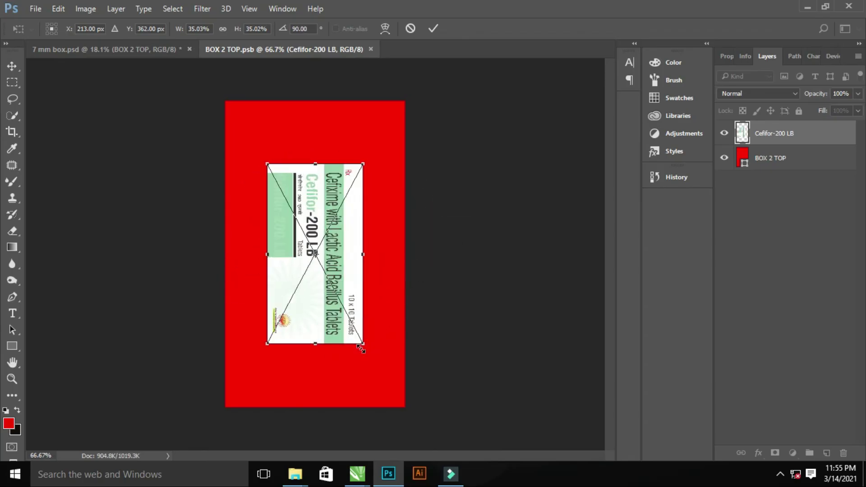
pyautogui.moveTo(360, 348); pyautogui.dragTo(395, 387)
pyautogui.moveTo(389, 254); pyautogui.dragTo(405, 254)
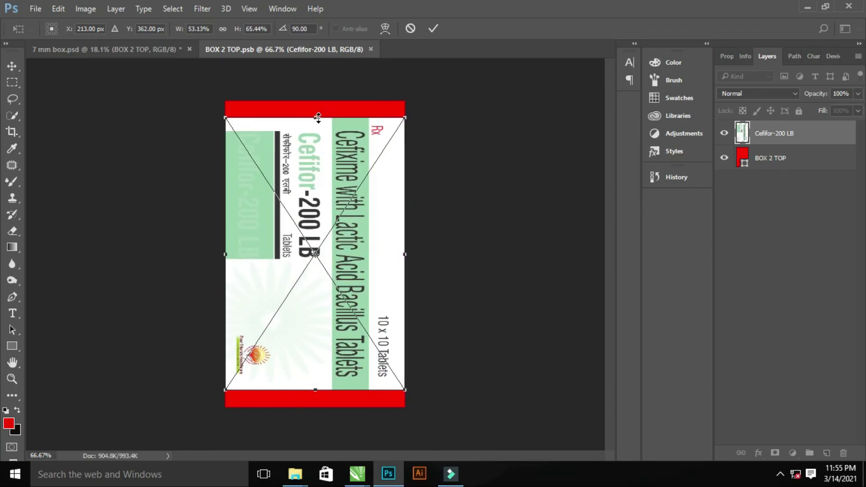
pyautogui.moveTo(316, 116); pyautogui.dragTo(321, 100)
pyautogui.press('Return')
pyautogui.click(371, 50)
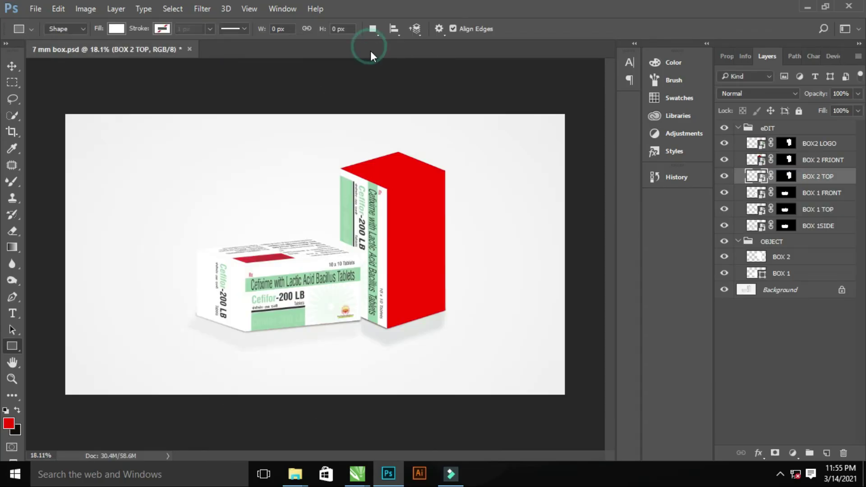
# Place the Cefifor-200 LB S label in BOX 2 FRIONT, stretched vertically to fill.
pyautogui.doubleClick(750, 160)
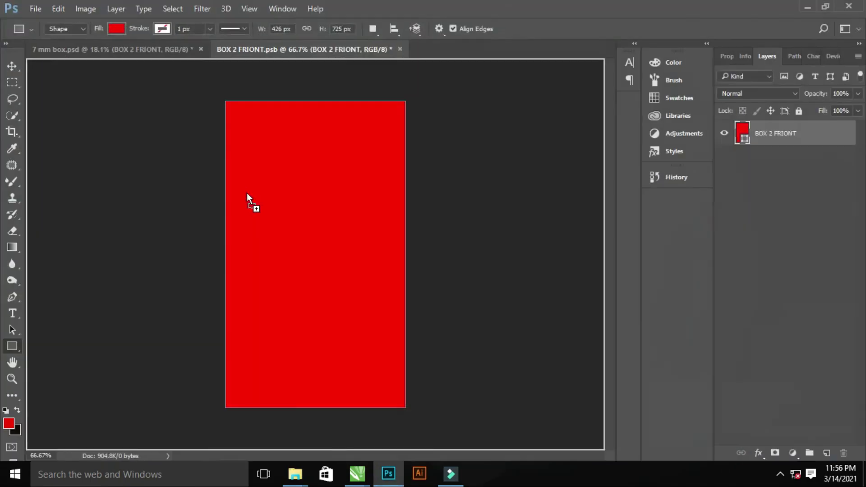
pyautogui.moveTo(247, 194); pyautogui.dragTo(329, 251)
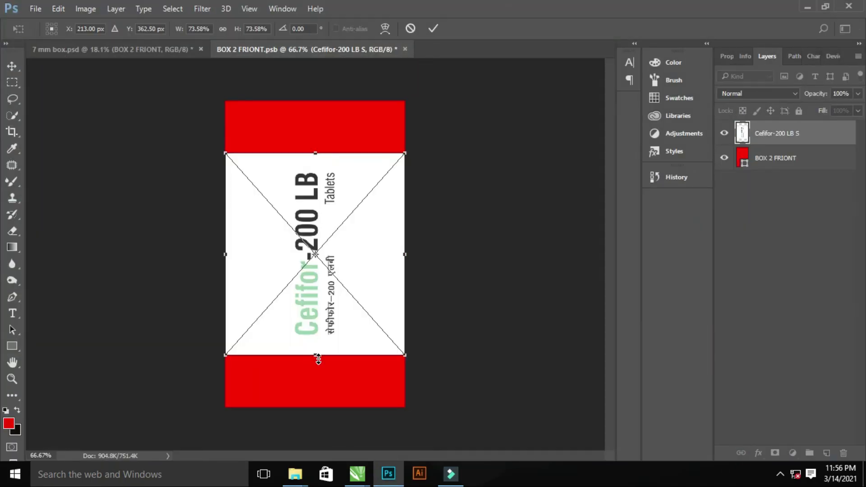
pyautogui.moveTo(318, 358); pyautogui.dragTo(318, 407)
pyautogui.press('Return')
pyautogui.press('s')
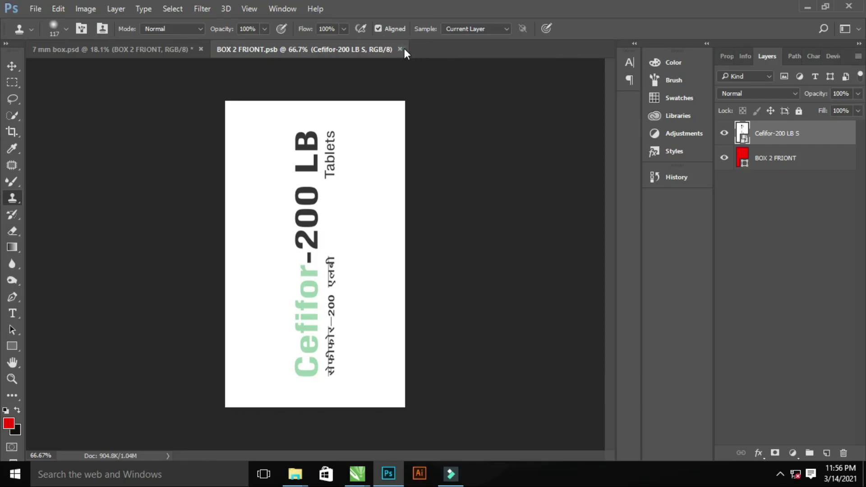
pyautogui.click(400, 49)
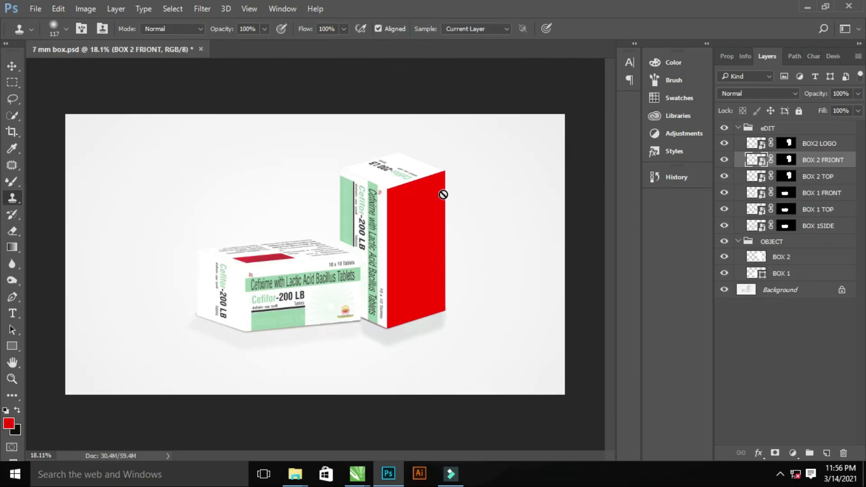
# Place the Cefifor-200 LB C label in BOX2 LOGO, rotated -90° and stretched to fill the panel.
pyautogui.doubleClick(756, 143)
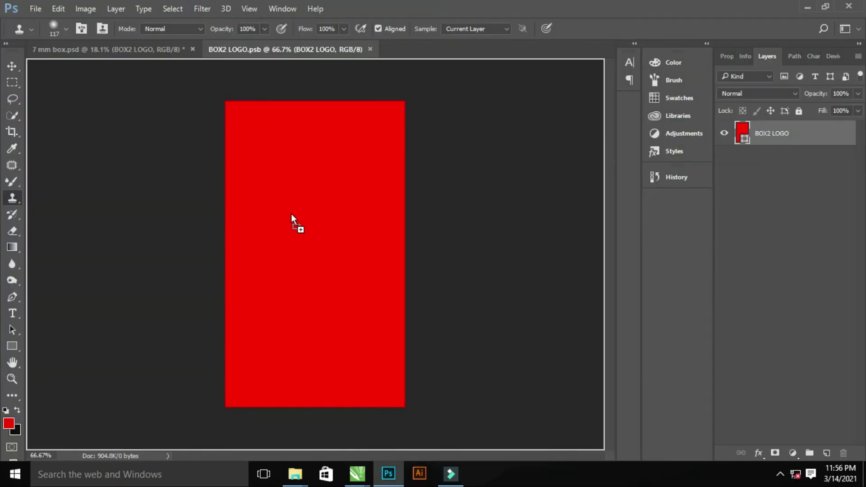
pyautogui.moveTo(290, 217); pyautogui.dragTo(309, 207)
pyautogui.moveTo(389, 174); pyautogui.dragTo(262, 152)
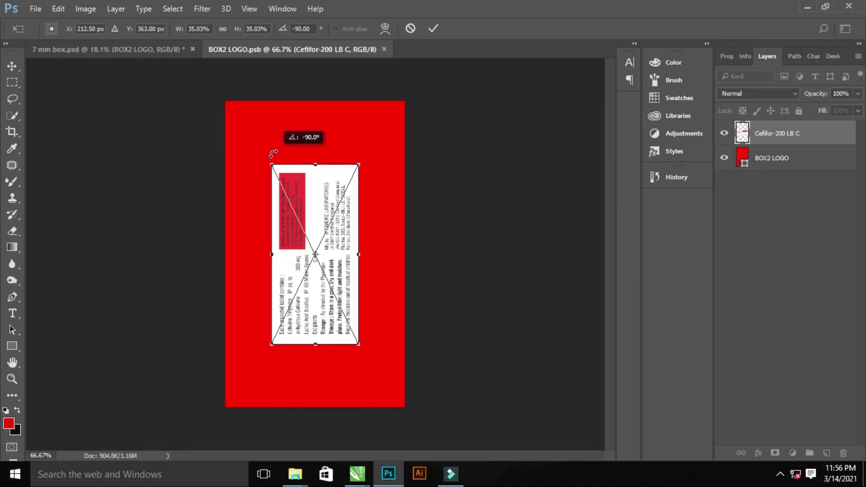
pyautogui.moveTo(361, 254); pyautogui.dragTo(405, 254)
pyautogui.moveTo(318, 344); pyautogui.dragTo(316, 407)
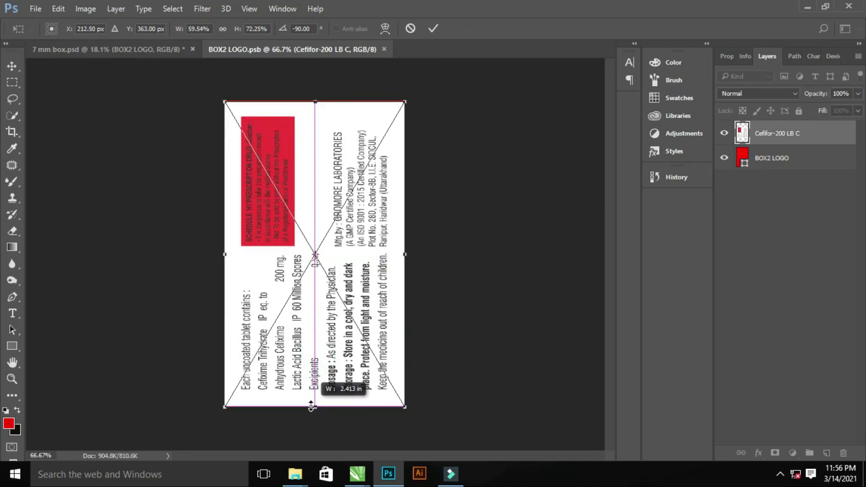
pyautogui.doubleClick(355, 112)
pyautogui.press('s')
pyautogui.click(384, 48)
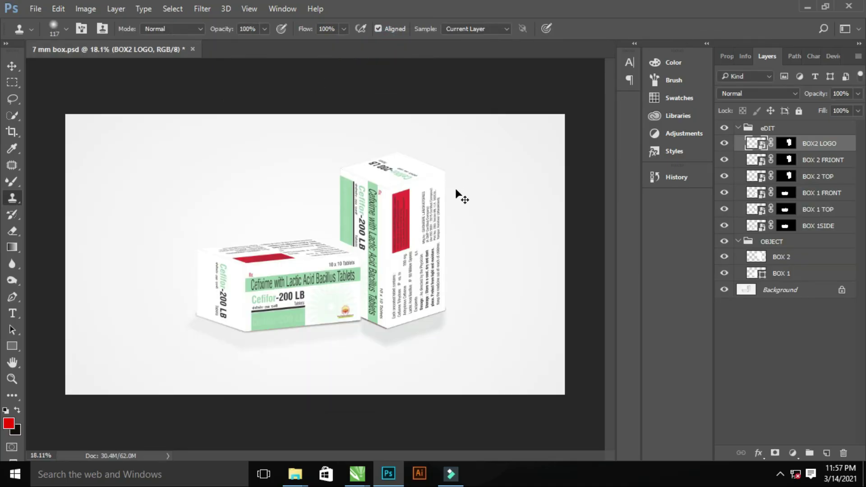
pyautogui.click(742, 129)
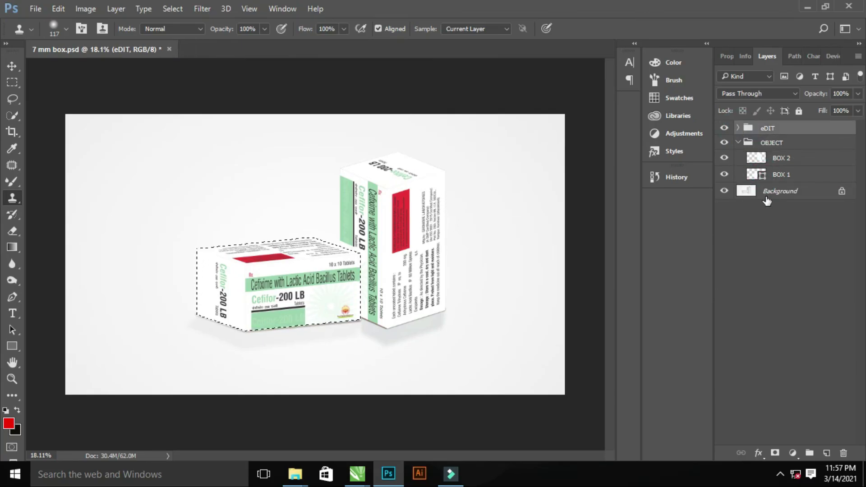
# Copy the box area from Background into three layers placed above both box groups.
pyautogui.click(773, 192)
pyautogui.hotkey('ctrl', 'j')
pyautogui.hotkey('ctrl', 'j')
pyautogui.hotkey('ctrl', 'j')
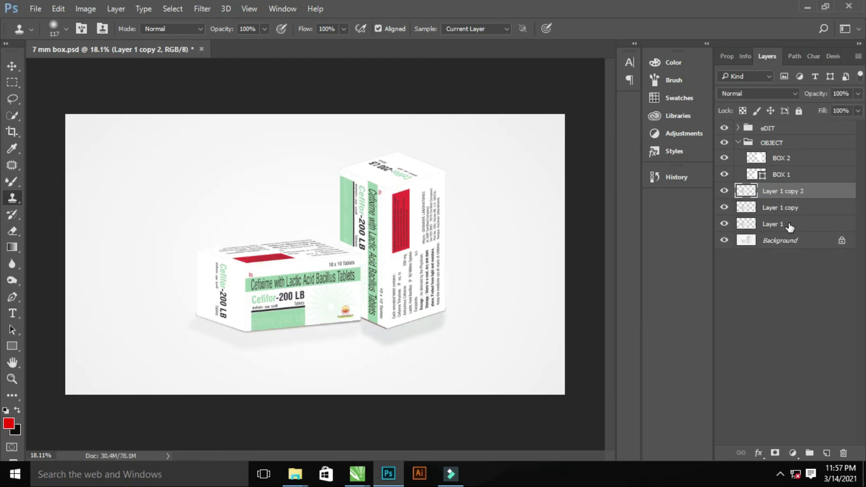
pyautogui.keyDown('shift'); pyautogui.click(803, 224); pyautogui.keyUp('shift')
pyautogui.moveTo(807, 208); pyautogui.dragTo(802, 130)
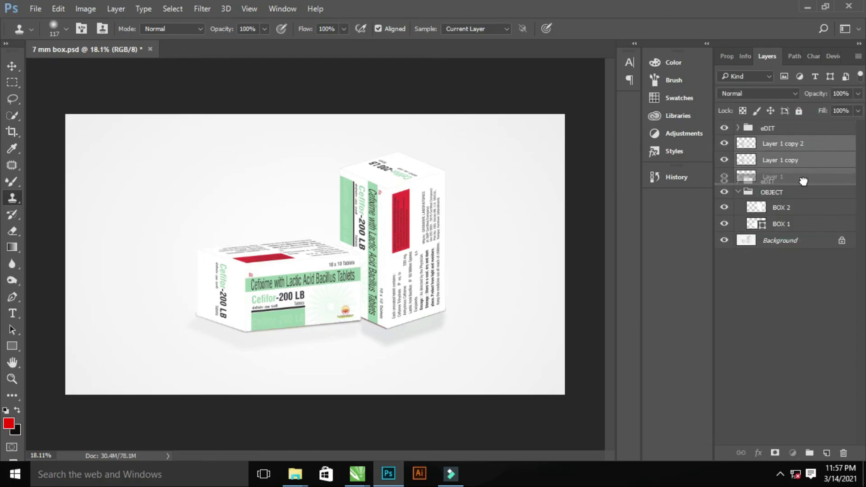
pyautogui.click(796, 177)
pyautogui.click(725, 130)
# Name the three copied layers SHADOW, MID and LIGHT.
pyautogui.doubleClick(780, 162)
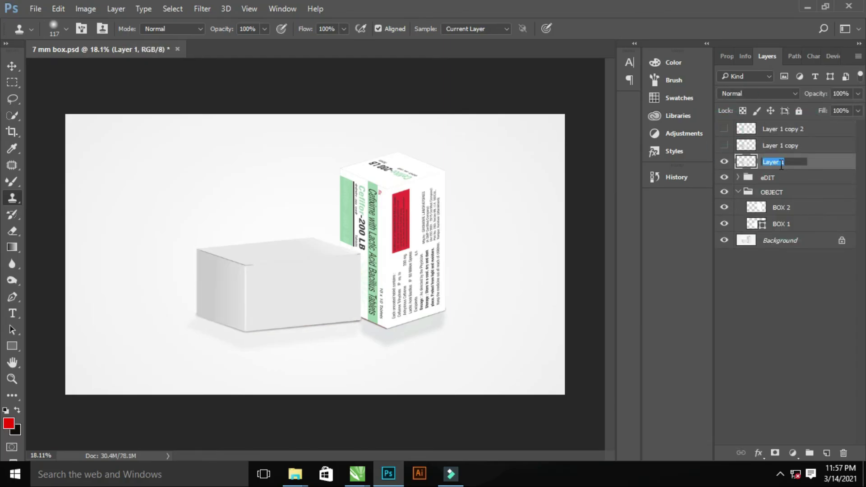
pyautogui.write('SHADOW')
pyautogui.doubleClick(783, 146)
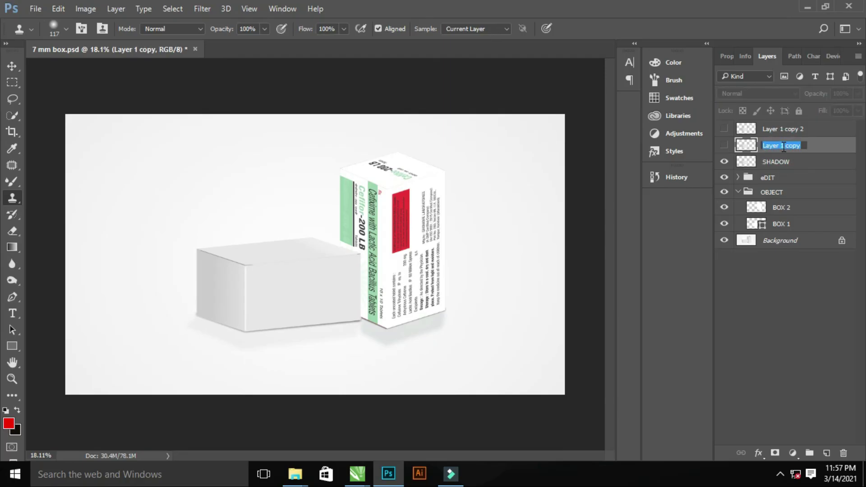
pyautogui.write('MID')
pyautogui.doubleClick(808, 129)
pyautogui.click(783, 110)
pyautogui.doubleClick(781, 130)
pyautogui.write('LIGHT')
pyautogui.press('Return')
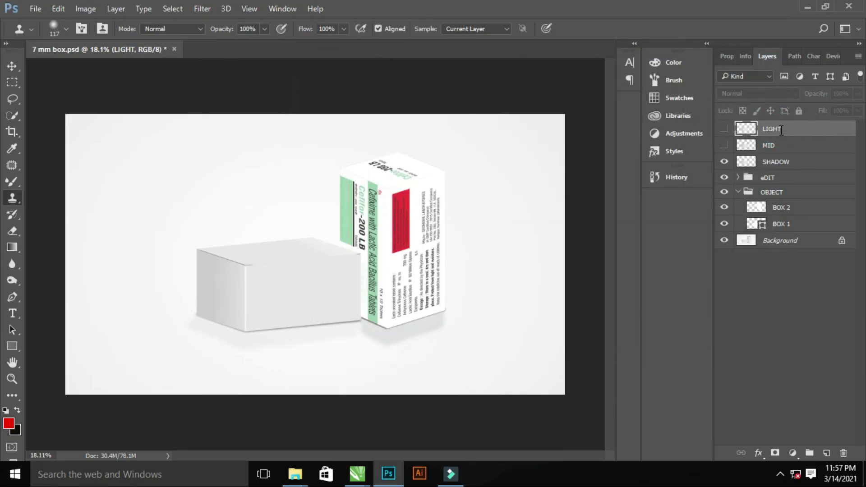
# Set SHADOW to Multiply and MID to Linear Burn blending.
pyautogui.click(772, 162)
pyautogui.click(757, 93)
pyautogui.click(745, 134)
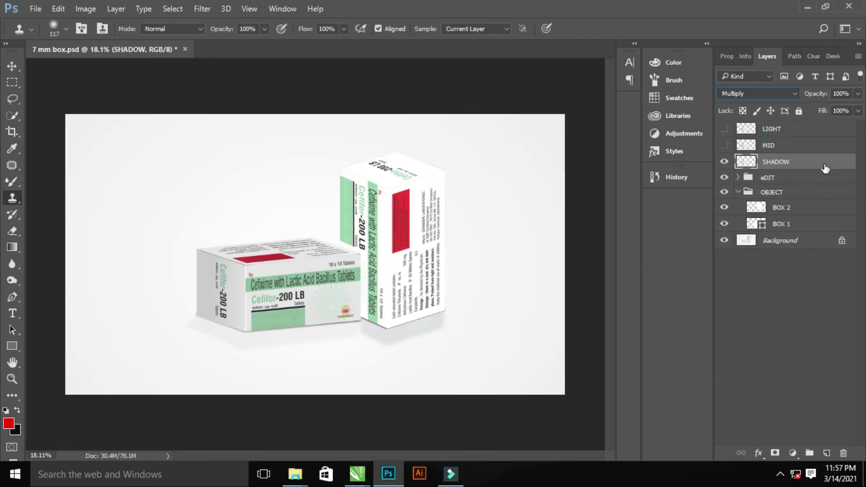
pyautogui.click(747, 150)
pyautogui.click(773, 92)
pyautogui.click(759, 151)
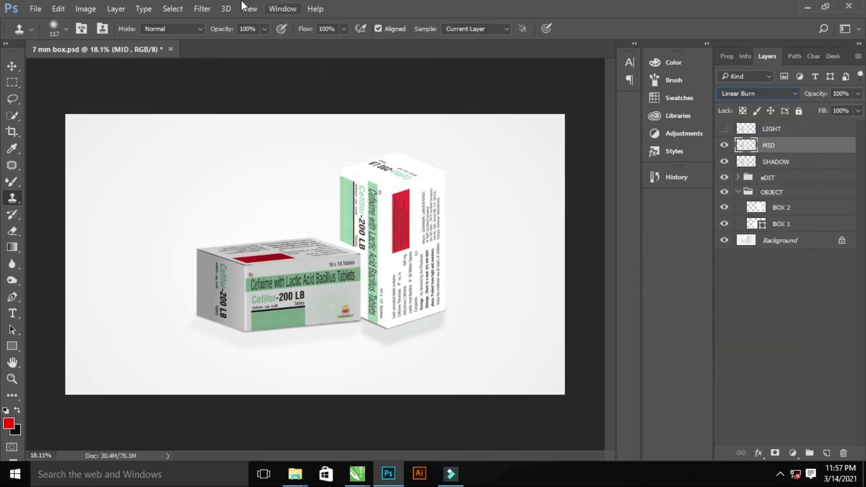
# Start a Levels adjustment on MID, raising the black input level.
pyautogui.click(82, 9)
pyautogui.click(239, 51)
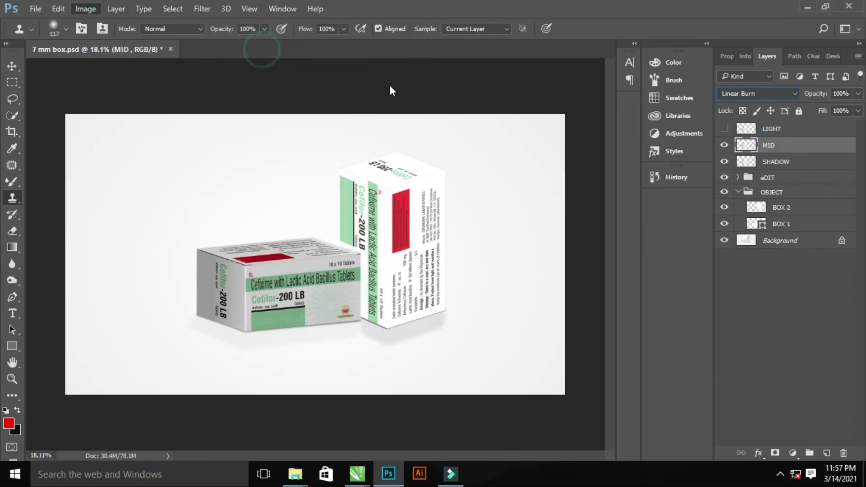
pyautogui.moveTo(605, 183); pyautogui.dragTo(650, 181)
# Apply MID's Levels with black input 75, output black 80, and a lowered white input.
pyautogui.click(762, 232)
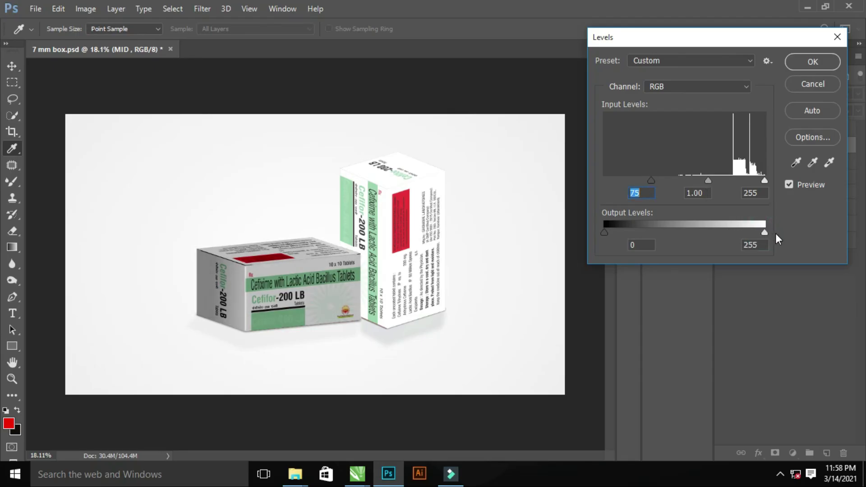
pyautogui.moveTo(601, 234); pyautogui.dragTo(656, 231)
pyautogui.moveTo(707, 181)
pyautogui.mouseDown()
pyautogui.moveTo(730, 181)
pyautogui.moveTo(698, 181)
pyautogui.mouseUp()
pyautogui.moveTo(765, 181); pyautogui.dragTo(740, 185)
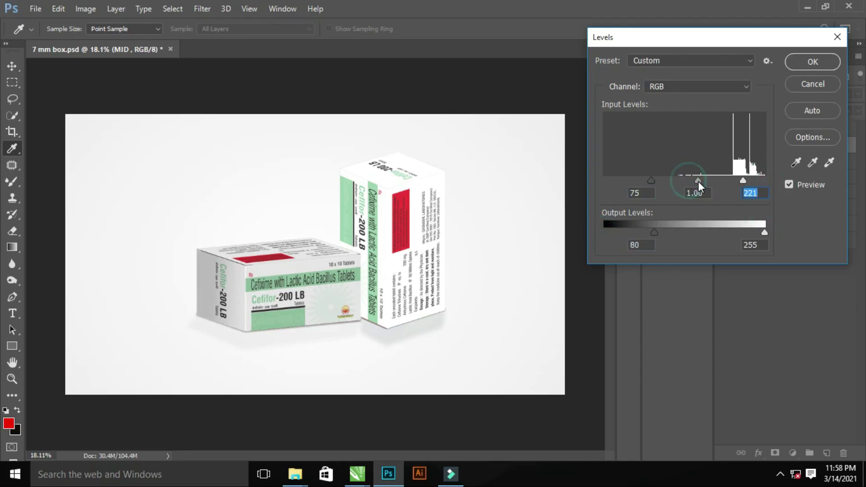
pyautogui.click(812, 61)
# Set the LIGHT layer's blend mode to Screen.
pyautogui.click(769, 129)
pyautogui.click(758, 93)
pyautogui.moveTo(265, 70)
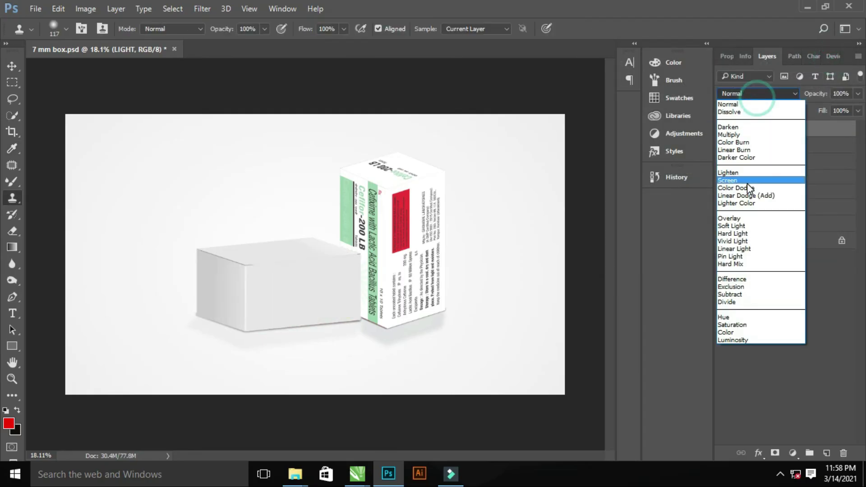
pyautogui.click(739, 184)
# Darken LIGHT with Levels (output white 54) and group LIGHT, MID and SHADOW.
pyautogui.click(85, 8)
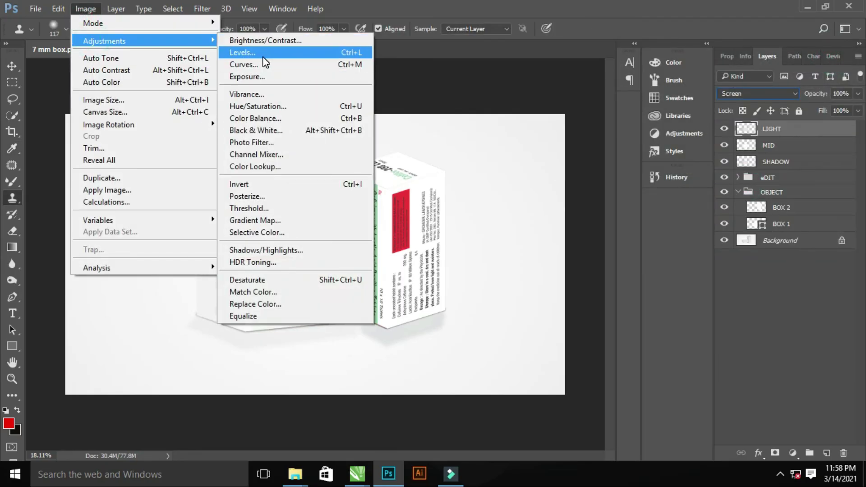
pyautogui.click(262, 54)
pyautogui.moveTo(604, 181); pyautogui.dragTo(744, 180)
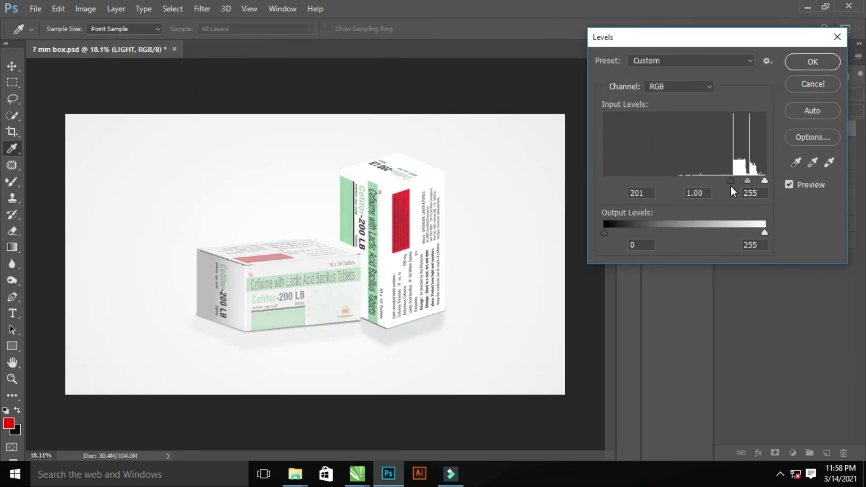
pyautogui.moveTo(604, 232)
pyautogui.mouseDown()
pyautogui.moveTo(672, 233)
pyautogui.moveTo(619, 232)
pyautogui.mouseUp()
pyautogui.moveTo(764, 232); pyautogui.dragTo(668, 232)
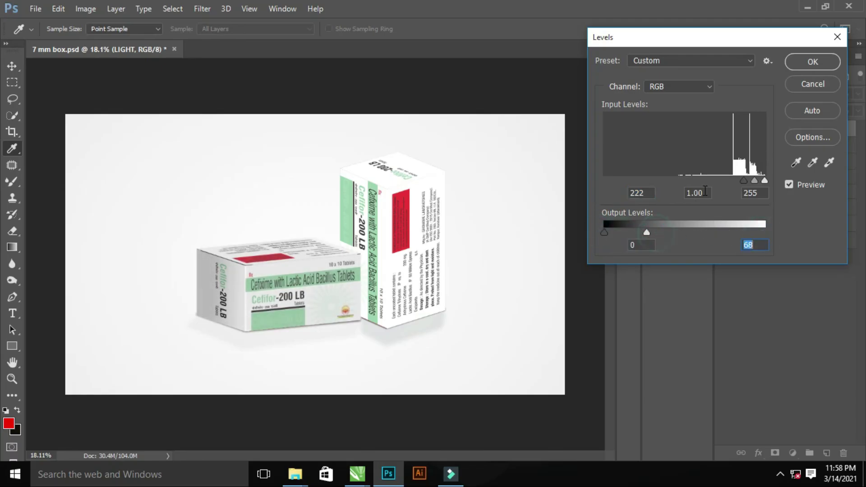
pyautogui.moveTo(751, 182)
pyautogui.mouseDown()
pyautogui.moveTo(743, 182)
pyautogui.moveTo(758, 180)
pyautogui.mouseUp()
pyautogui.click(750, 179)
pyautogui.moveTo(646, 232); pyautogui.dragTo(638, 232)
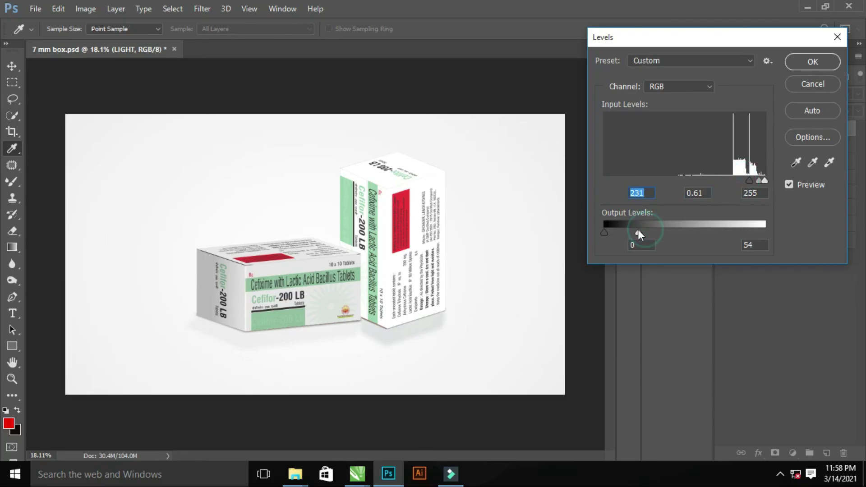
pyautogui.click(801, 60)
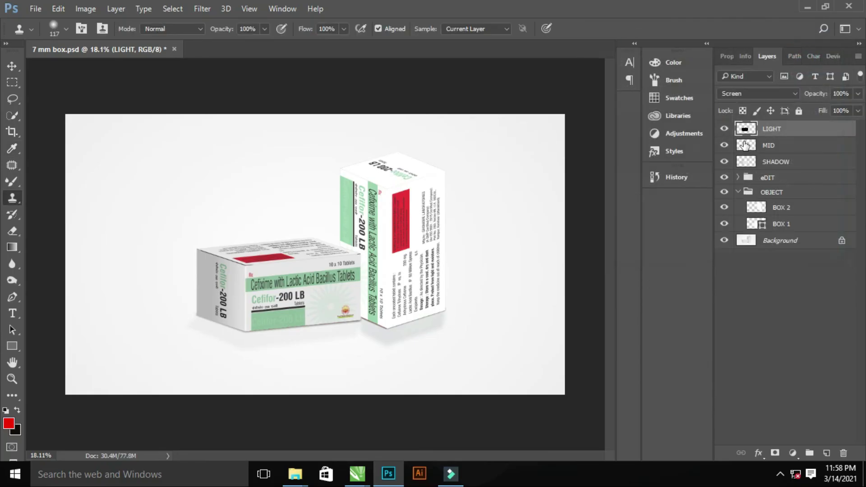
pyautogui.keyDown('shift'); pyautogui.click(786, 162); pyautogui.keyUp('shift')
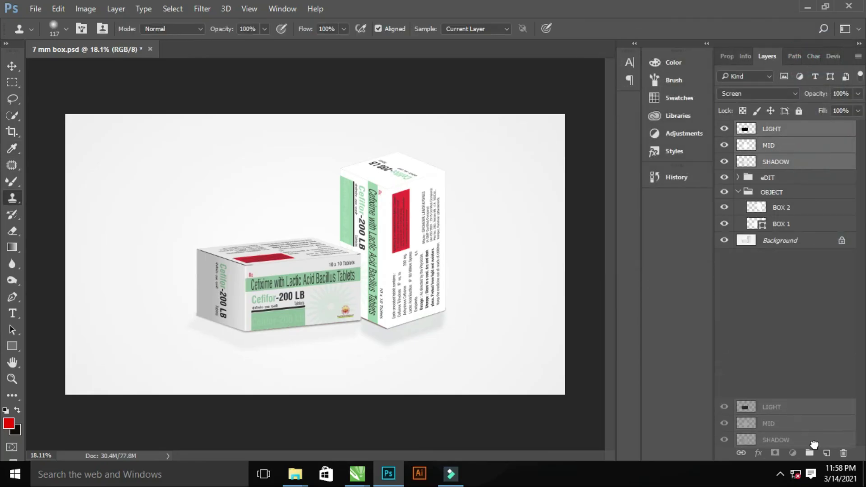
pyautogui.moveTo(785, 162); pyautogui.dragTo(810, 452)
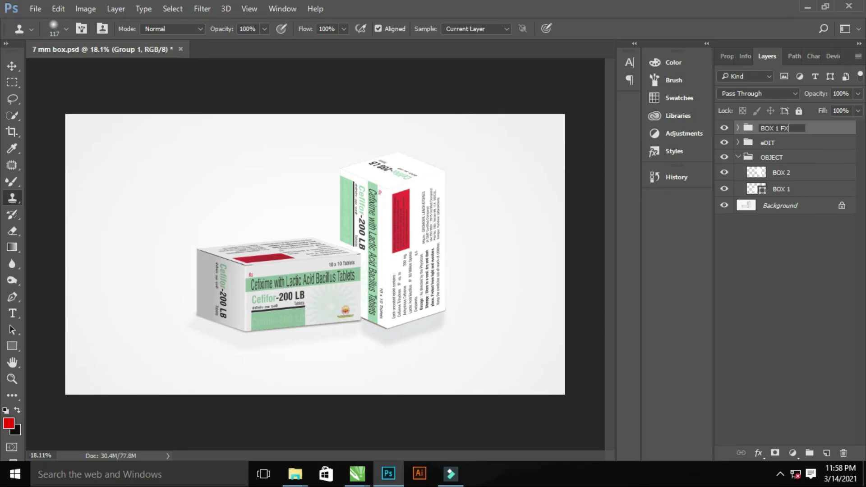
# Copy the tall box area from Background into three layers placed above BOX 1 FX.
pyautogui.keyDown('ctrl'); pyautogui.click(756, 172); pyautogui.keyUp('ctrl')
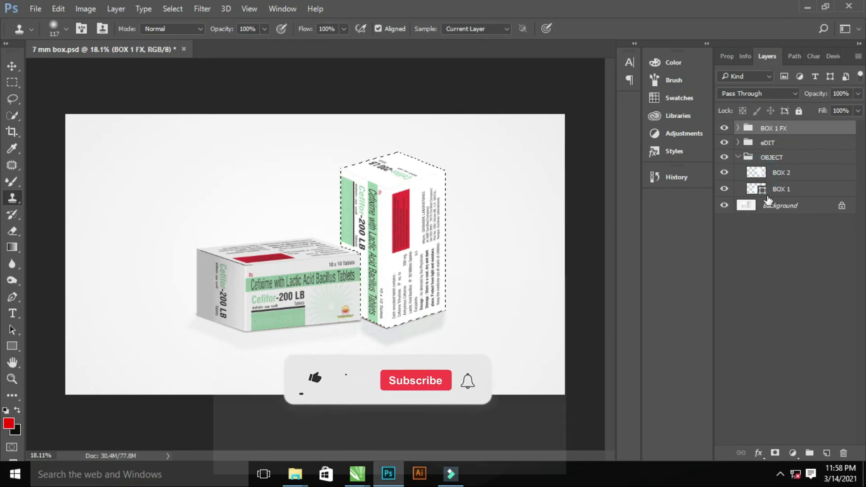
pyautogui.click(781, 205)
pyautogui.hotkey('ctrl', 'j')
pyautogui.hotkey('ctrl', 'j')
pyautogui.hotkey('ctrl', 'j')
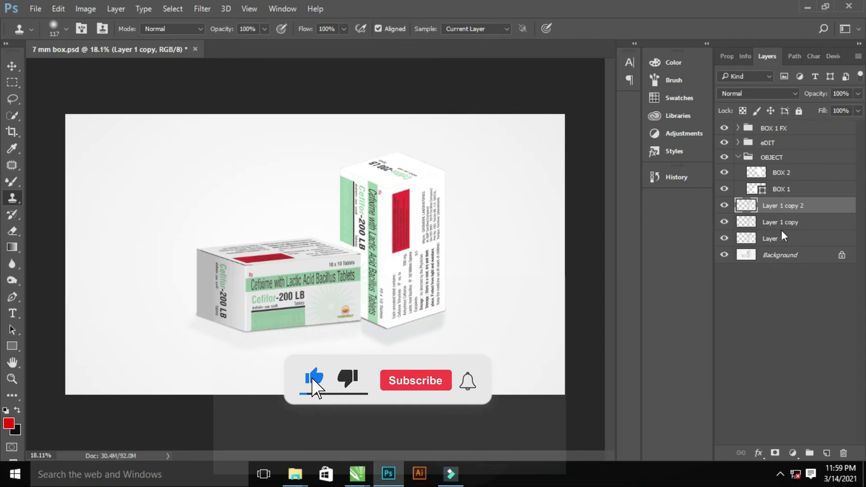
pyautogui.keyDown('shift'); pyautogui.click(807, 241); pyautogui.keyUp('shift')
pyautogui.moveTo(812, 134); pyautogui.dragTo(812, 131)
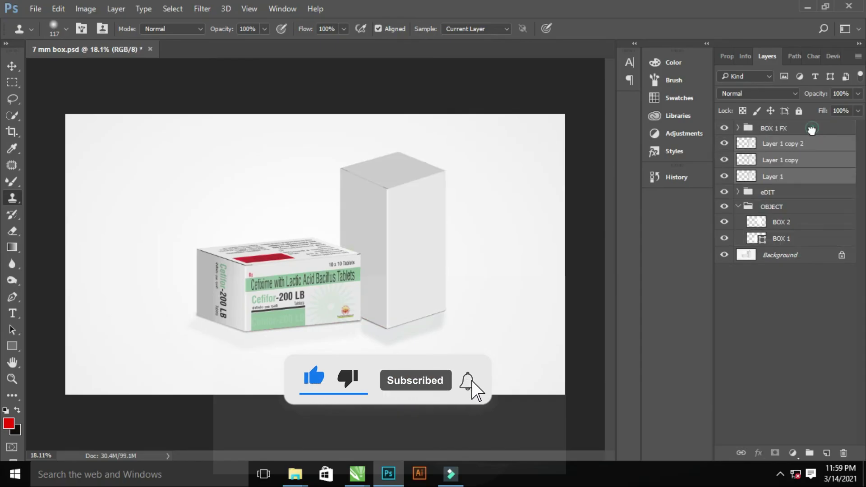
pyautogui.click(803, 179)
# Name the three new layers SHADOW, MID TONE and LIGHT.
pyautogui.doubleClick(772, 161)
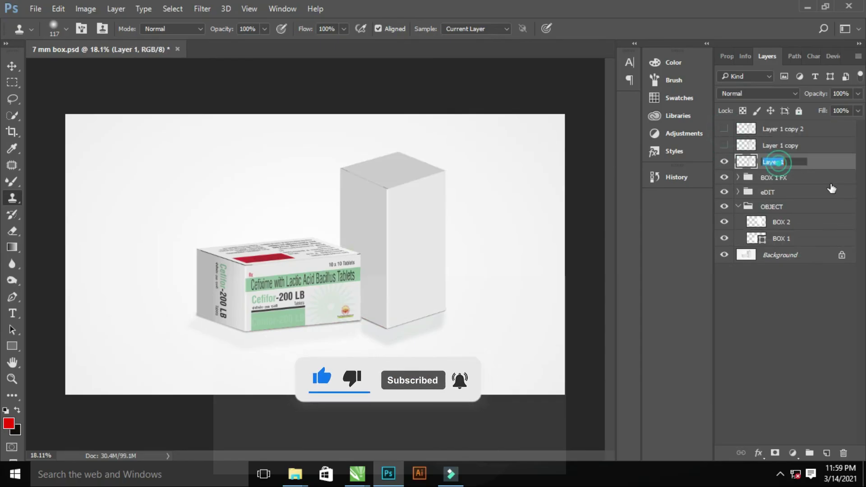
pyautogui.write('SHADOW')
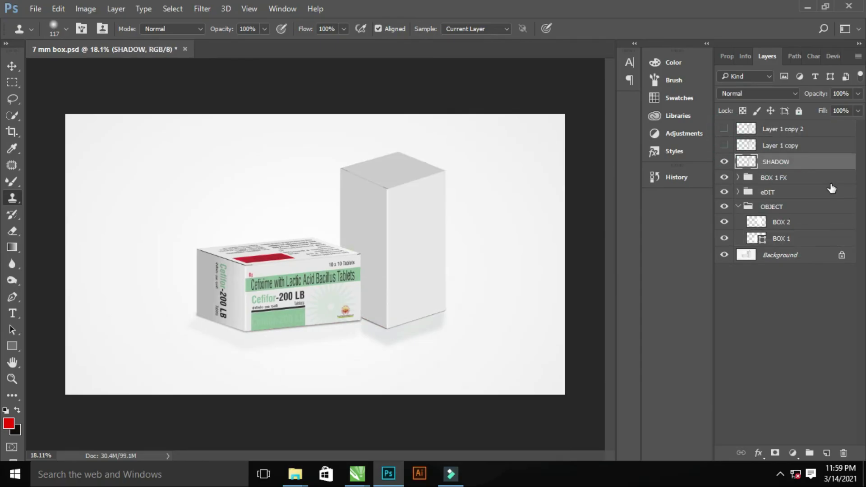
pyautogui.doubleClick(783, 145)
pyautogui.write('ME')
pyautogui.press('Return')
pyautogui.doubleClick(786, 129)
pyautogui.write('LI')
pyautogui.press('Return')
# Set SHADOW to Multiply and show MID TONE with Linear Burn blending.
pyautogui.click(796, 161)
pyautogui.click(758, 93)
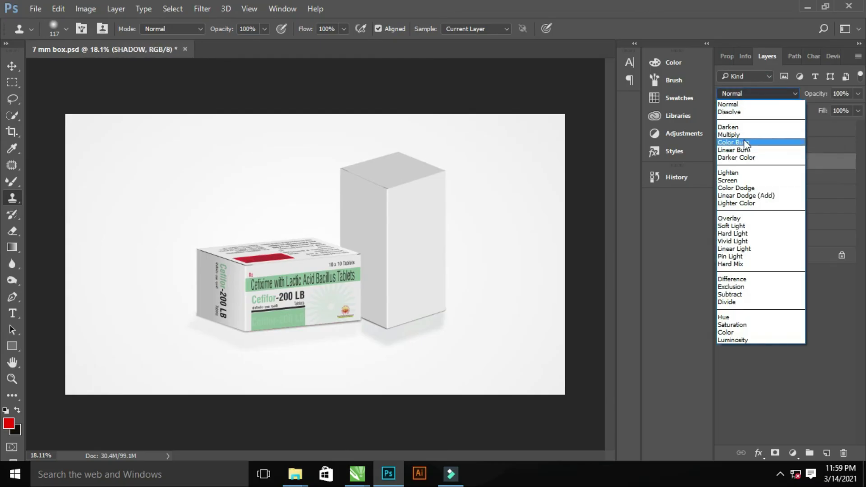
pyautogui.click(729, 134)
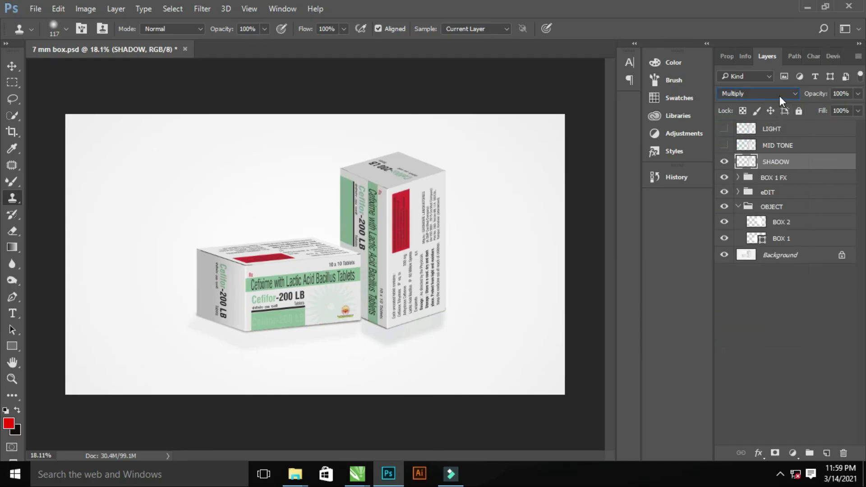
pyautogui.click(724, 145)
pyautogui.click(785, 145)
pyautogui.click(773, 93)
pyautogui.click(754, 154)
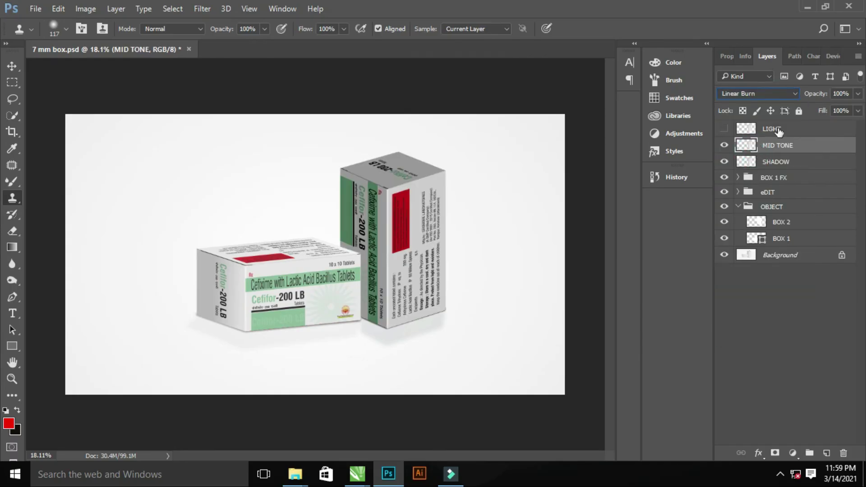
pyautogui.click(85, 9)
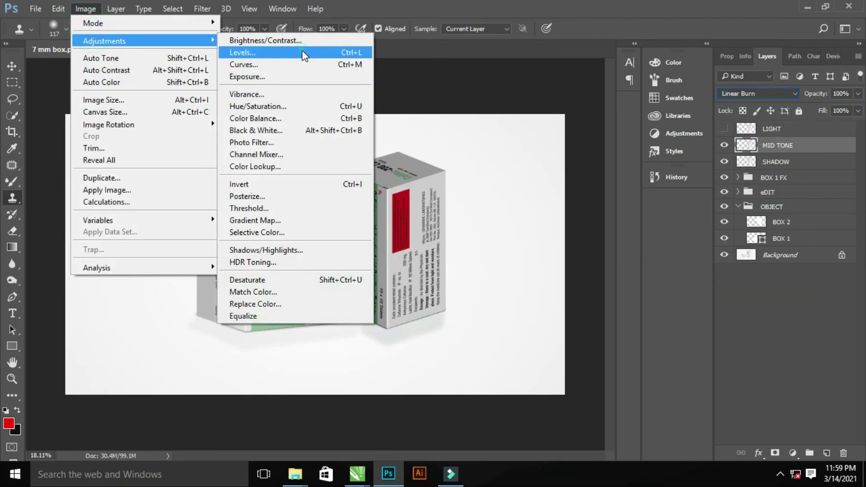
# Apply Levels to MID TONE: black input 12, lower white input, output white 255.
pyautogui.click(298, 54)
pyautogui.moveTo(618, 183); pyautogui.dragTo(613, 182)
pyautogui.moveTo(762, 182)
pyautogui.mouseDown()
pyautogui.moveTo(725, 182)
pyautogui.moveTo(734, 184)
pyautogui.mouseUp()
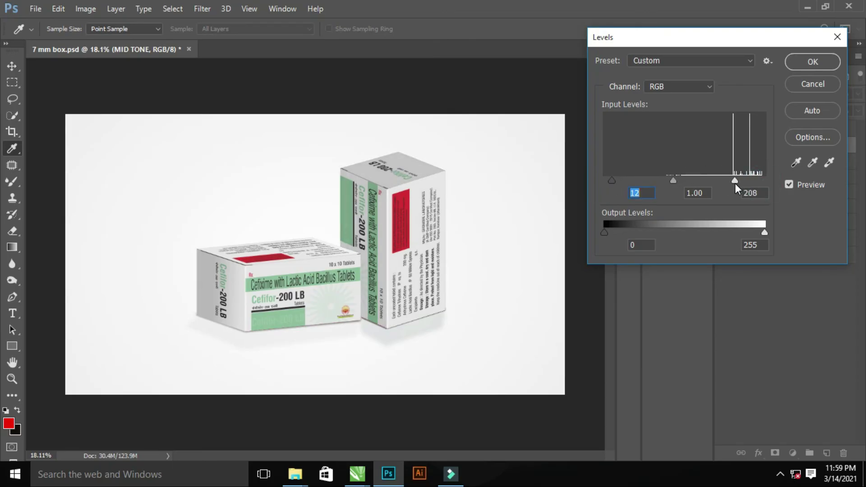
pyautogui.click(730, 184)
pyautogui.moveTo(760, 234); pyautogui.dragTo(765, 235)
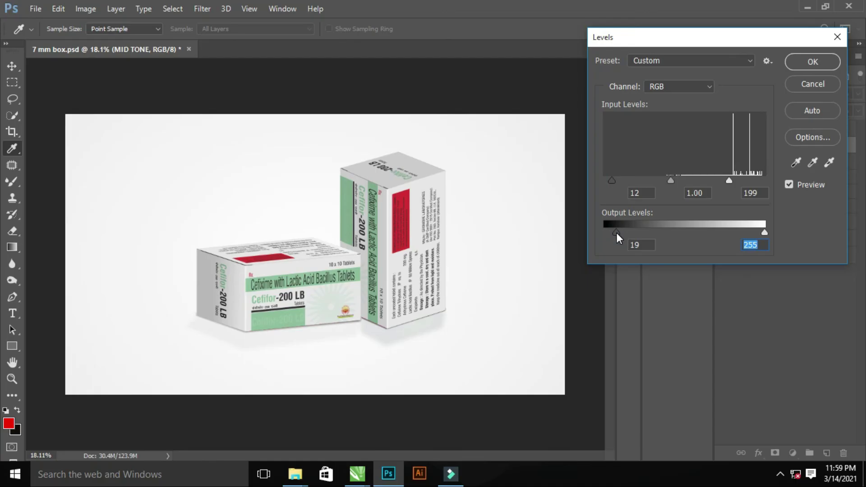
pyautogui.click(803, 60)
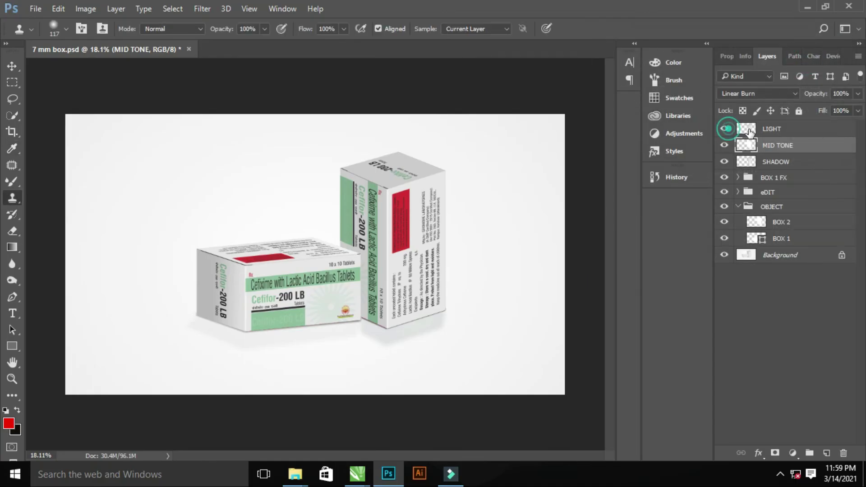
# Show the LIGHT layer and set it to Screen blending.
pyautogui.click(749, 131)
pyautogui.click(757, 93)
pyautogui.click(736, 189)
# Darken LIGHT with Levels (black input 223, lower output white) and group the three shading layers.
pyautogui.click(77, 8)
pyautogui.click(280, 58)
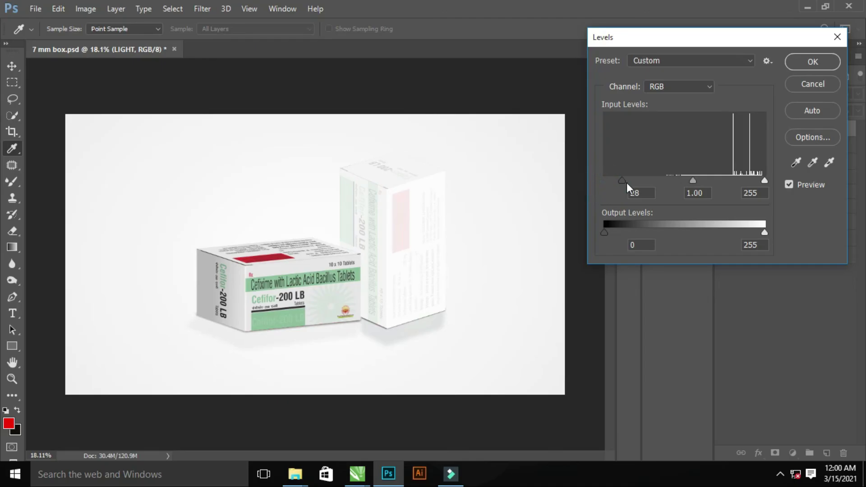
pyautogui.moveTo(626, 183); pyautogui.dragTo(712, 180)
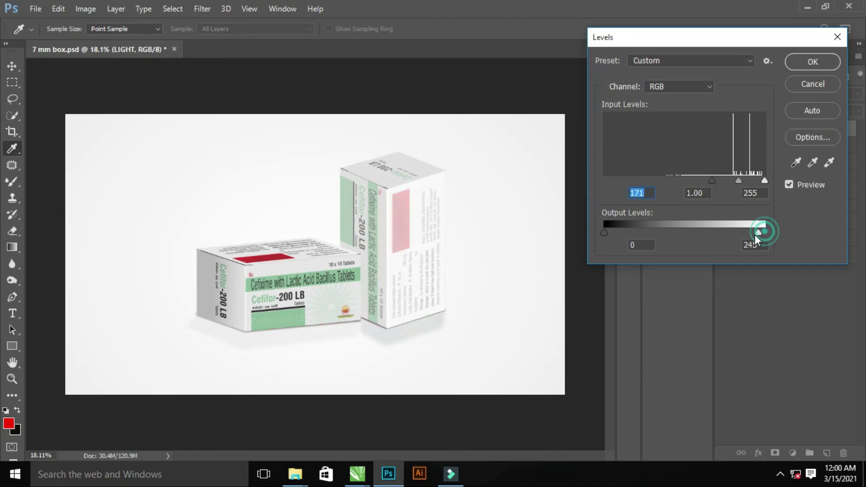
pyautogui.moveTo(757, 231); pyautogui.dragTo(689, 232)
pyautogui.moveTo(712, 183); pyautogui.dragTo(744, 181)
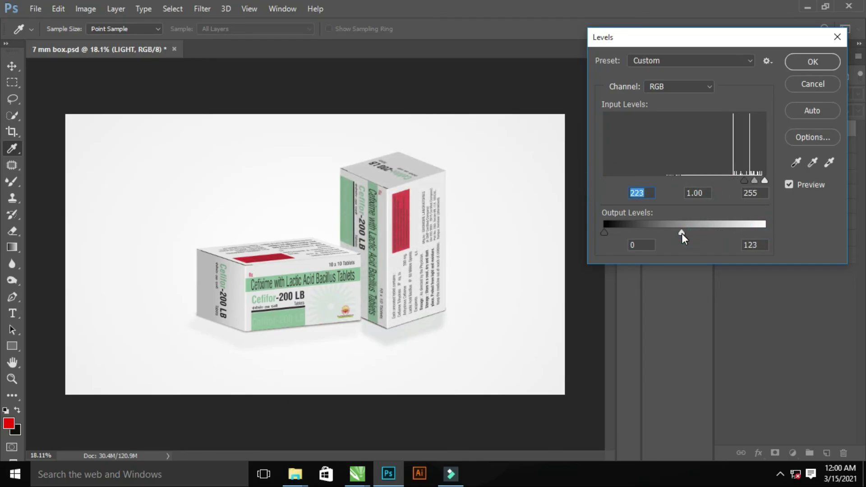
pyautogui.moveTo(681, 233); pyautogui.dragTo(679, 233)
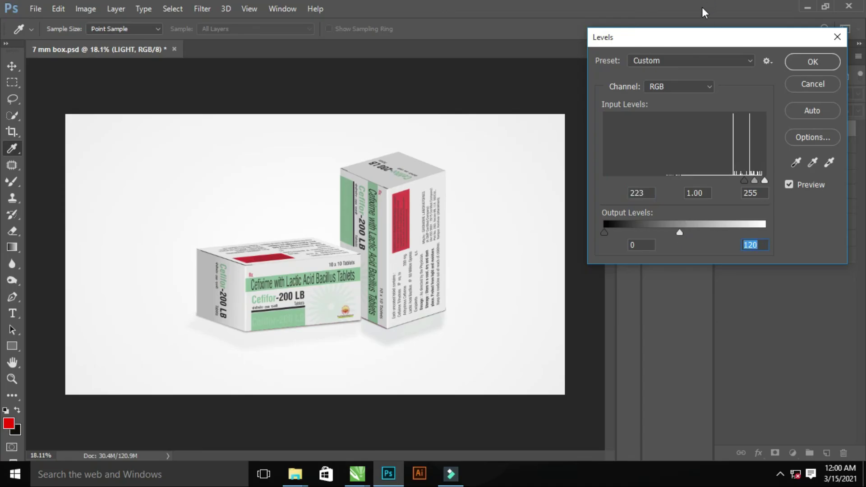
pyautogui.click(813, 63)
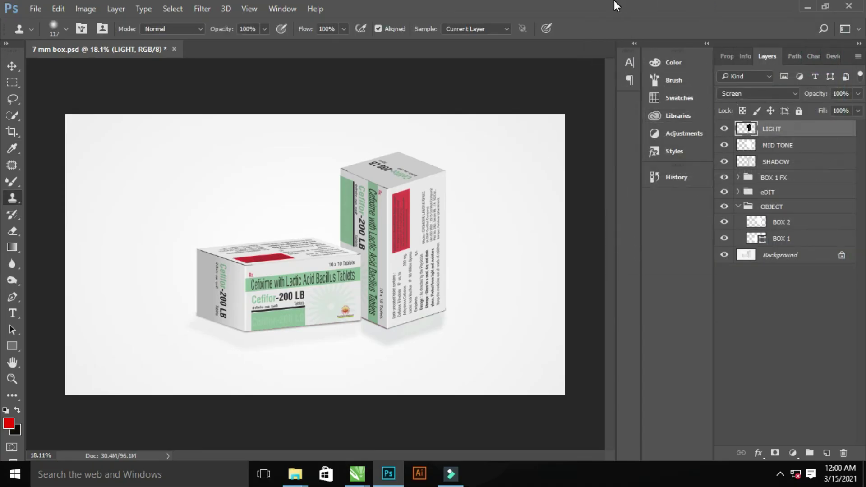
pyautogui.moveTo(782, 161); pyautogui.dragTo(810, 453)
# Name the group BOX 2 FX and select the background around both boxes.
pyautogui.doubleClick(773, 130)
pyautogui.write('BOX 2 FX')
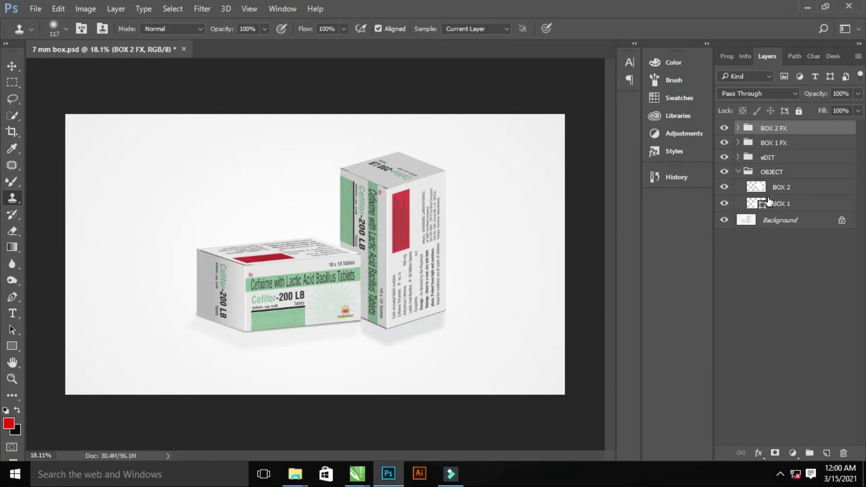
pyautogui.click(764, 206)
pyautogui.keyDown('ctrl'); pyautogui.keyDown('shift'); pyautogui.click(757, 187); pyautogui.keyUp('shift'); pyautogui.keyUp('ctrl')
pyautogui.click(767, 221)
pyautogui.click(182, 9)
# Add a pale green a6c2af Solid Color fill layer over the selected background.
pyautogui.click(194, 58)
pyautogui.click(792, 453)
pyautogui.click(753, 180)
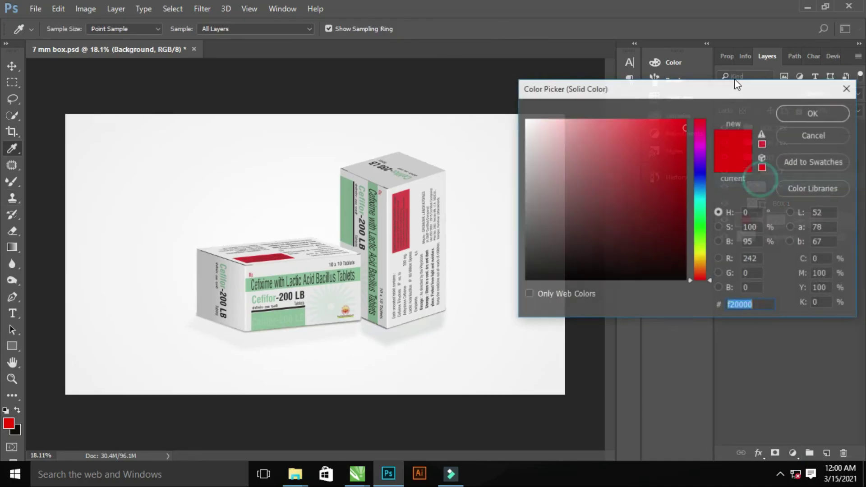
pyautogui.click(346, 181)
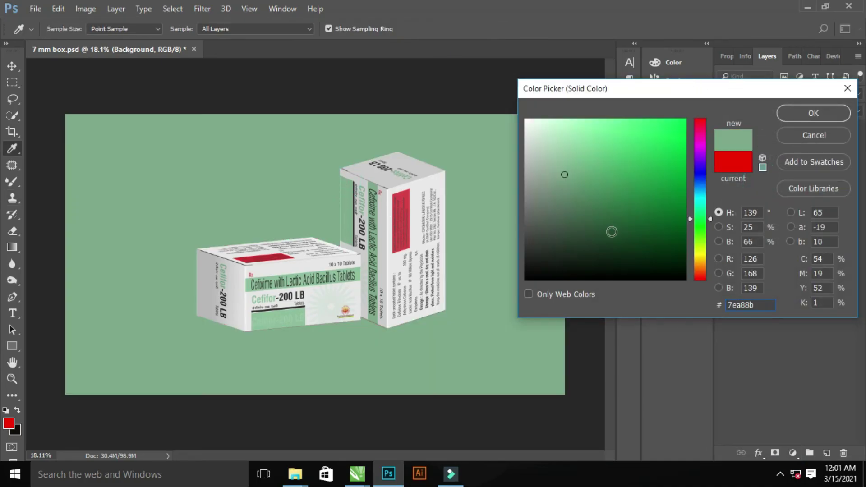
pyautogui.click(556, 139)
pyautogui.click(548, 158)
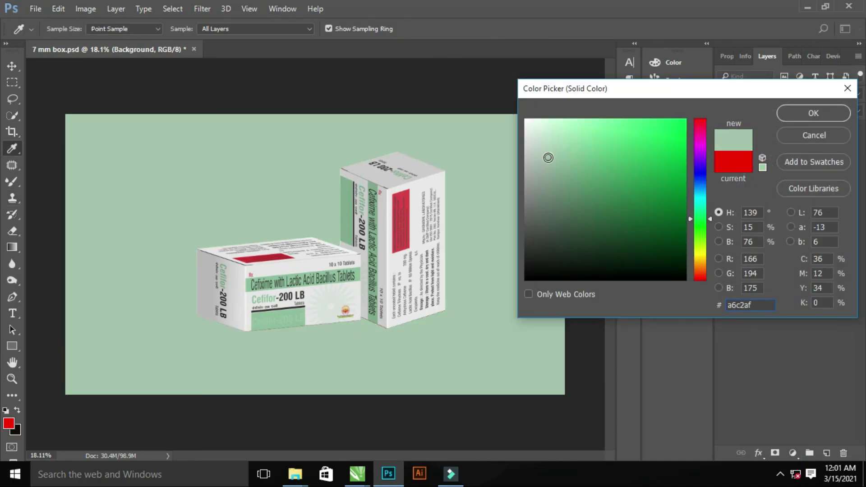
pyautogui.click(805, 113)
# Set the fill layer's blend mode to Linear Burn.
pyautogui.click(750, 94)
pyautogui.click(730, 134)
pyautogui.click(758, 93)
pyautogui.click(748, 150)
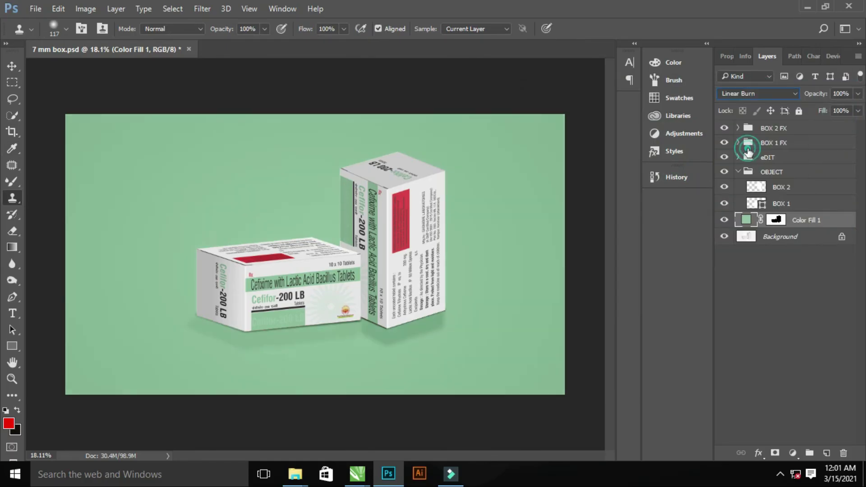